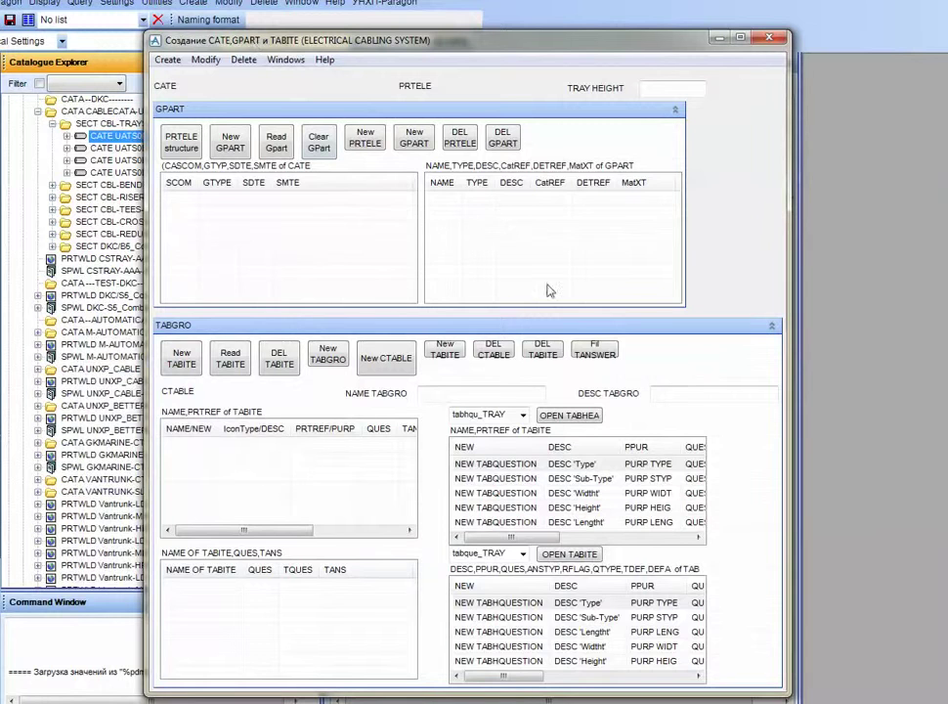
- Collapse the TABGRO section and load the components of category UATS0BOA00(S5) into the form
click(747, 326)
drag(462, 53, 673, 183)
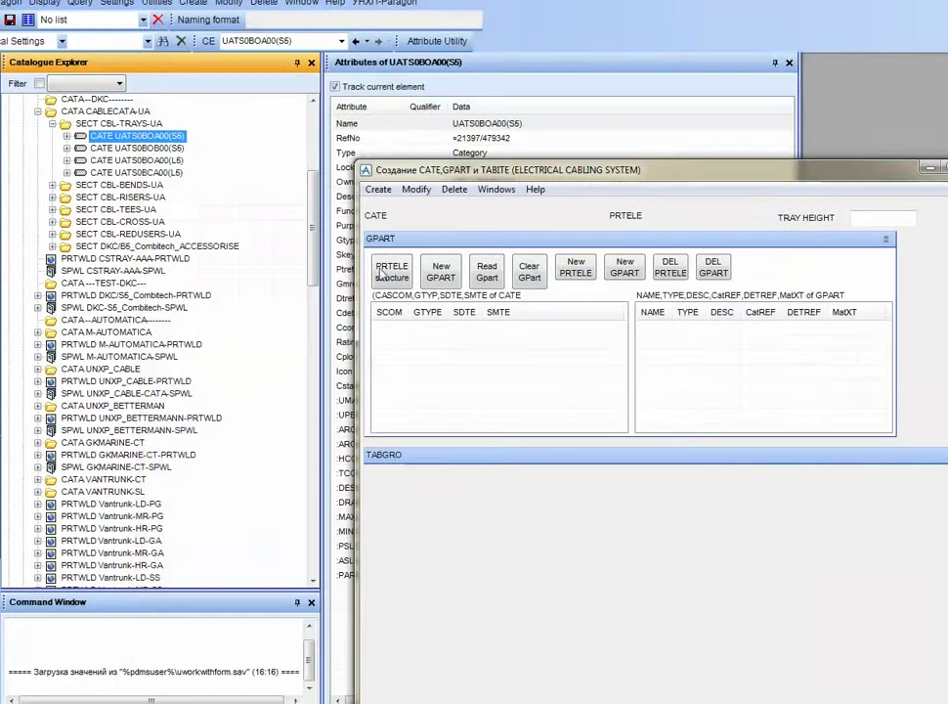
click(445, 271)
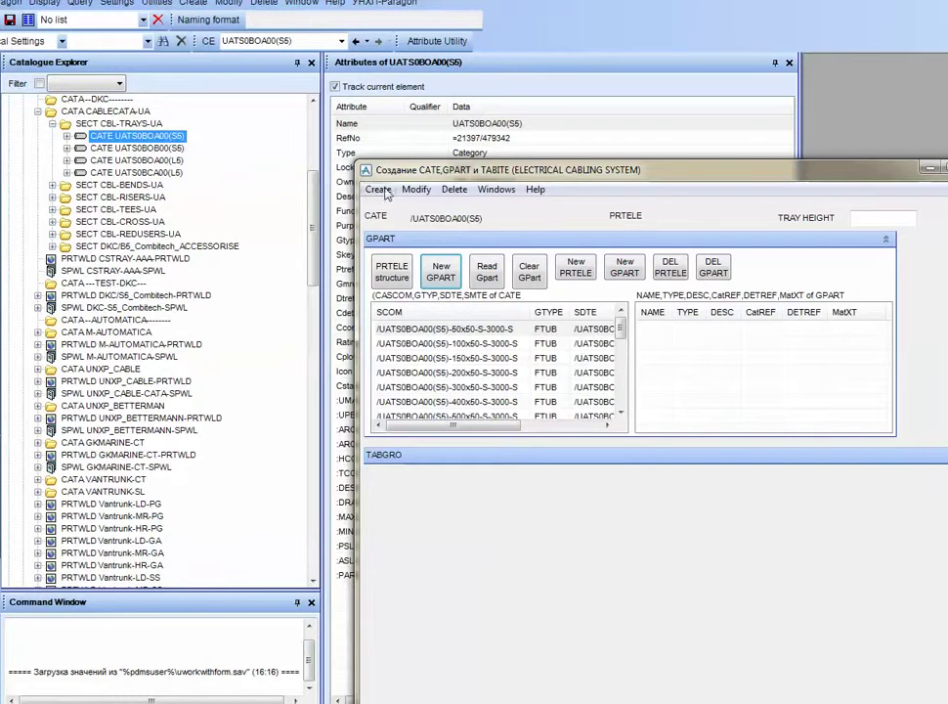
- Create the PRTELE structure under CSTRAY-AAA-PRTWLD, declining the additional element
drag(396, 172, 438, 140)
click(107, 258)
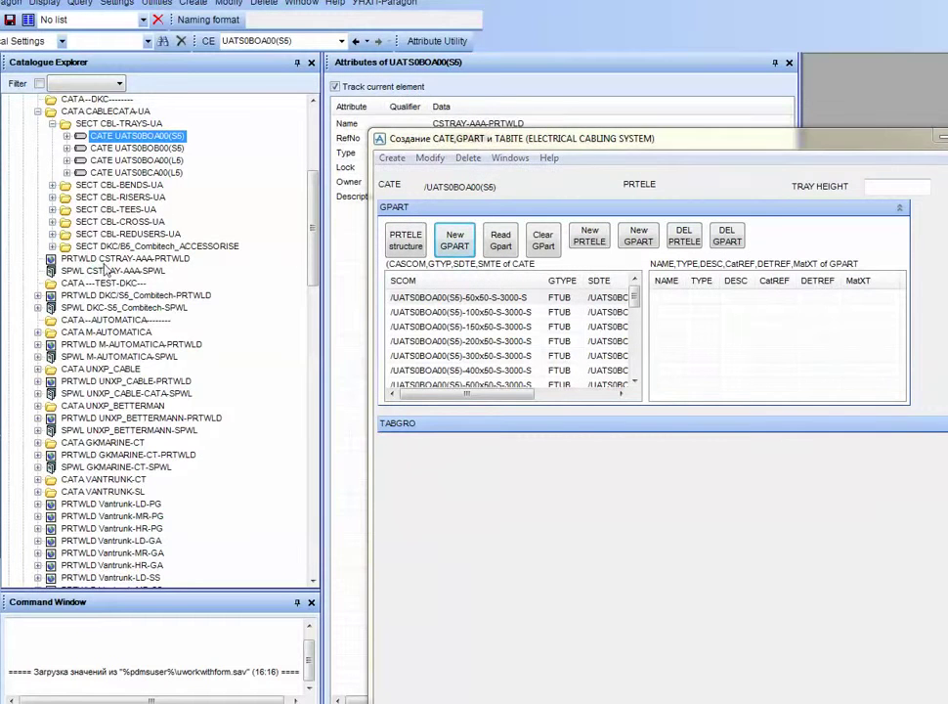
click(405, 240)
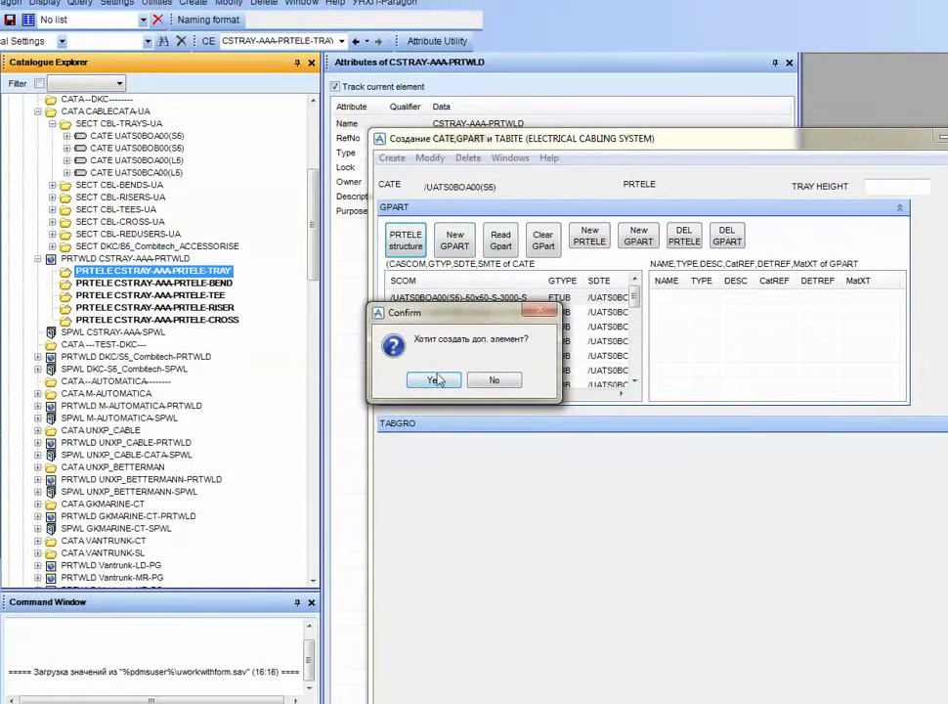
click(495, 381)
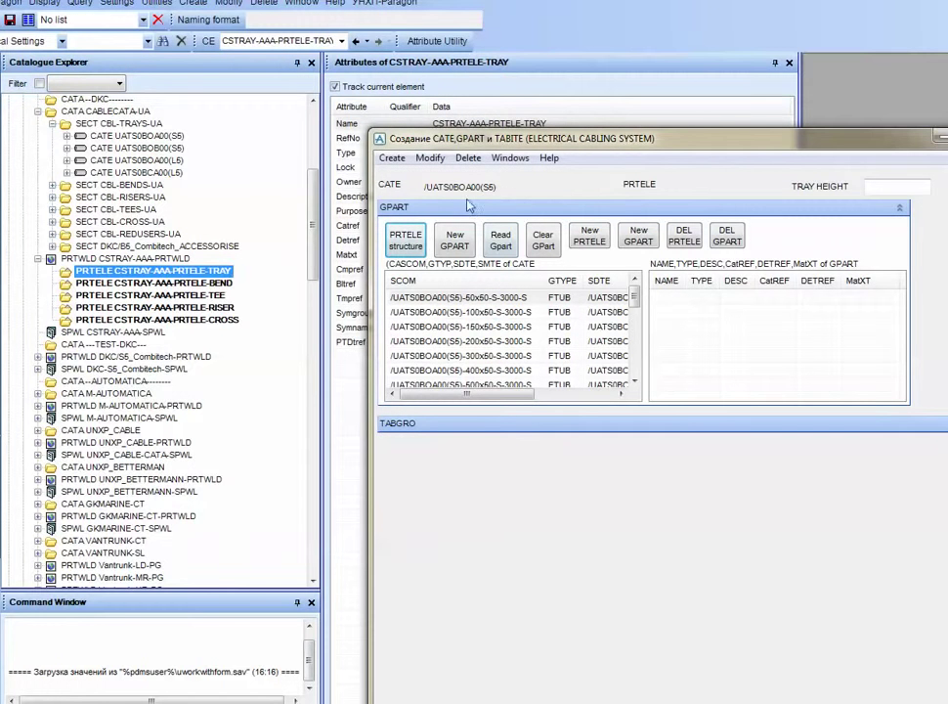
- Create PRTELEs with GPARTs for UATS0BOA00(S5) and UATS0BOB00(S5) under CSTRAY-AAA-PRTELE-TRAY, placing UATS0BOA00(S5)-GP first
click(638, 236)
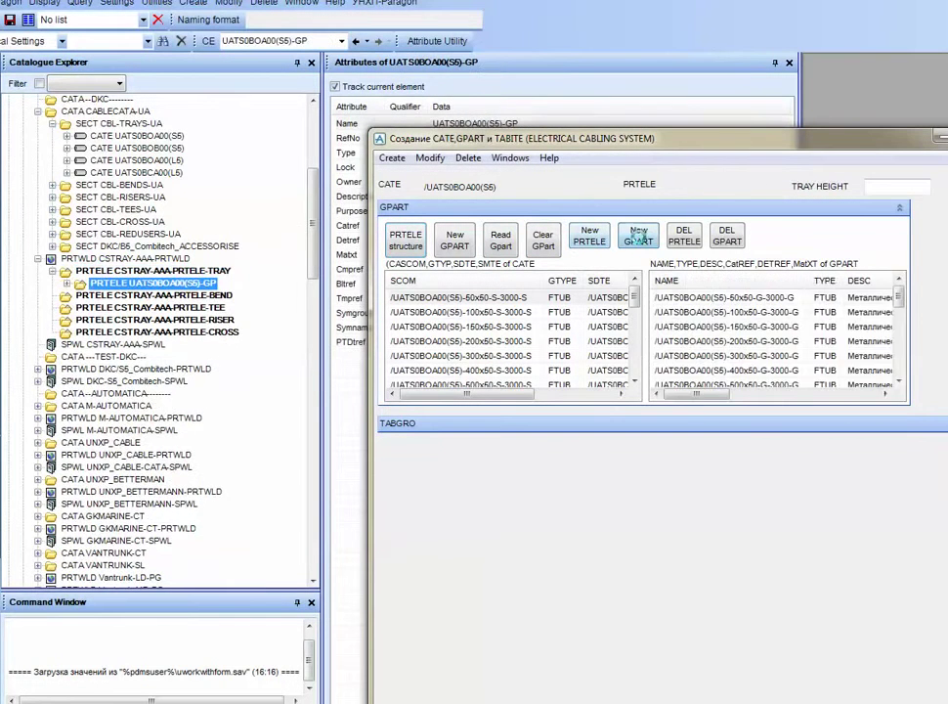
click(133, 147)
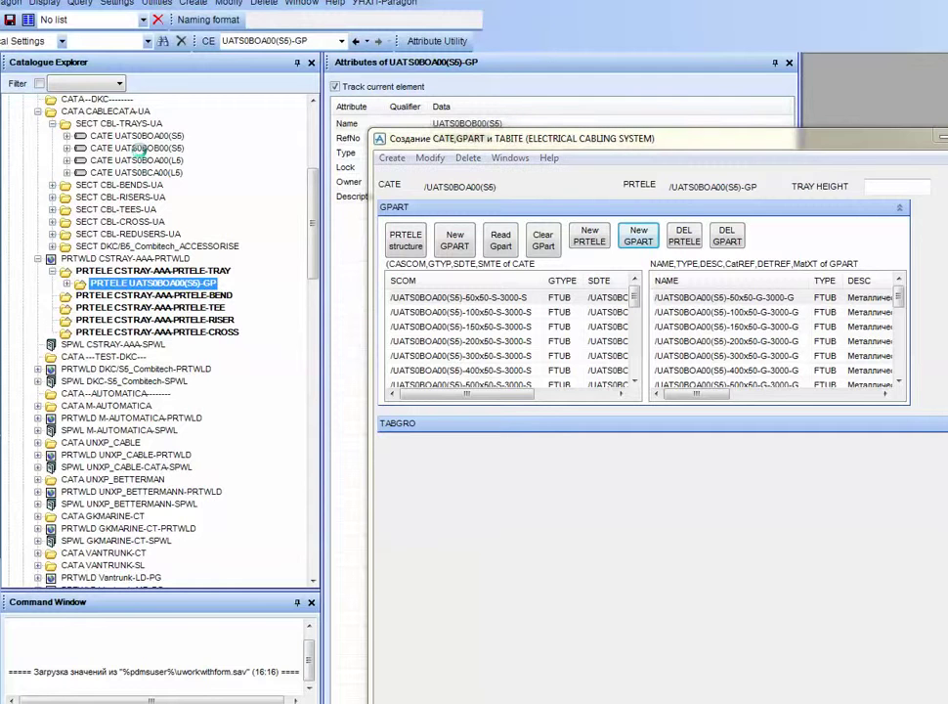
click(453, 242)
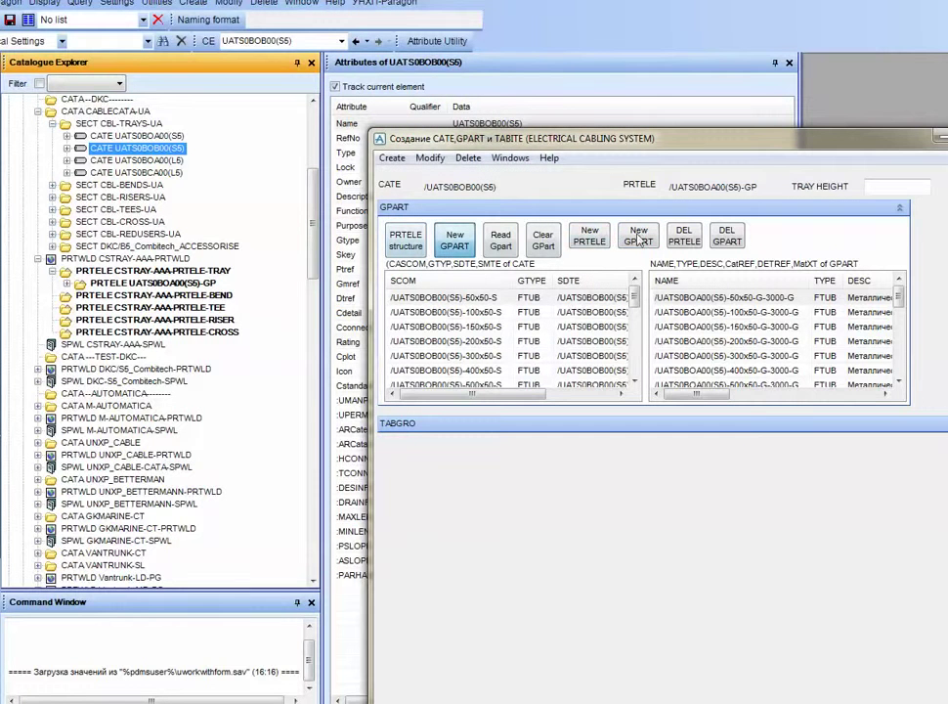
click(205, 270)
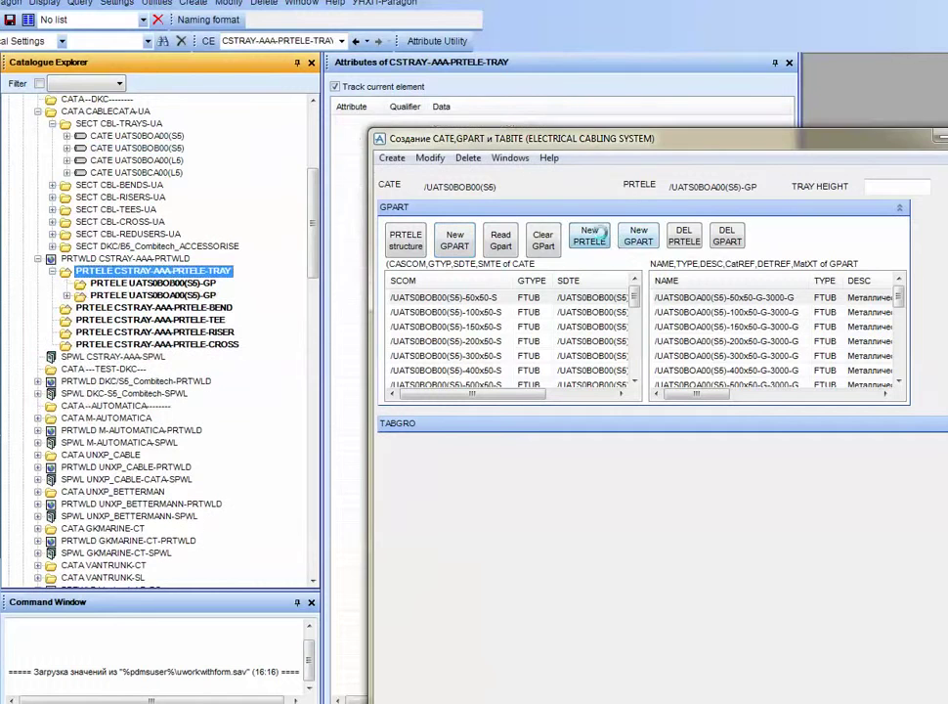
click(596, 236)
click(637, 235)
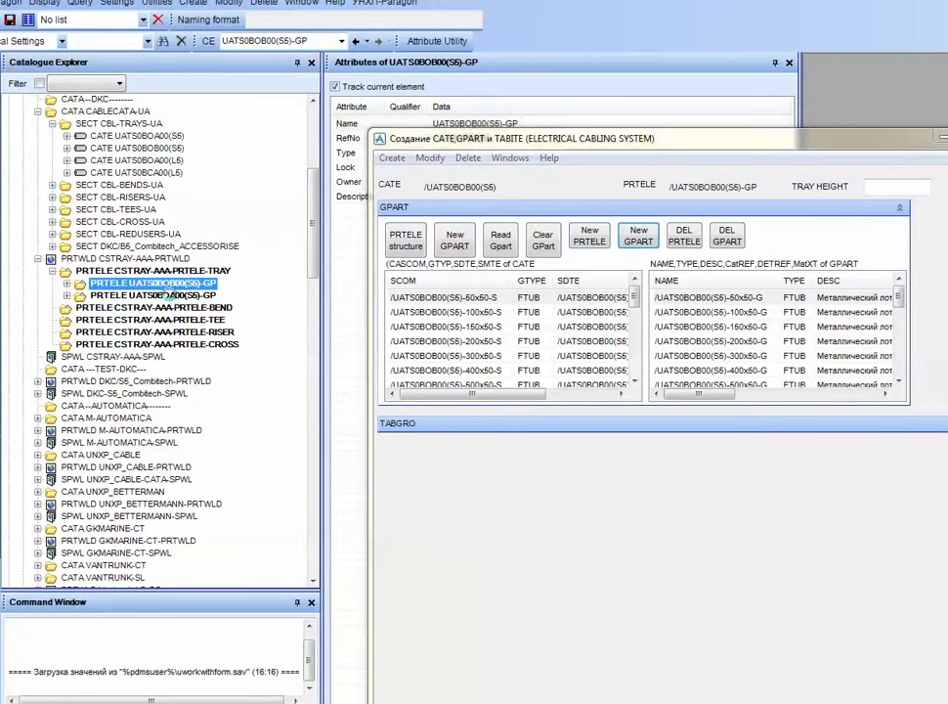
drag(169, 295, 163, 286)
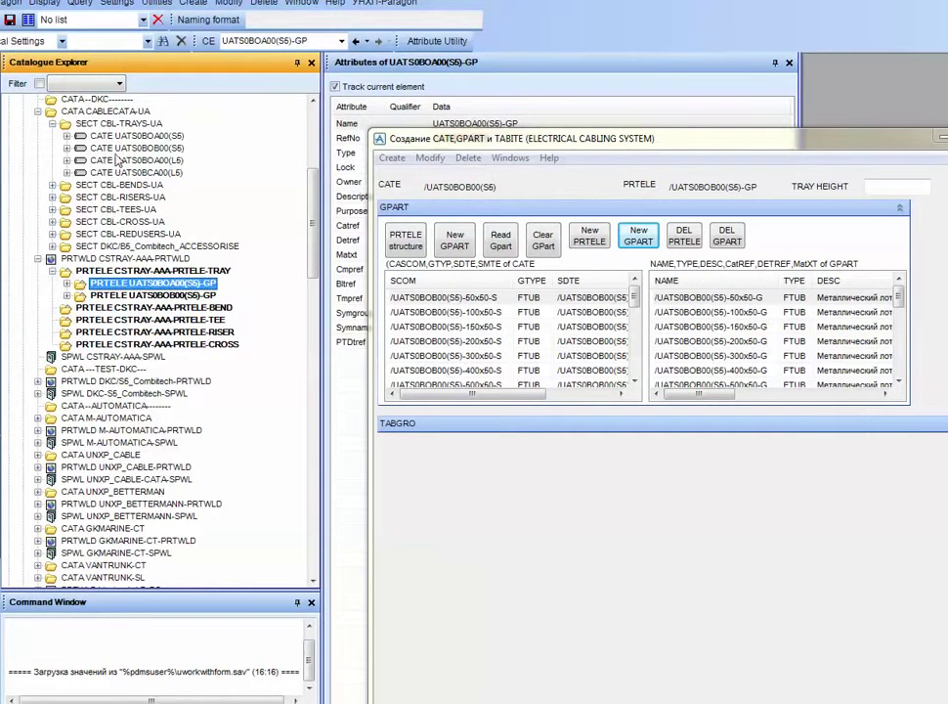
- View the model of bend category UATS0CCCA0(S5) in CBL-BENDS-UA, and create its PRTELE and GPARTs under CSTRAY-AAA-PRTELE-BEND
double_click(119, 125)
double_click(125, 136)
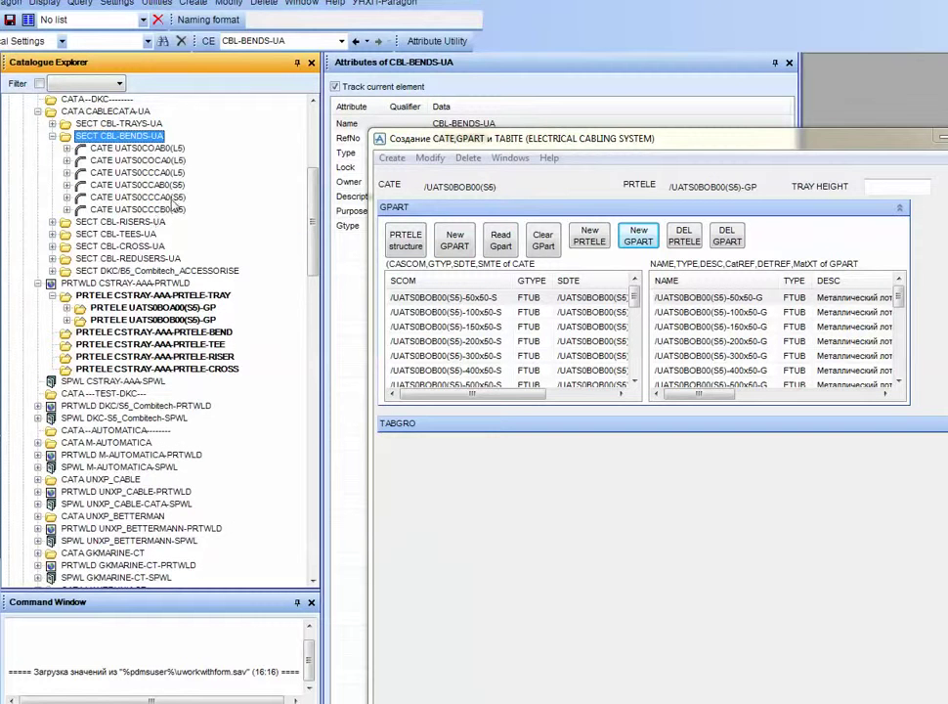
click(137, 198)
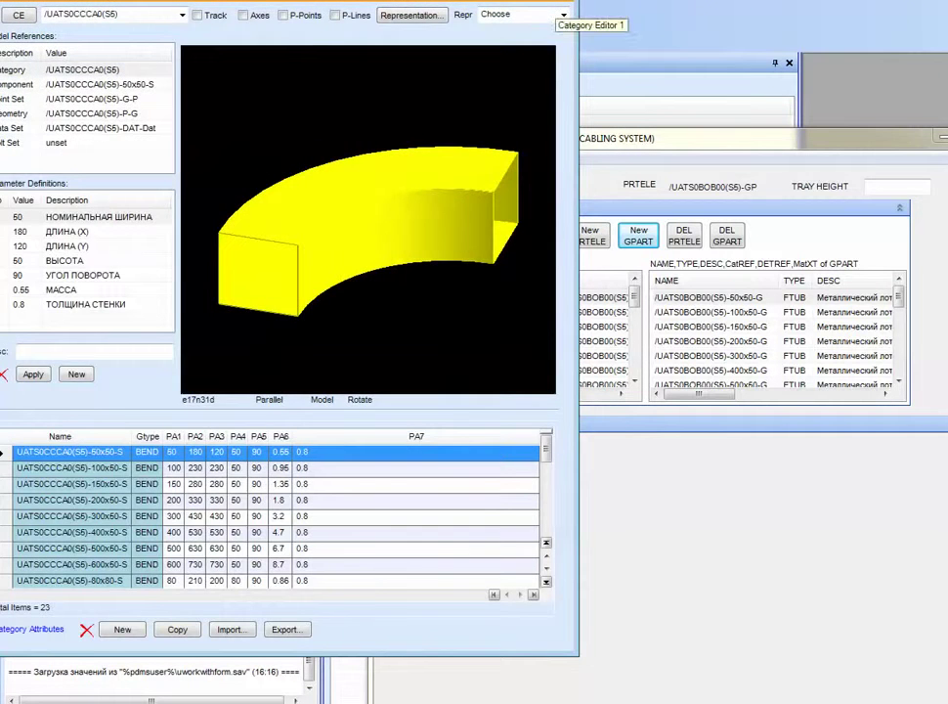
click(557, 1)
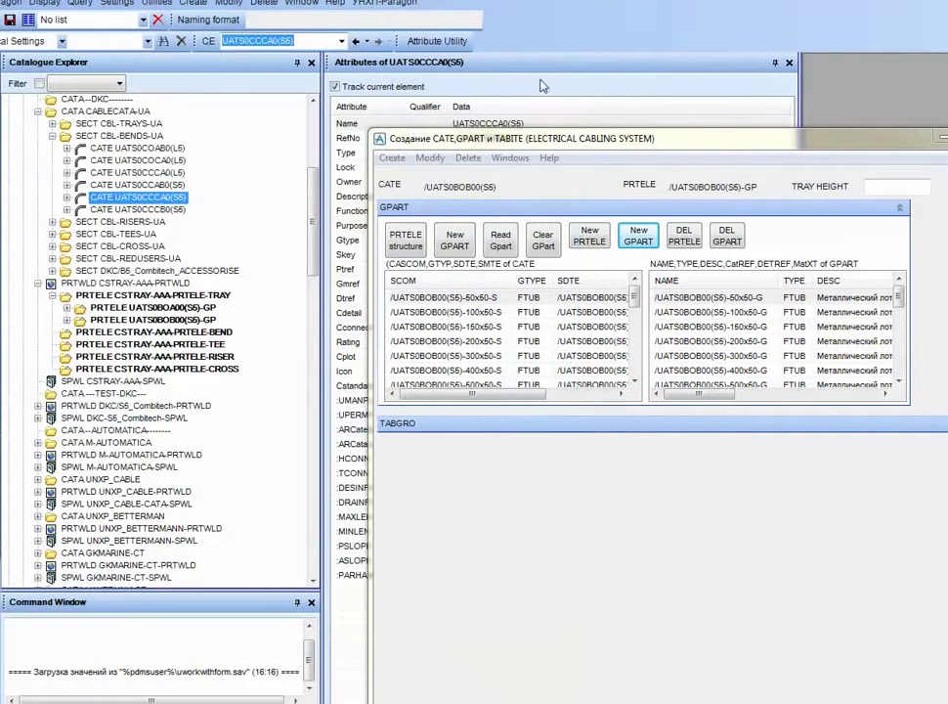
click(458, 242)
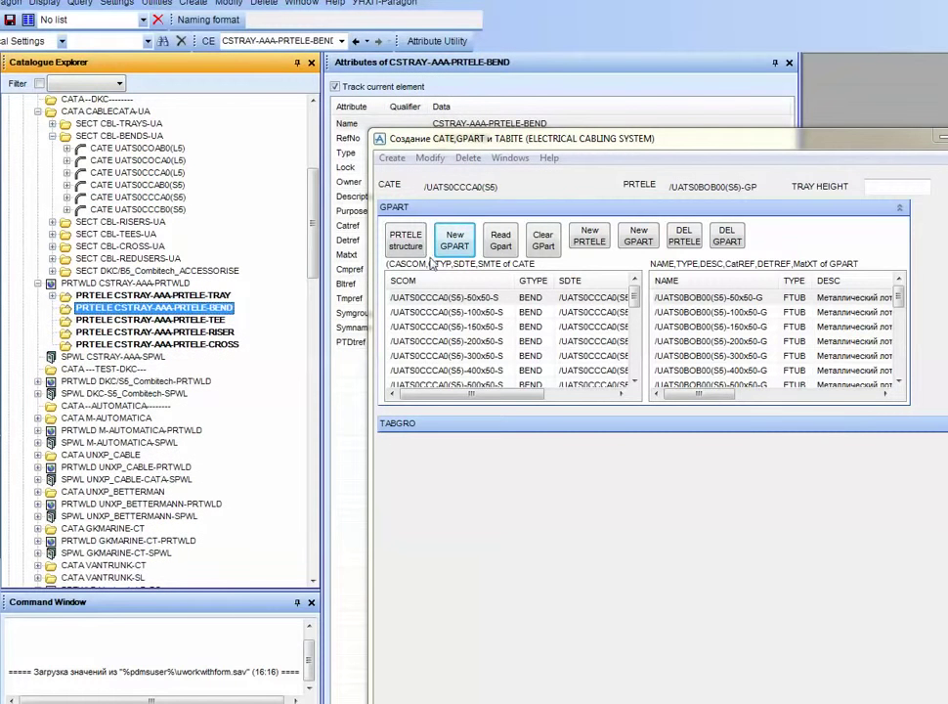
click(590, 235)
click(587, 239)
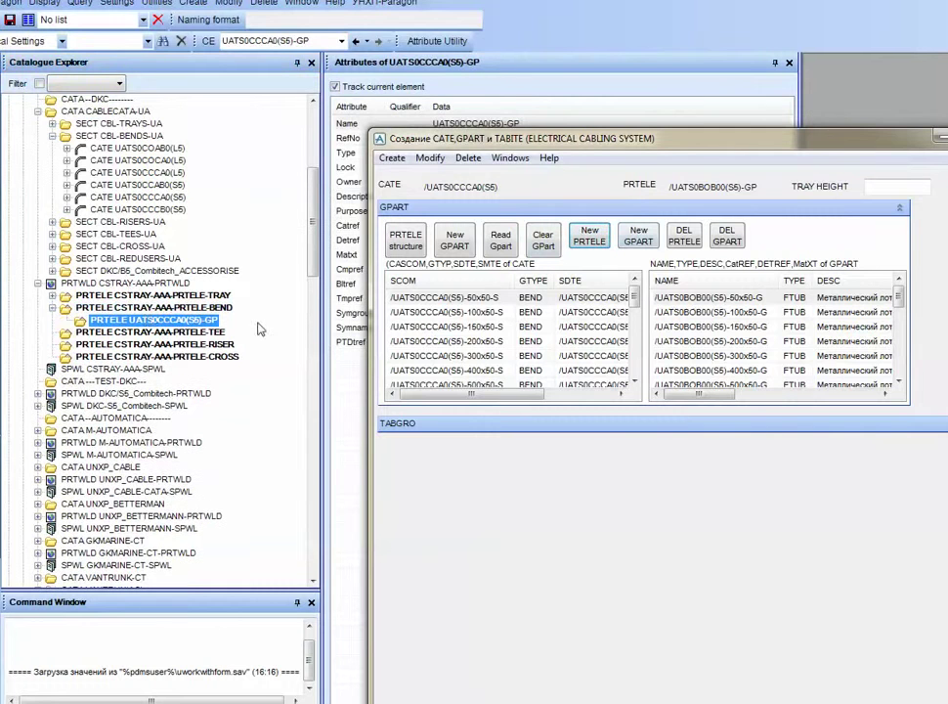
click(638, 238)
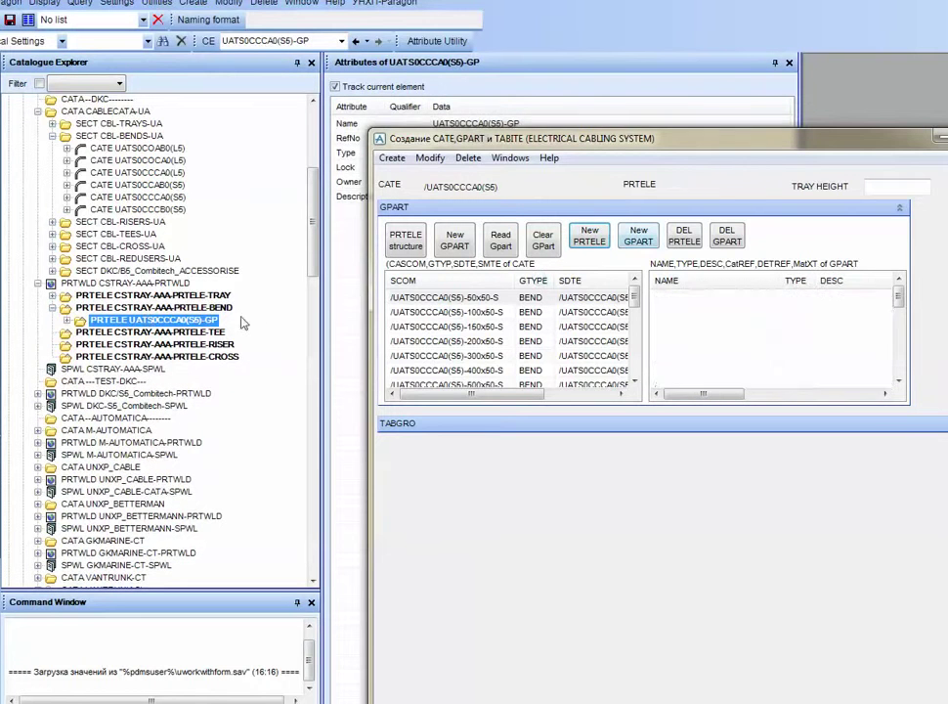
- Create the PRTELE and GPARTs for bend category UATS0CCCB0(S5) under CSTRAY-AAA-PRTELE-BEND, placing UATS0CCCA0(S5)-GP first
click(147, 209)
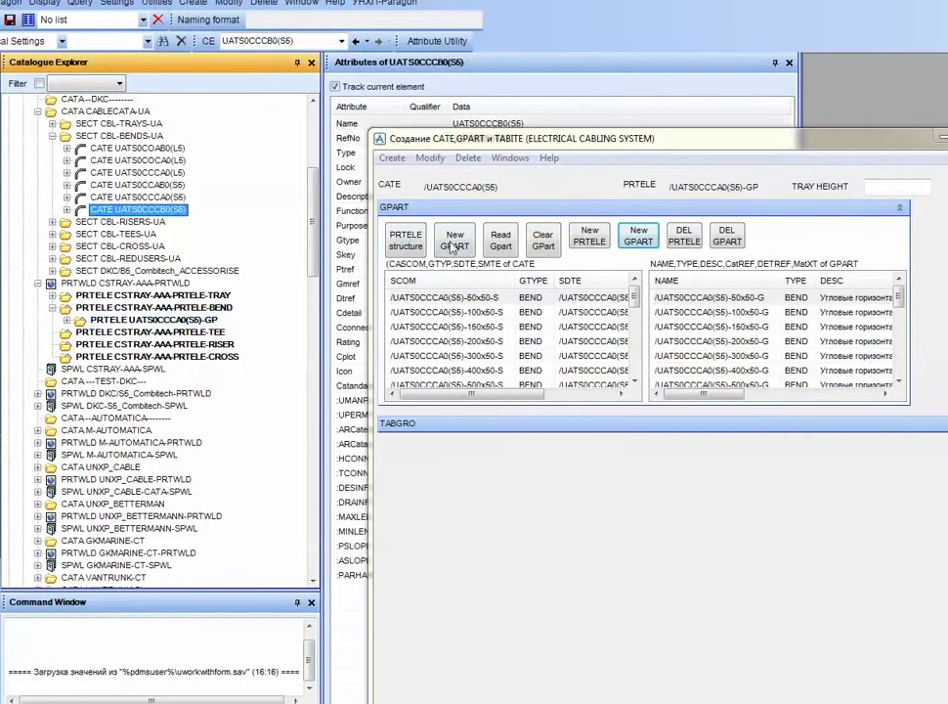
click(196, 308)
click(591, 237)
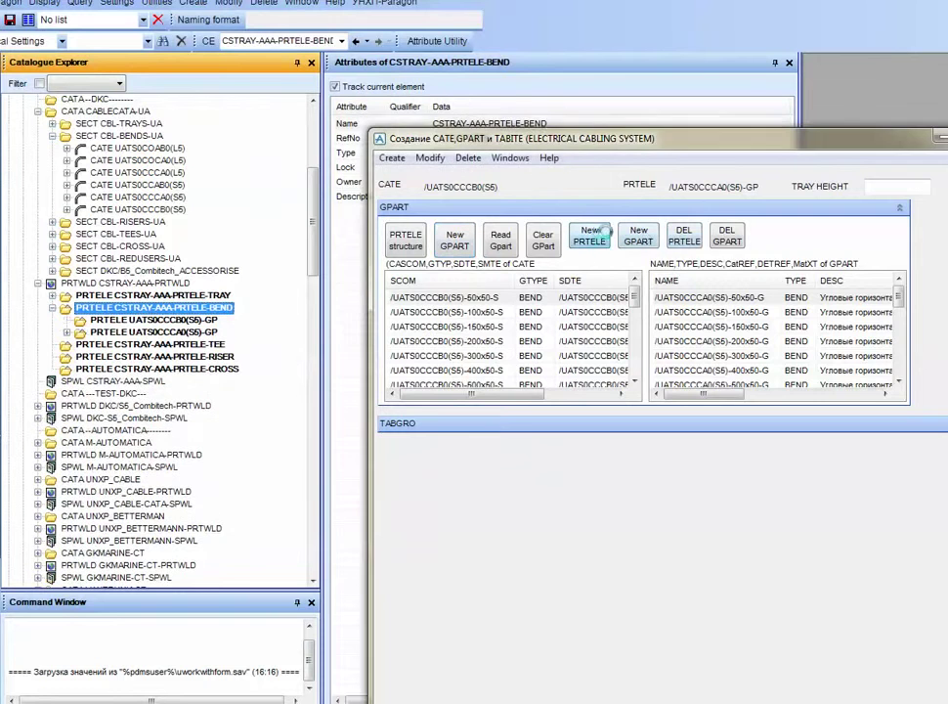
click(637, 238)
drag(186, 333, 184, 317)
double_click(168, 309)
- Examine the model of tee category UATS0ECGF0(S5) in CBL-TEES-UA with P-points shown and tracked, inspecting the settings of the branch P-point
click(176, 321)
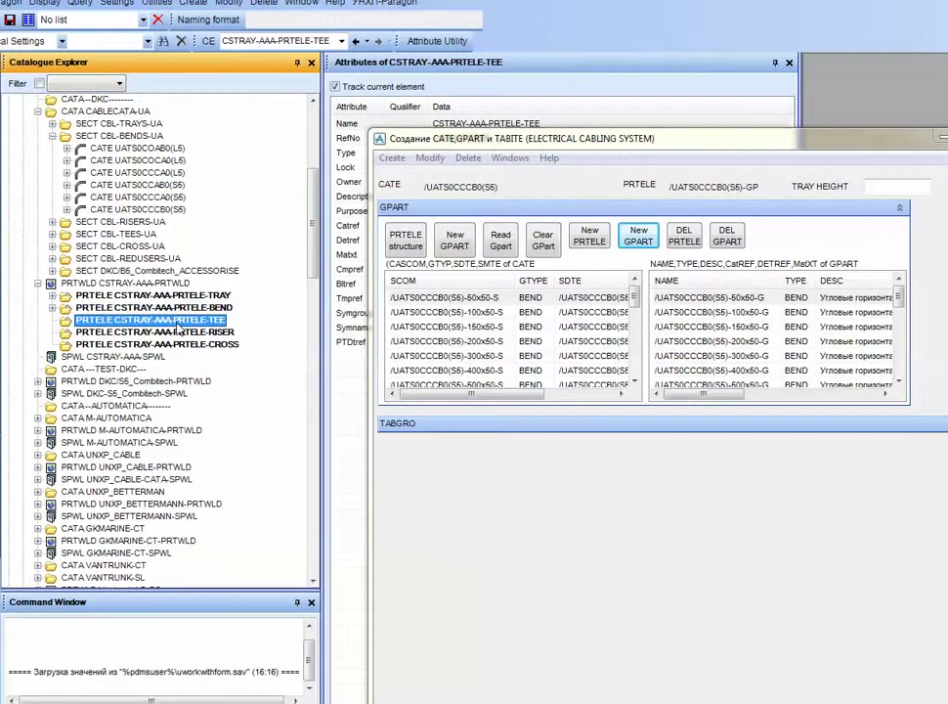
double_click(117, 135)
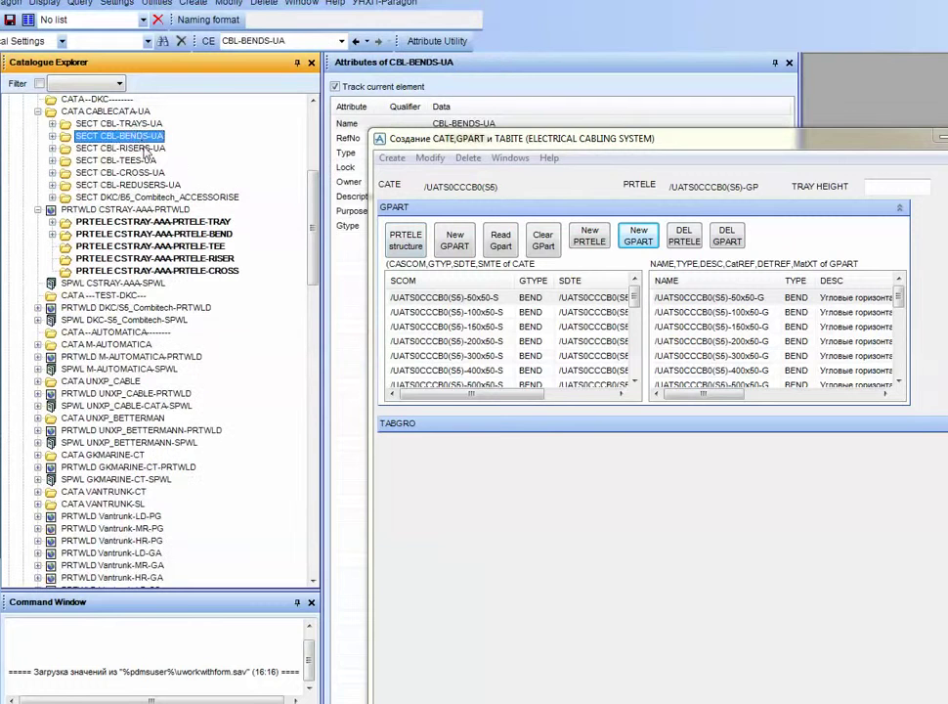
click(127, 147)
double_click(137, 161)
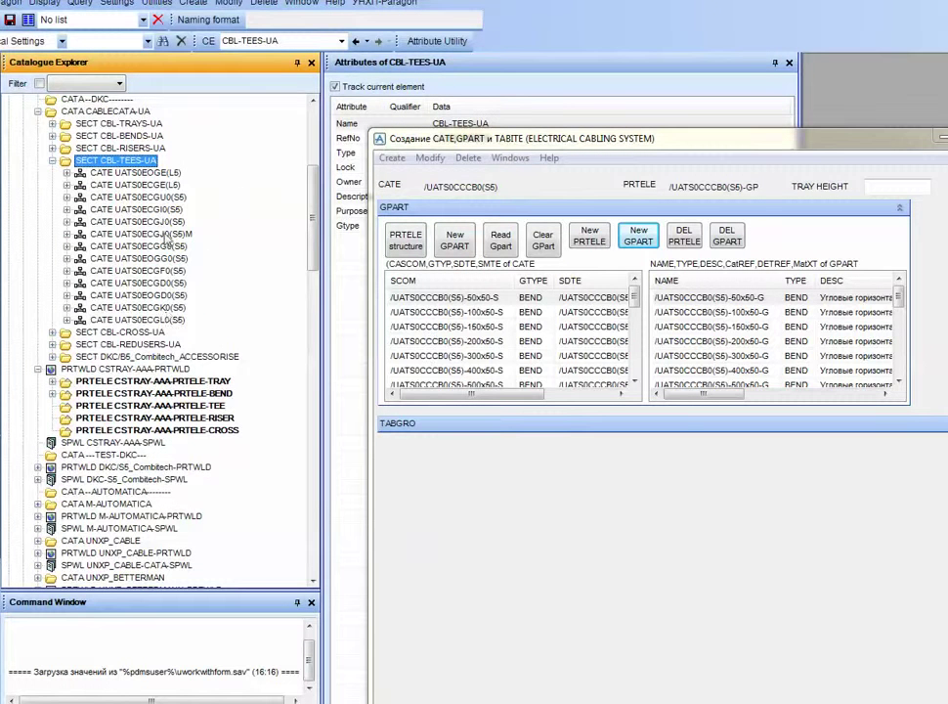
right_click(156, 271)
key(Escape)
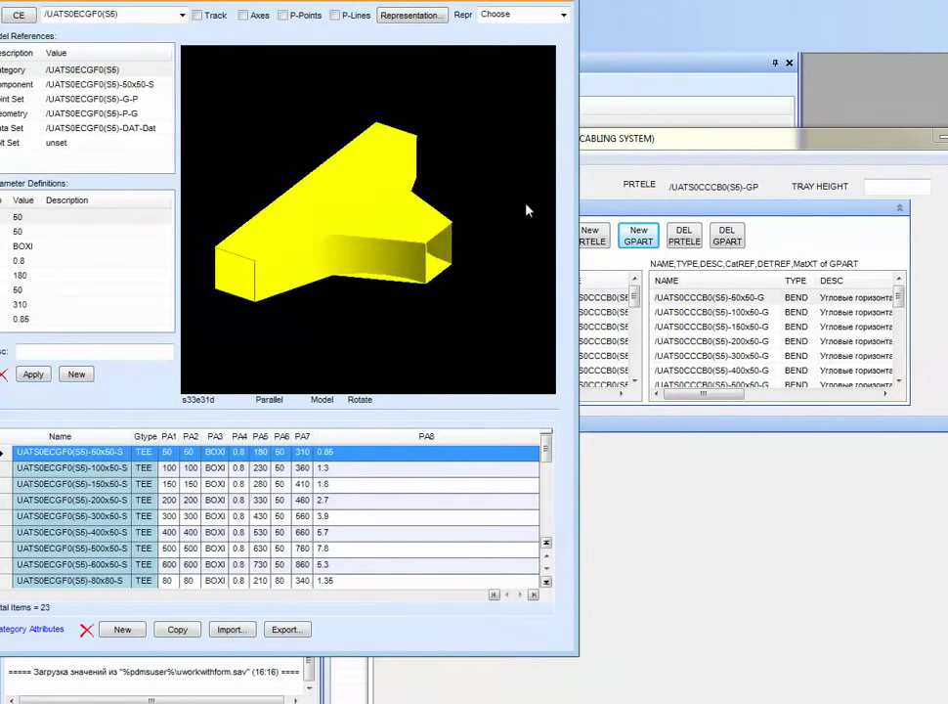
middle_drag(526, 210, 472, 217)
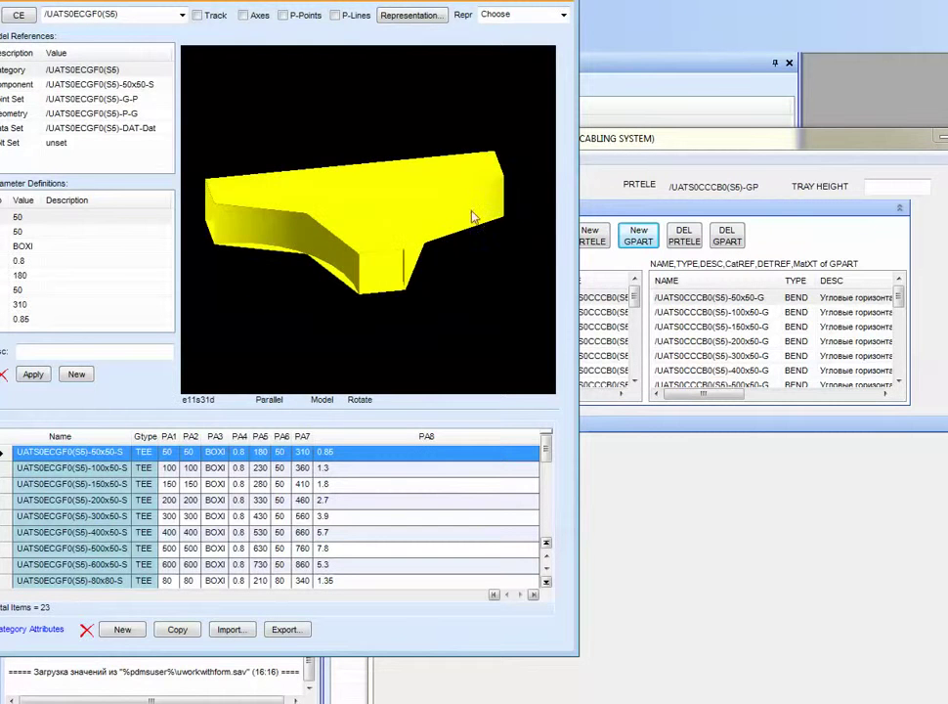
click(283, 14)
middle_drag(372, 264, 379, 317)
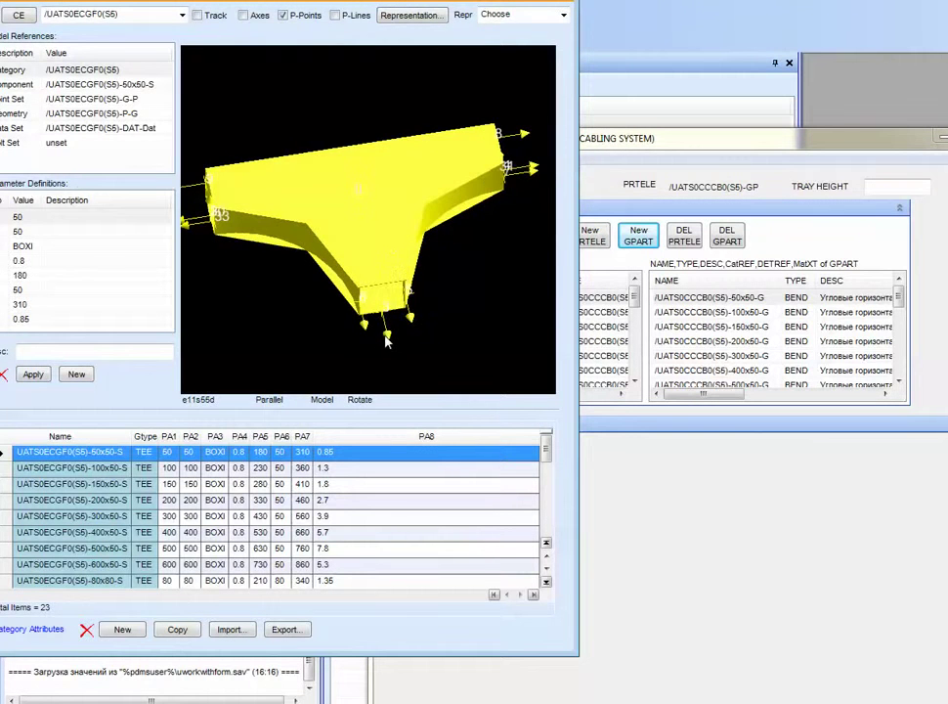
click(196, 14)
click(387, 332)
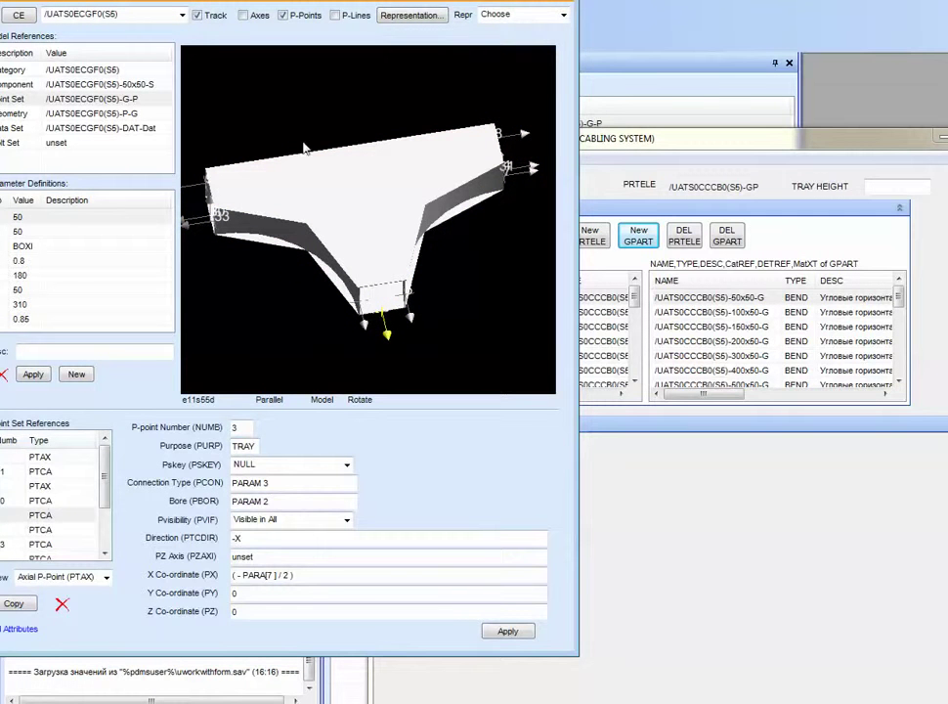
drag(258, 0, 288, 8)
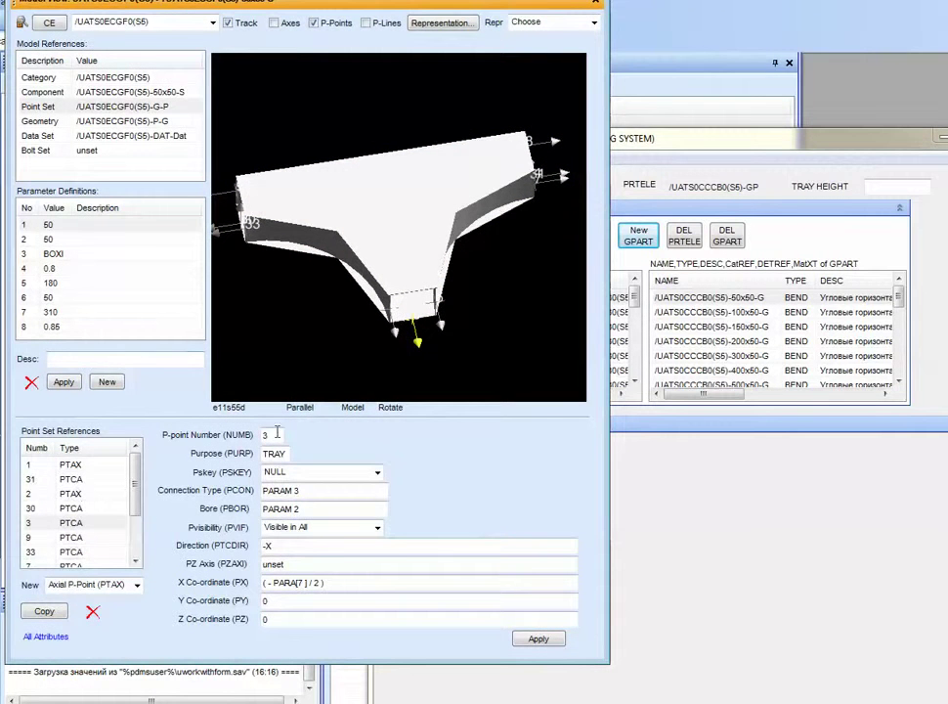
click(593, 7)
- Create the PRTELE and GPARTs for tee category UATS0ECGF0(S5) under CSTRAY-AAA-PRTELE-TEE
double_click(161, 271)
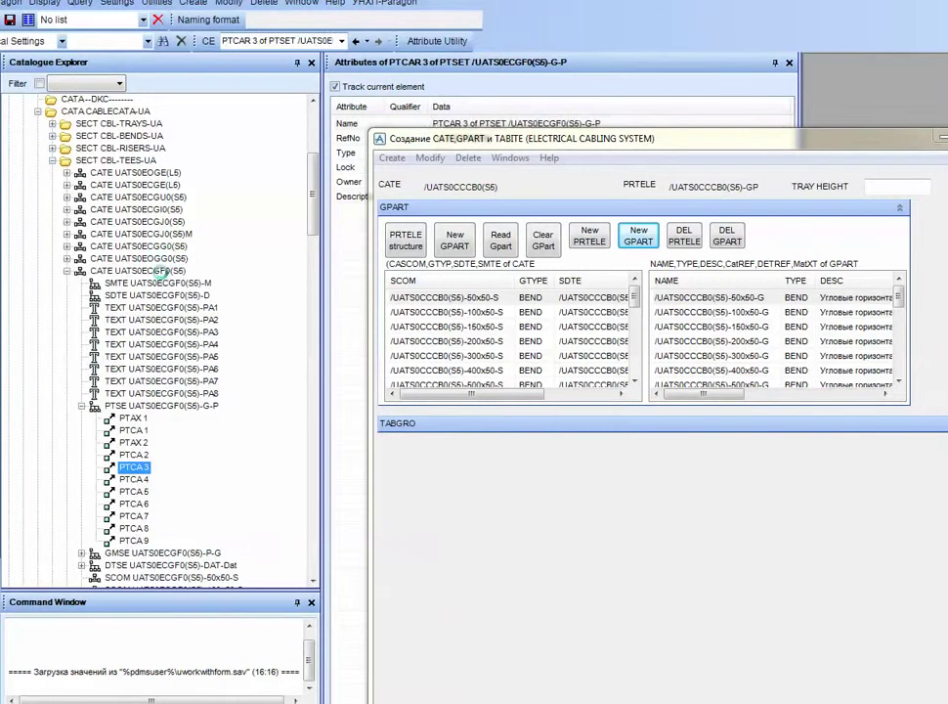
click(455, 244)
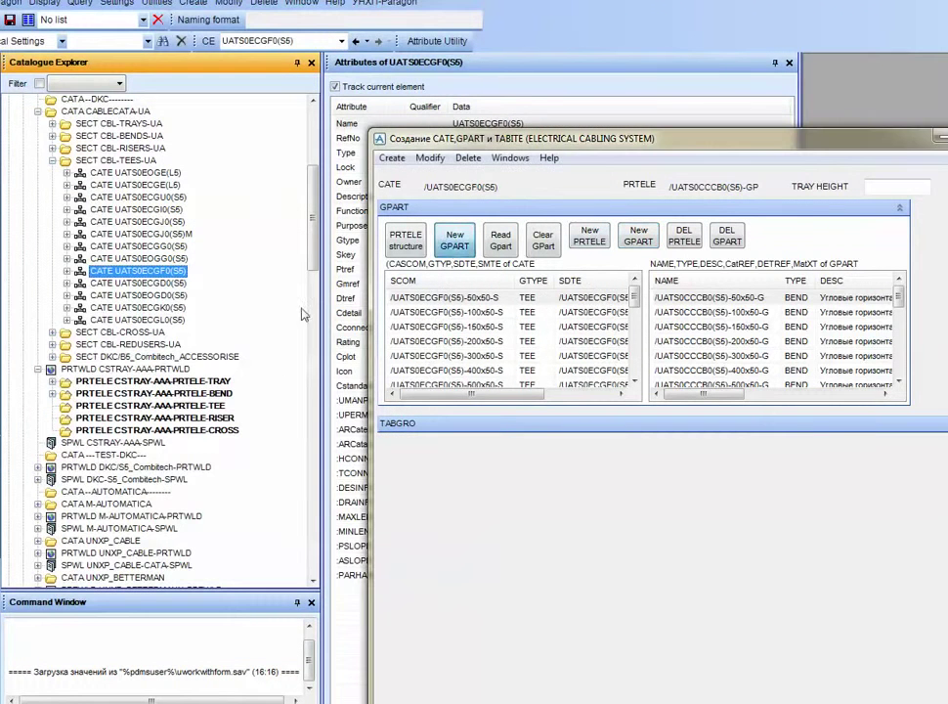
click(205, 407)
click(597, 238)
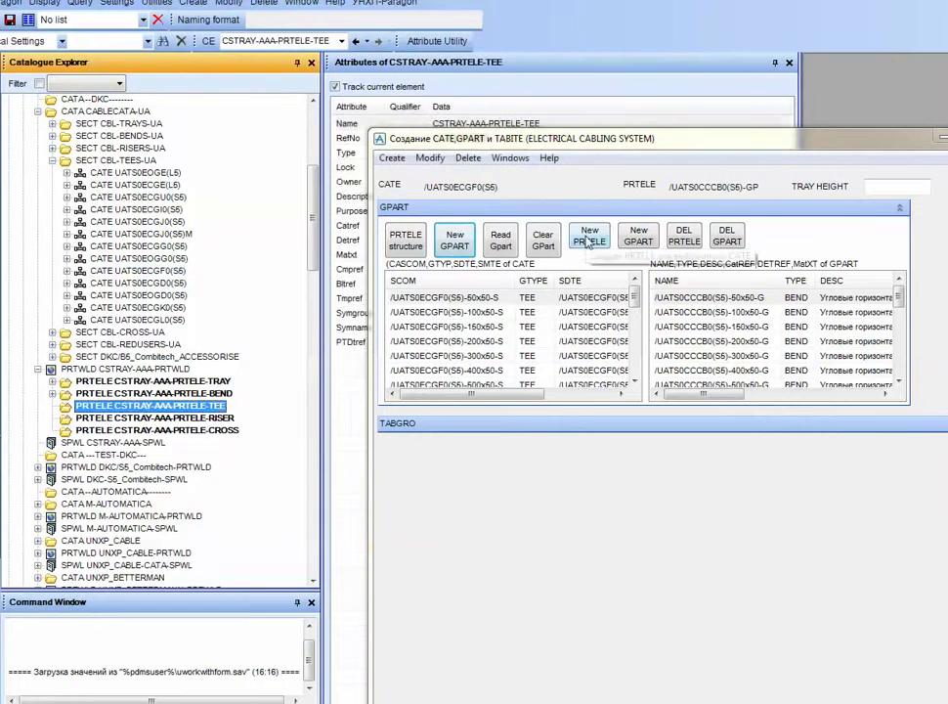
click(643, 238)
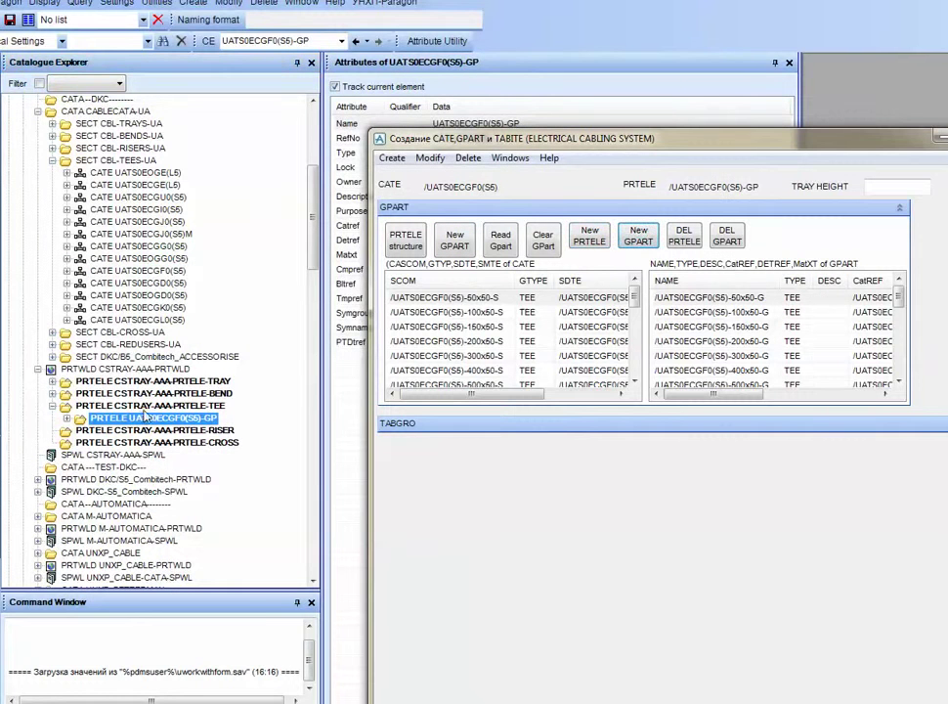
- Examine the model of riser category UATS0DCEI0(S5) in CBL-RISERS-UA from several angles
click(176, 431)
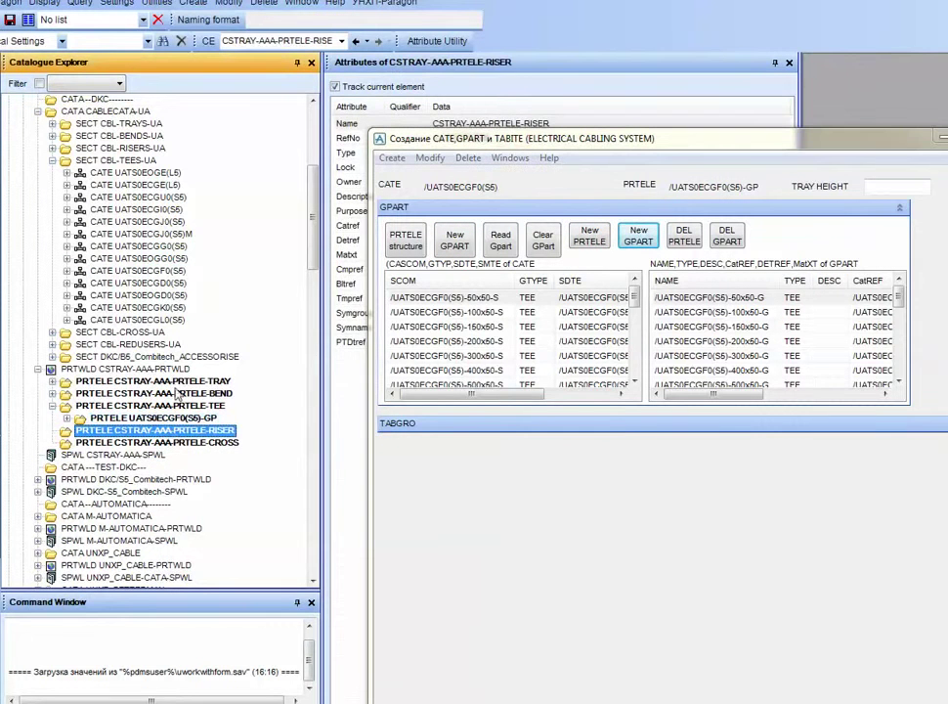
double_click(143, 161)
double_click(146, 150)
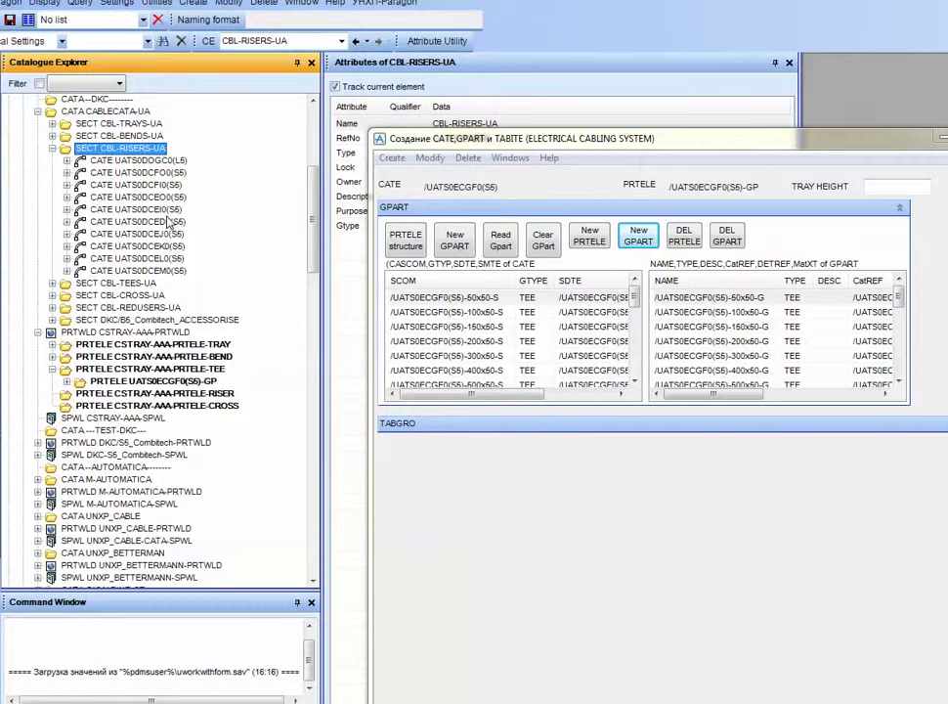
right_click(168, 211)
click(252, 214)
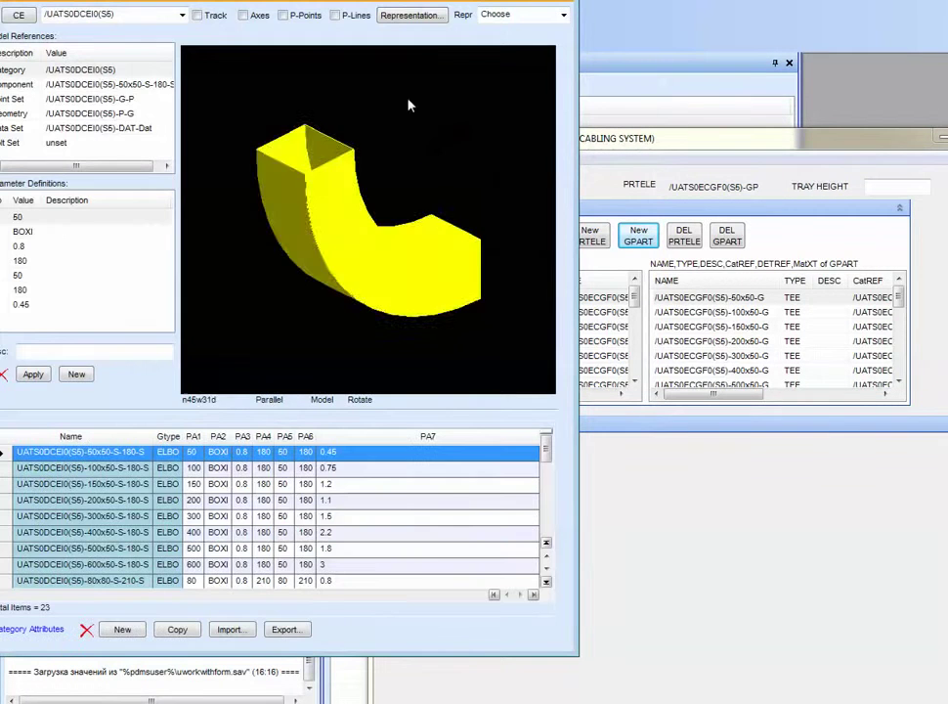
drag(361, 201, 585, 45)
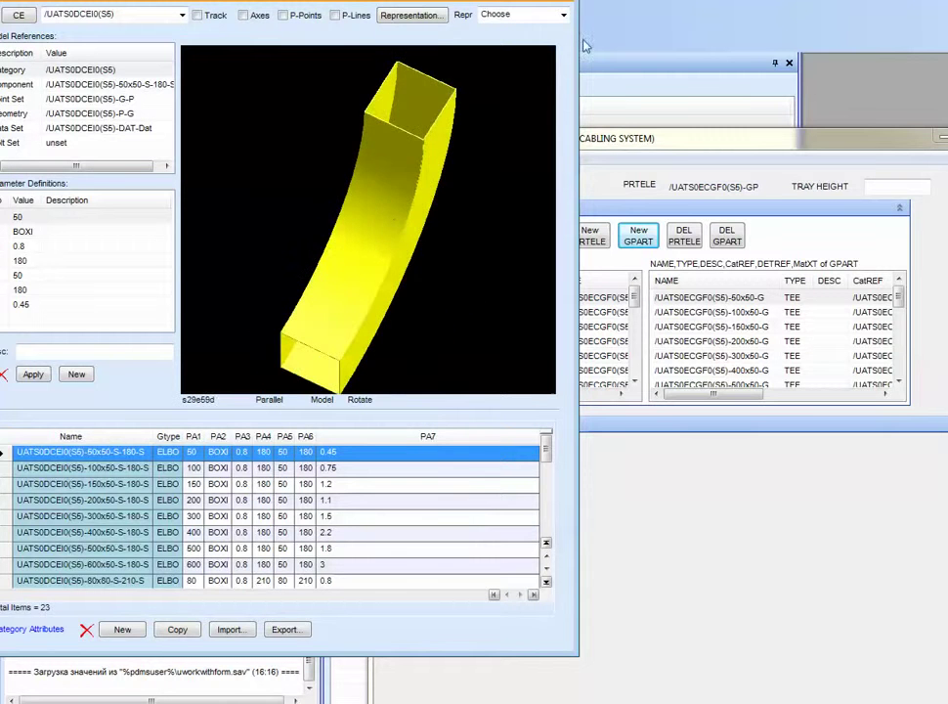
drag(393, 231, 438, 148)
click(560, 1)
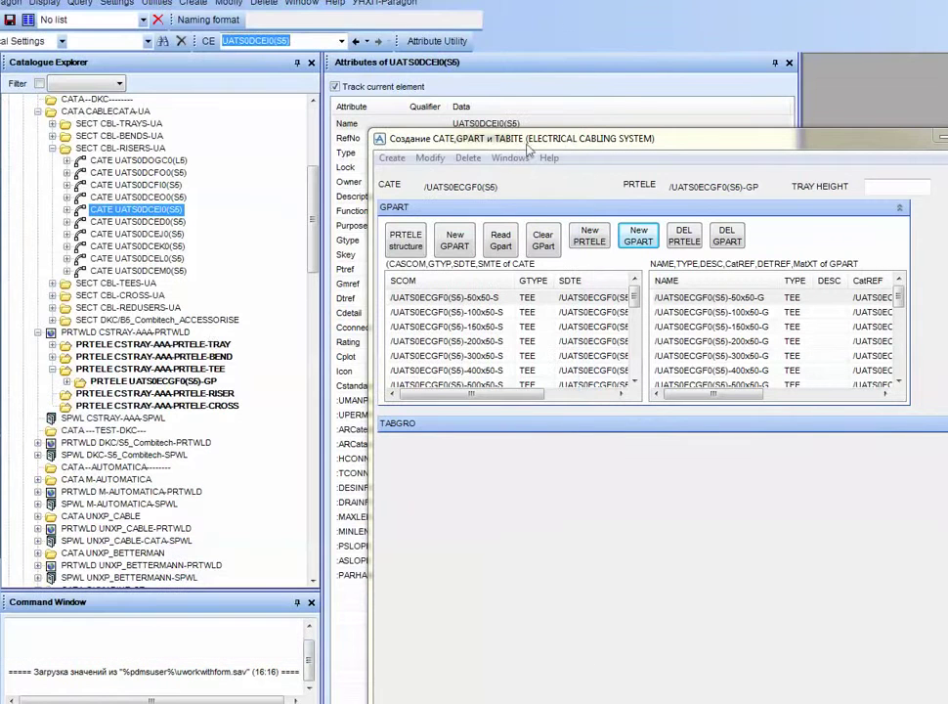
- Create the PRTELE and GPARTs for riser category UATS0DCEI0(S5) under CSTRAY-AAA-PRTELE-RISER
click(454, 240)
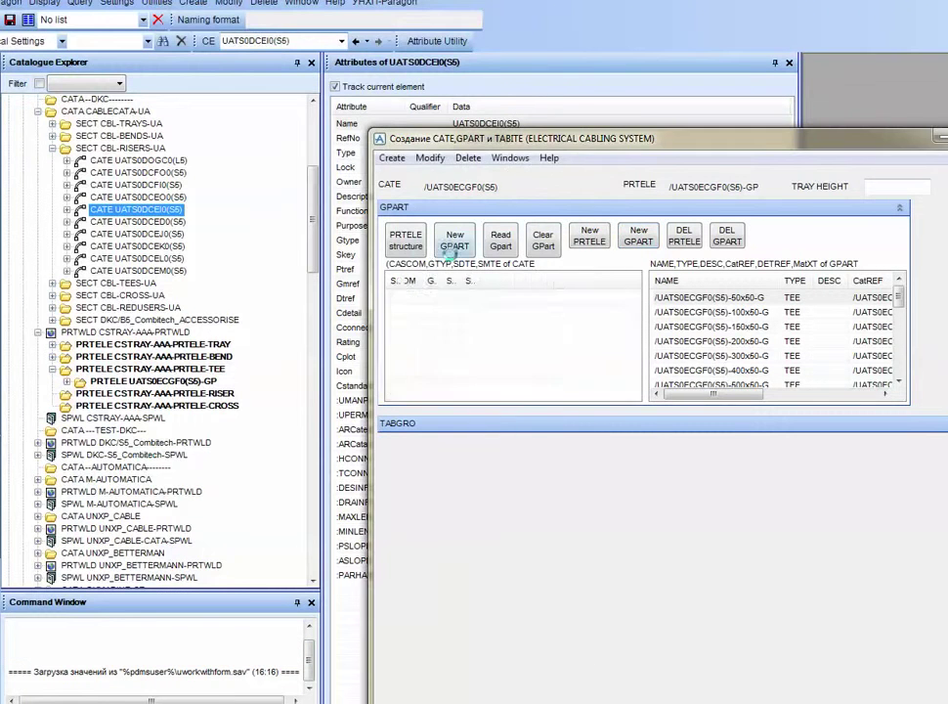
click(183, 394)
click(629, 242)
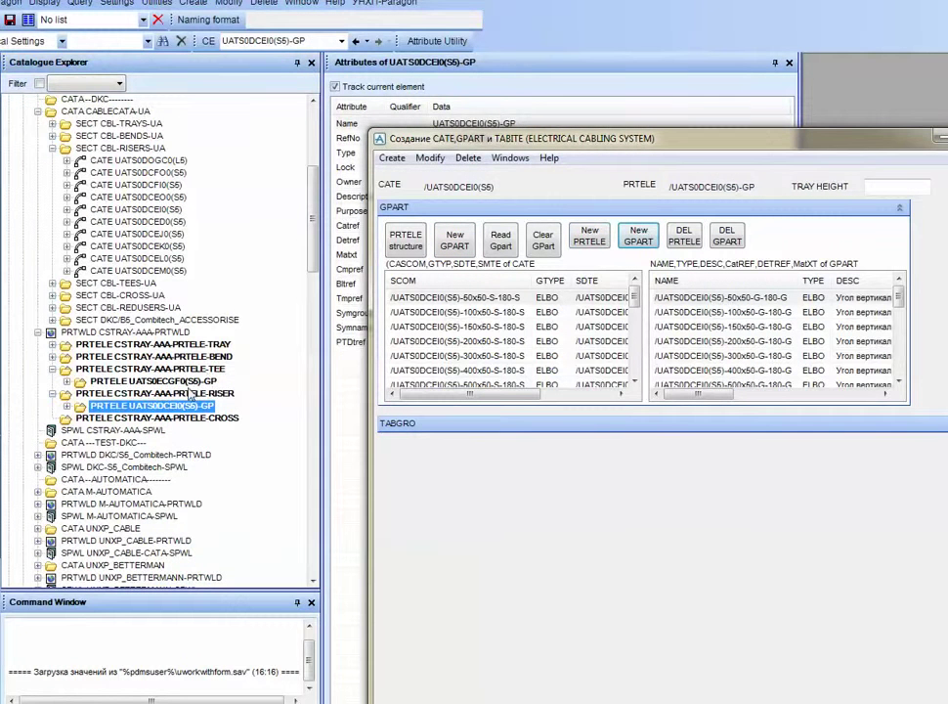
click(181, 419)
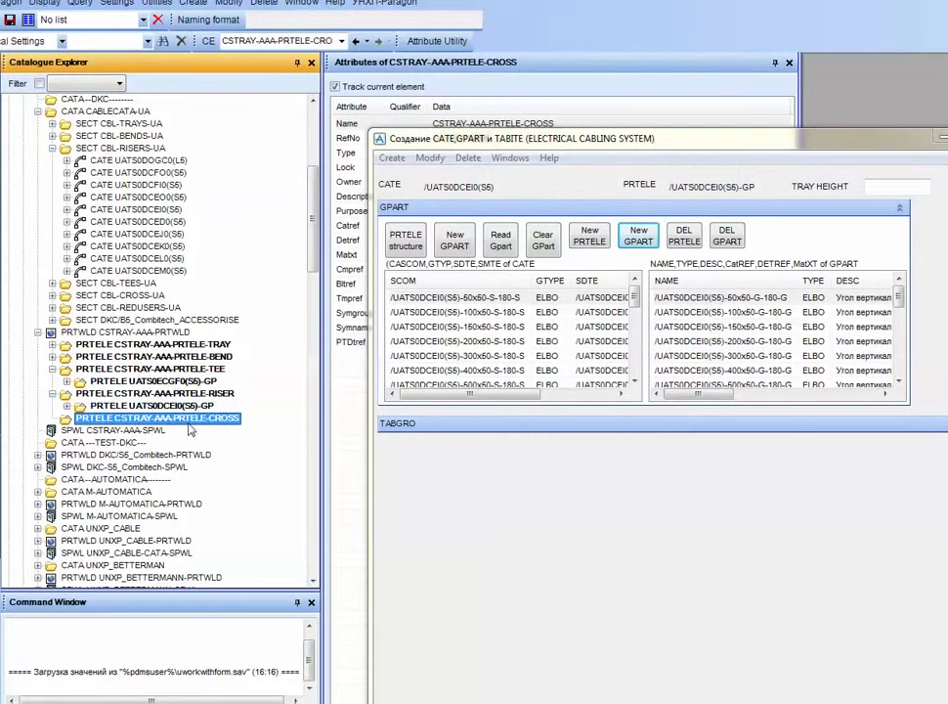
- Show the TABGRO section instead of GPART and generate the TABITE definitions for UATS0BOA00(S5)-GP from CSTRAY-AAA-PRTELE-TRAY
click(52, 368)
click(52, 381)
click(176, 344)
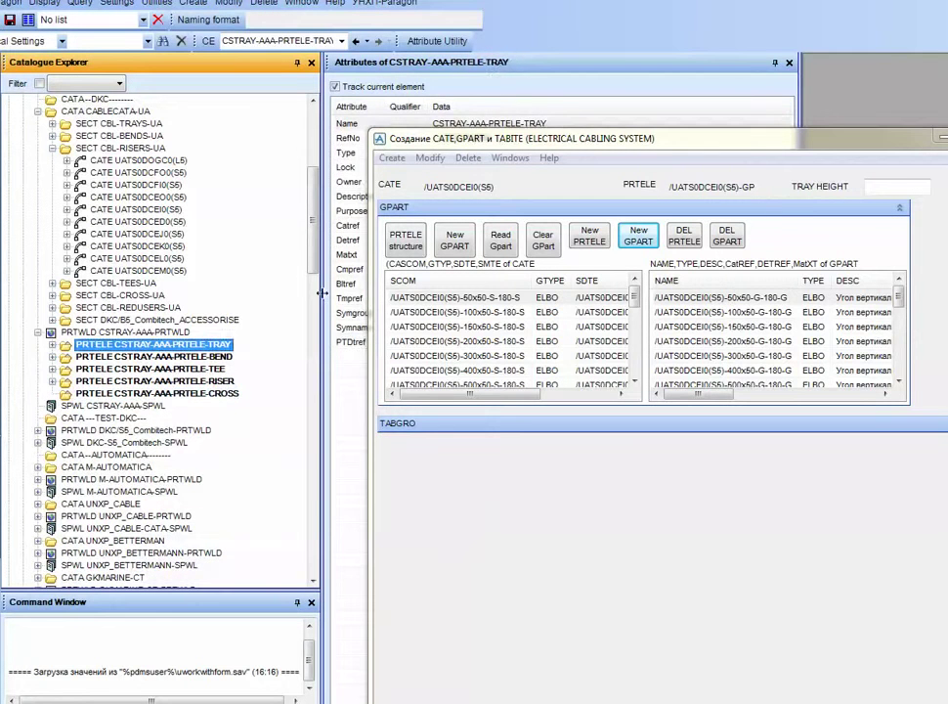
drag(427, 139, 527, 55)
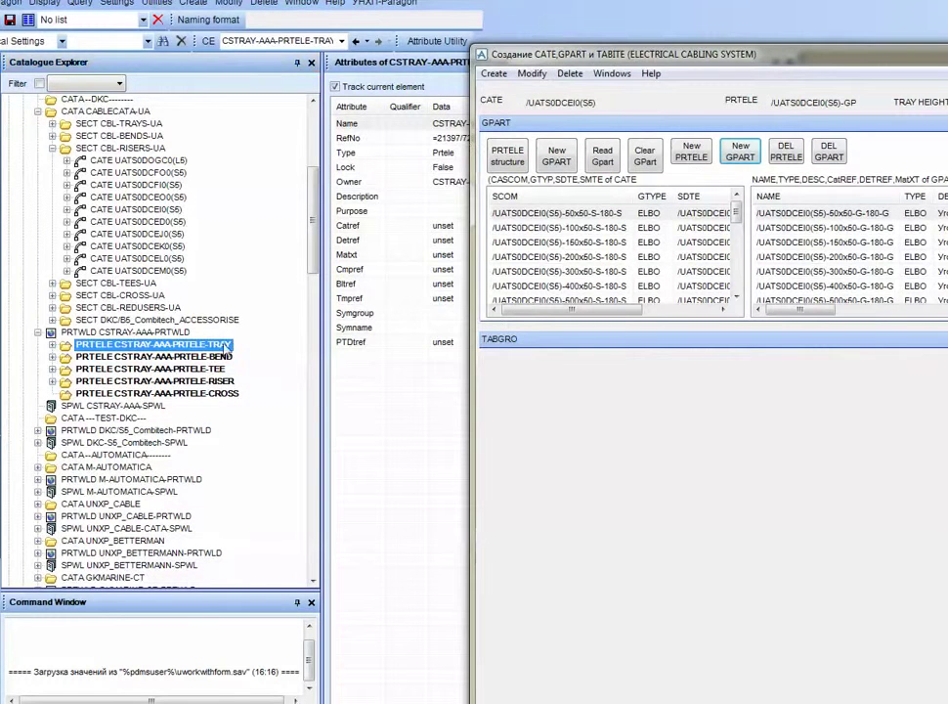
double_click(167, 347)
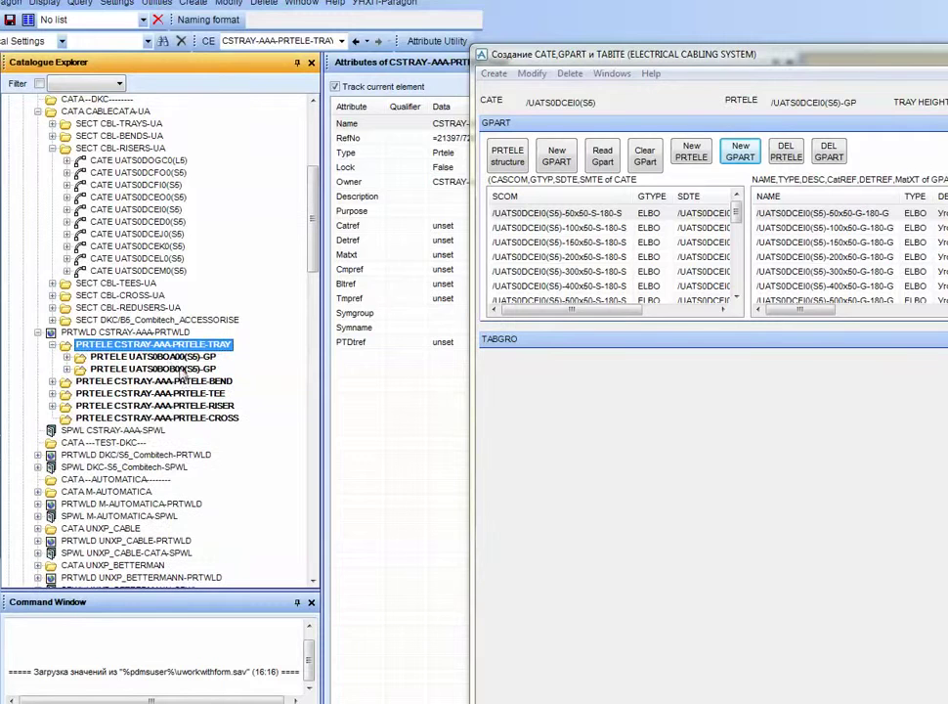
click(184, 370)
click(195, 357)
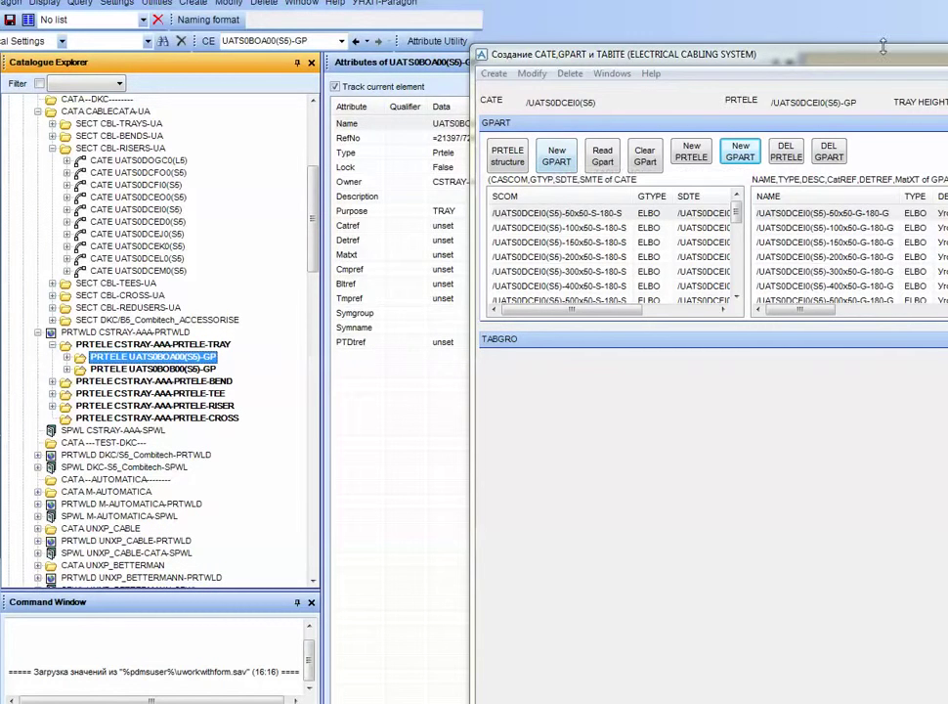
drag(816, 56, 605, 53)
click(791, 125)
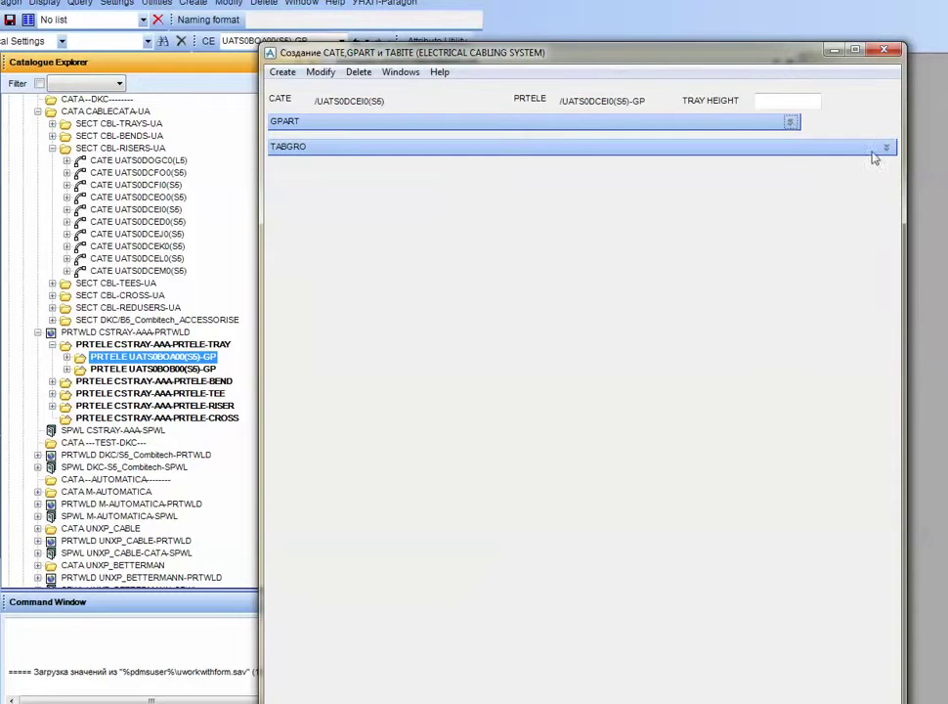
click(887, 147)
click(303, 182)
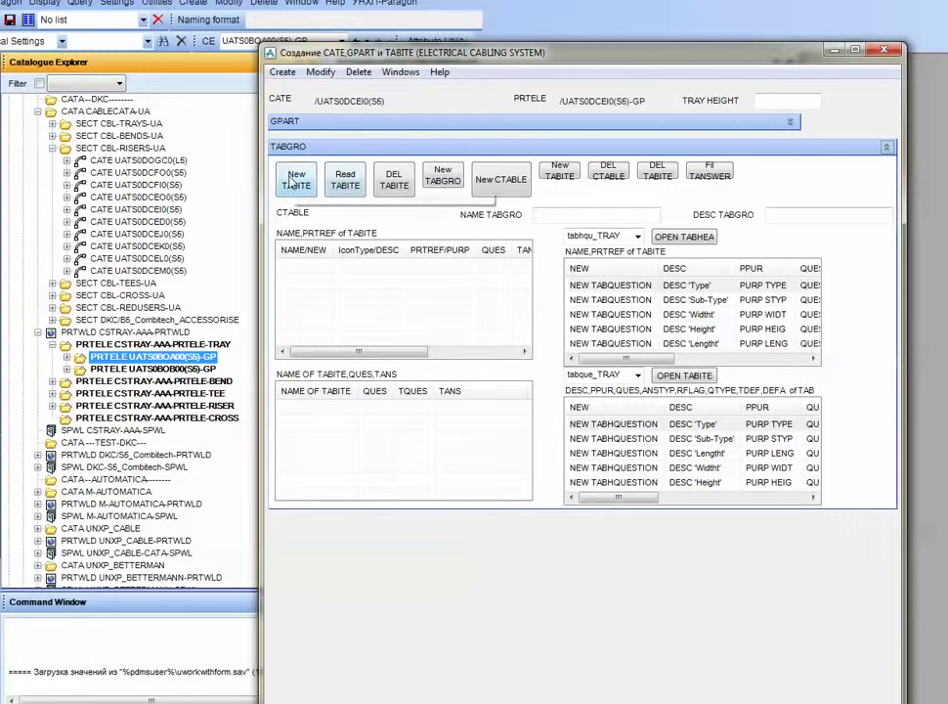
- Create the table group CSTRAY-AAA-SPWL.TABGRO with purpose TRAY under CSTRAY-AAA-SPWL
click(113, 430)
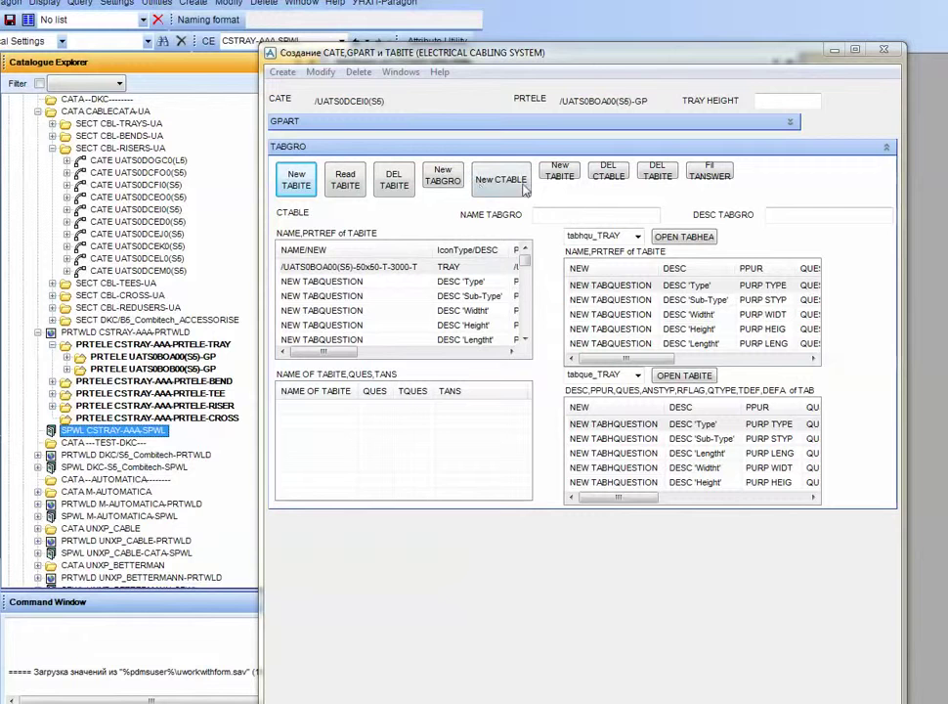
click(442, 177)
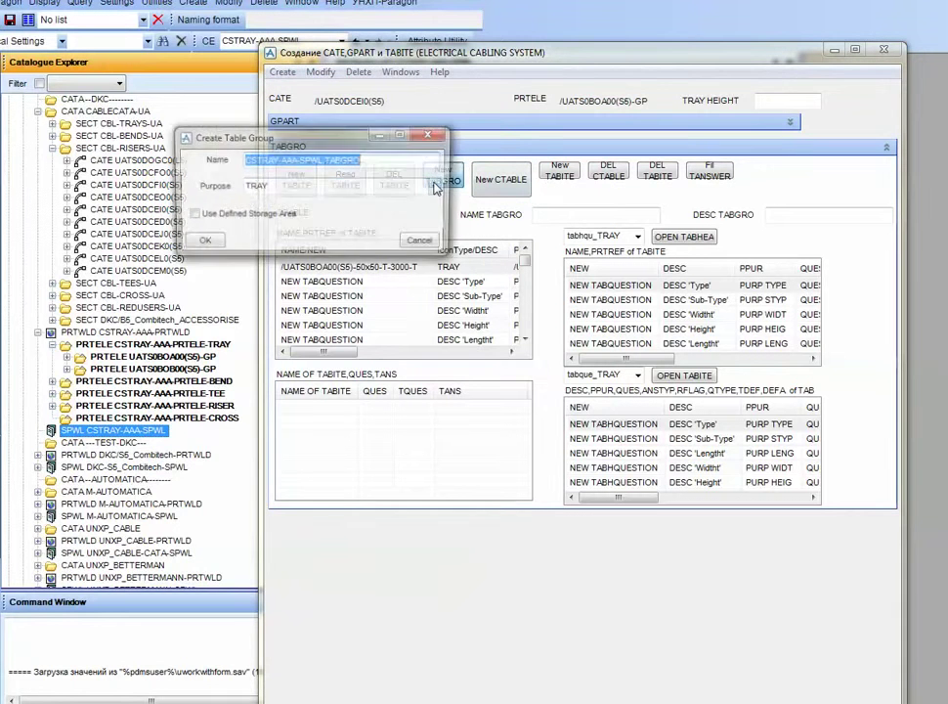
click(200, 241)
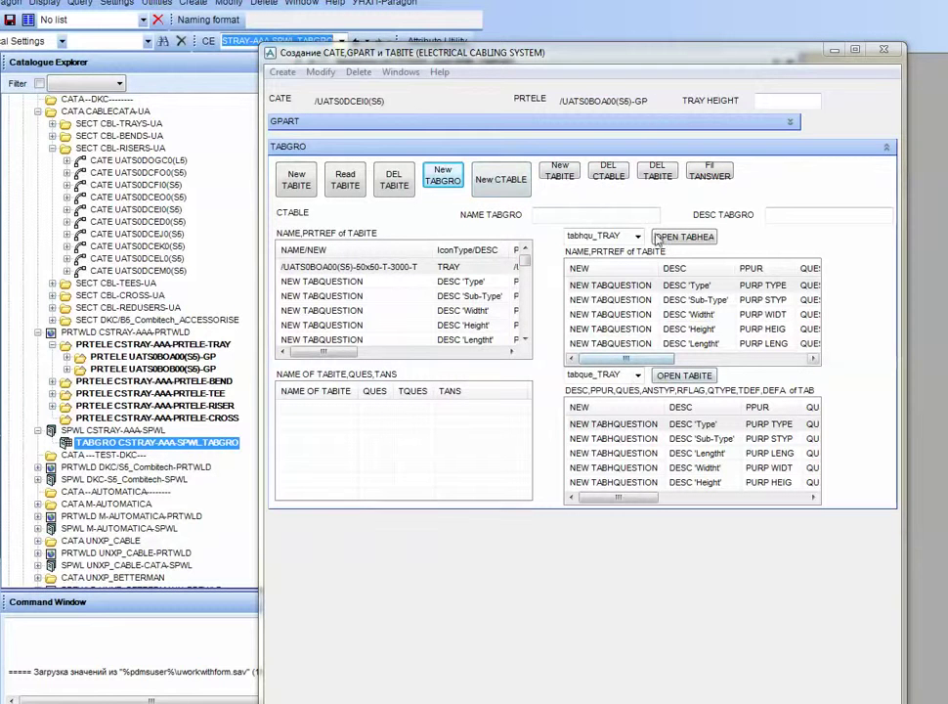
- Create a tray CTABLE in CSTRAY-AAA-SPWL.TABGRO, fill it with the UATS0BOA00(S5) TABITEs, and check its contents
click(502, 179)
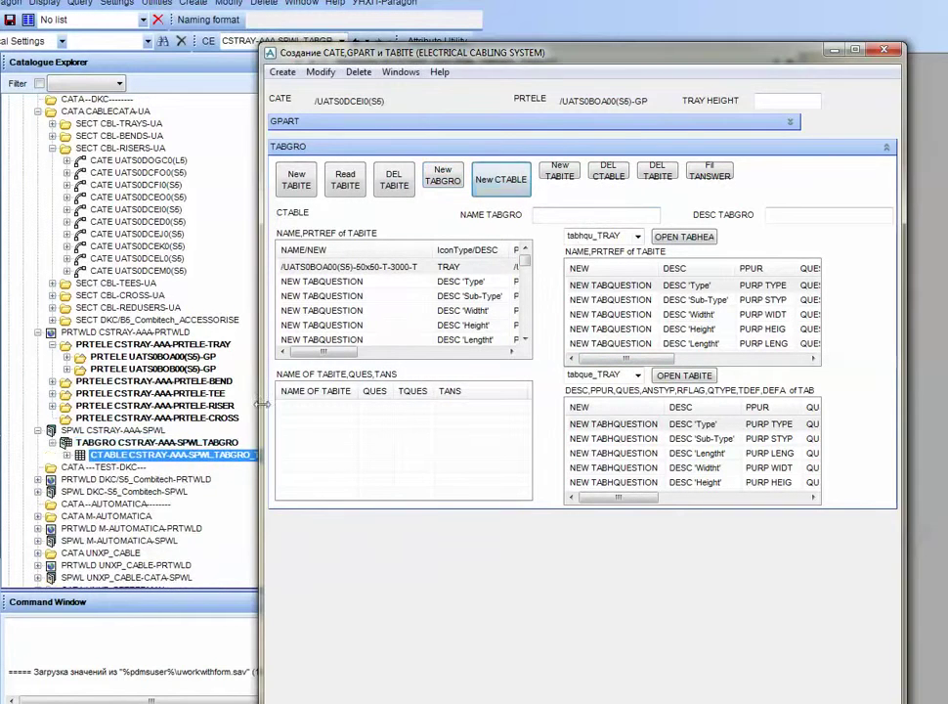
click(563, 173)
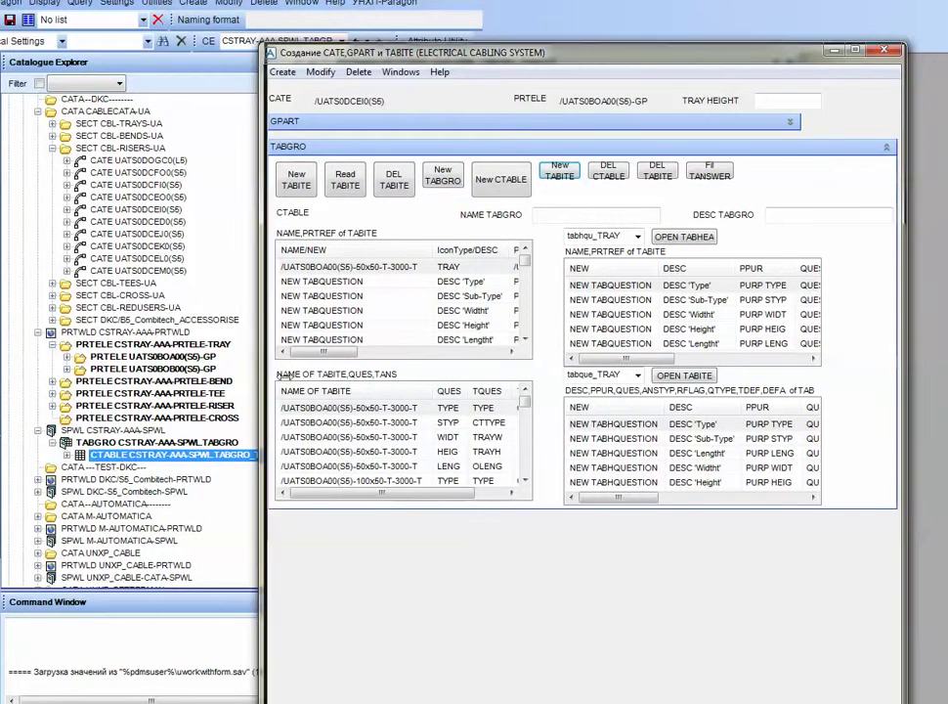
drag(262, 409, 319, 420)
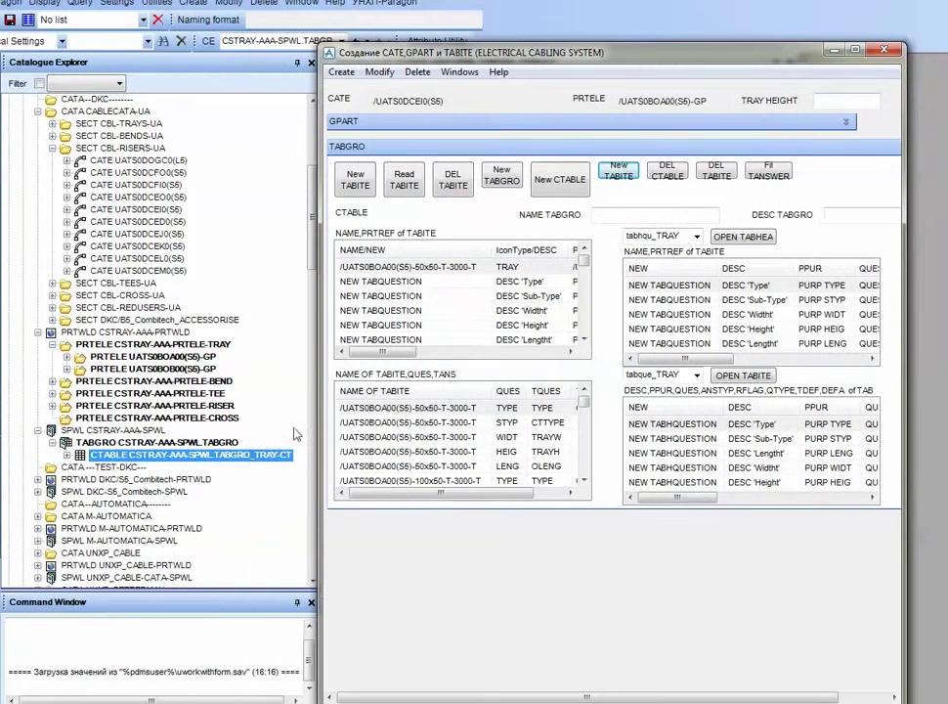
click(161, 369)
double_click(181, 456)
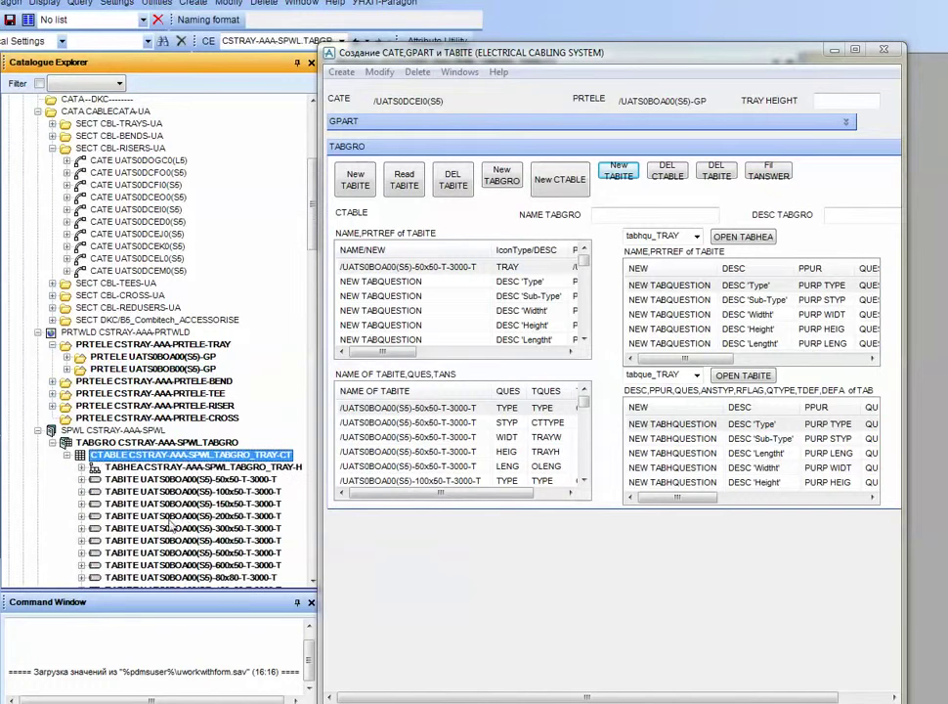
double_click(205, 456)
- Generate the TABITE definitions for UATS0BOB00(S5)-GP and create these TABITEs in CTABLE CSTRAY-AAA-SPWL.TABGRO_TRAY-CT
click(190, 369)
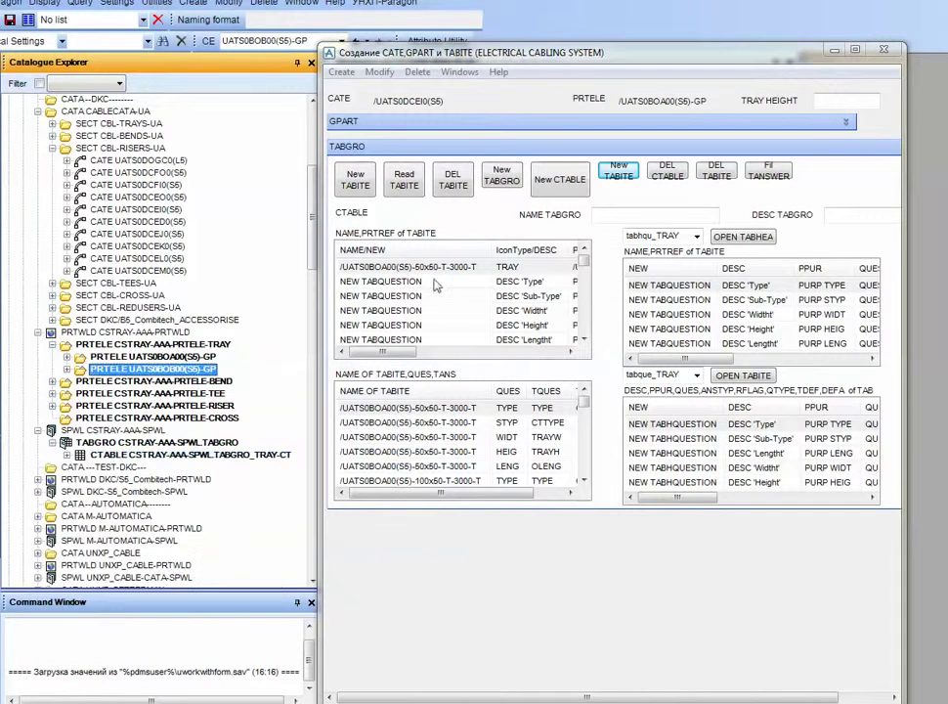
click(361, 180)
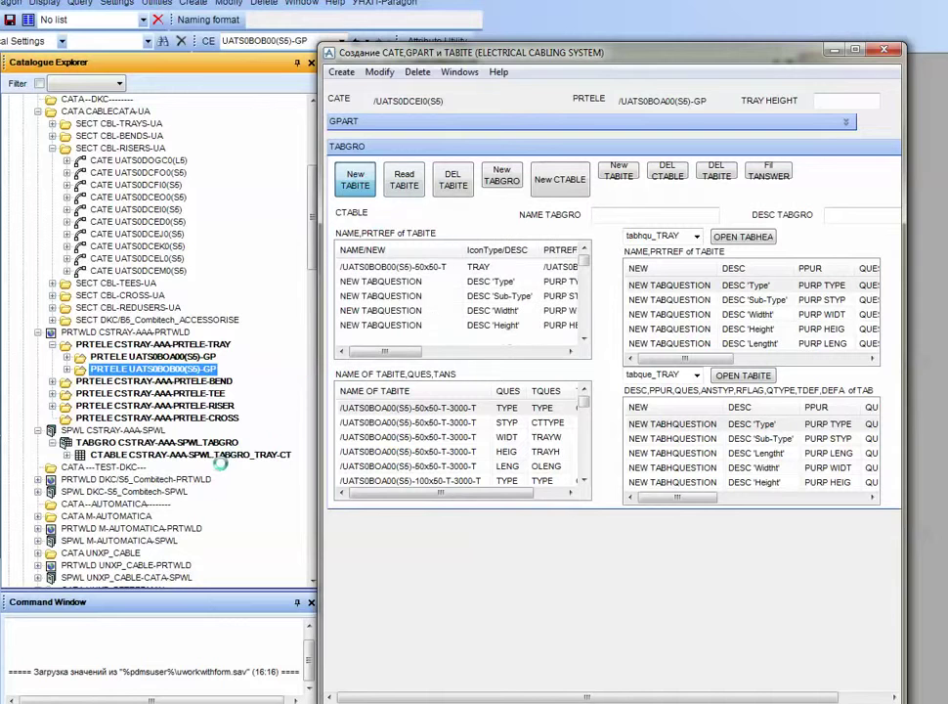
click(224, 455)
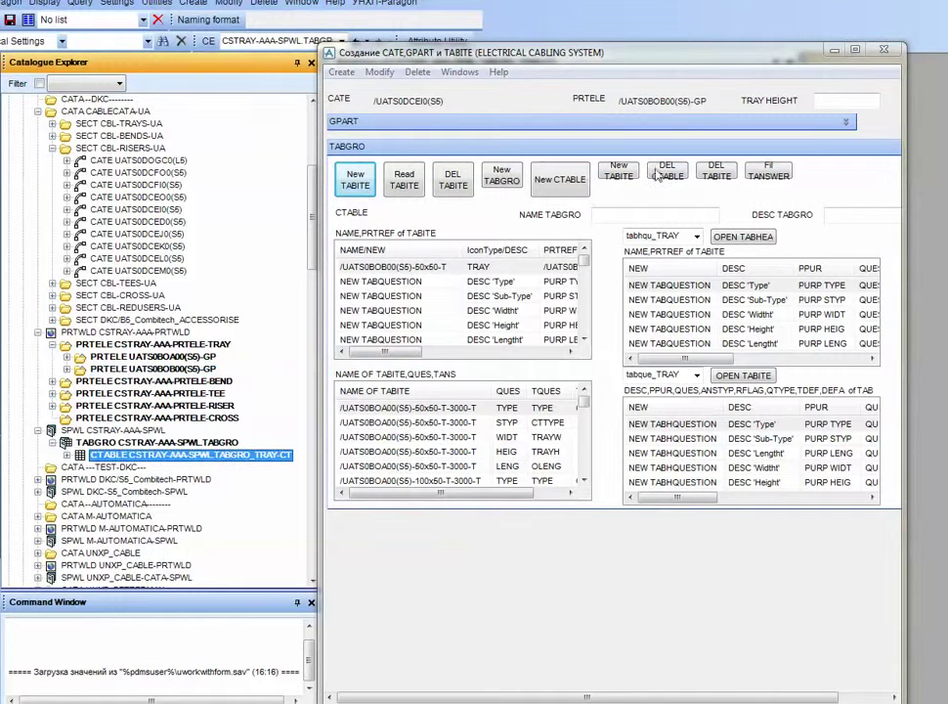
click(622, 174)
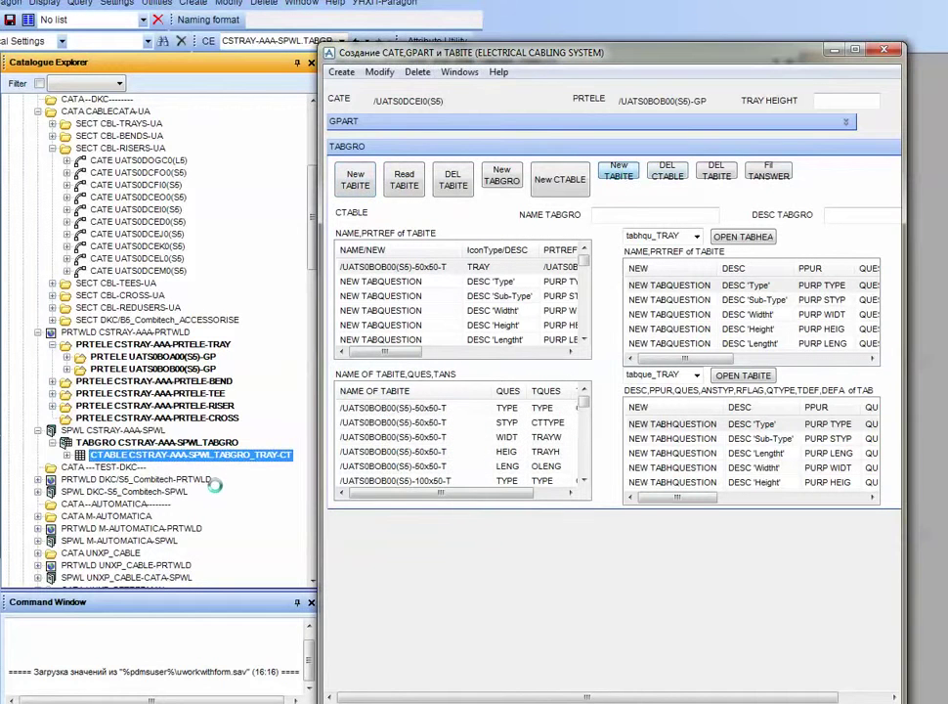
- Review the items and their STYP, LENG, WIDT and HEIG columns in the CSTRAY-AAA-SPWL.TABGRO table
right_click(234, 457)
click(252, 460)
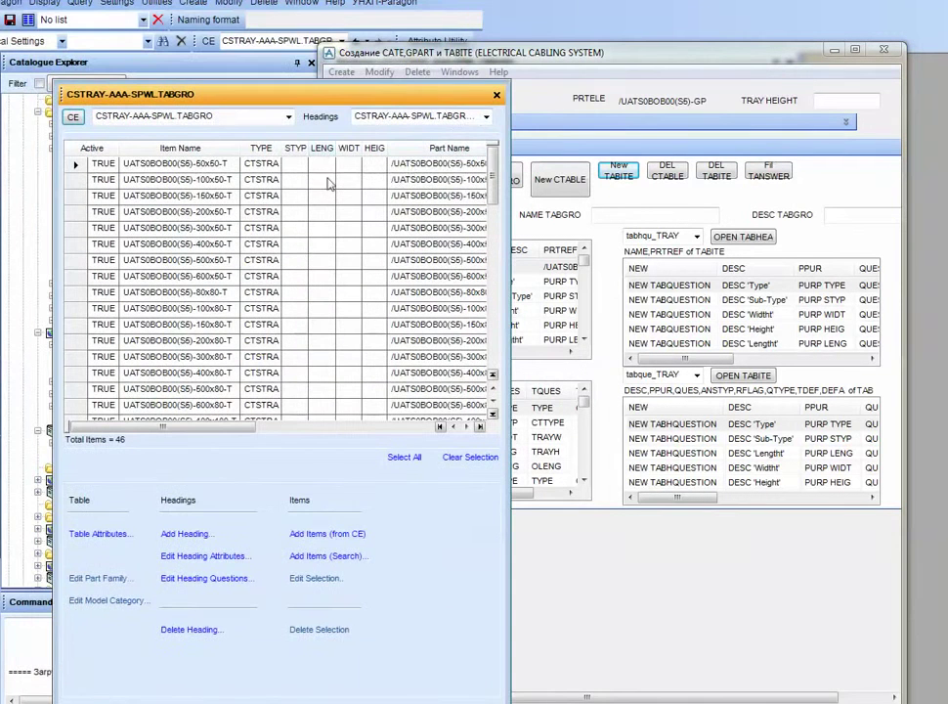
drag(491, 182, 488, 344)
scroll(382, 383, down, 1)
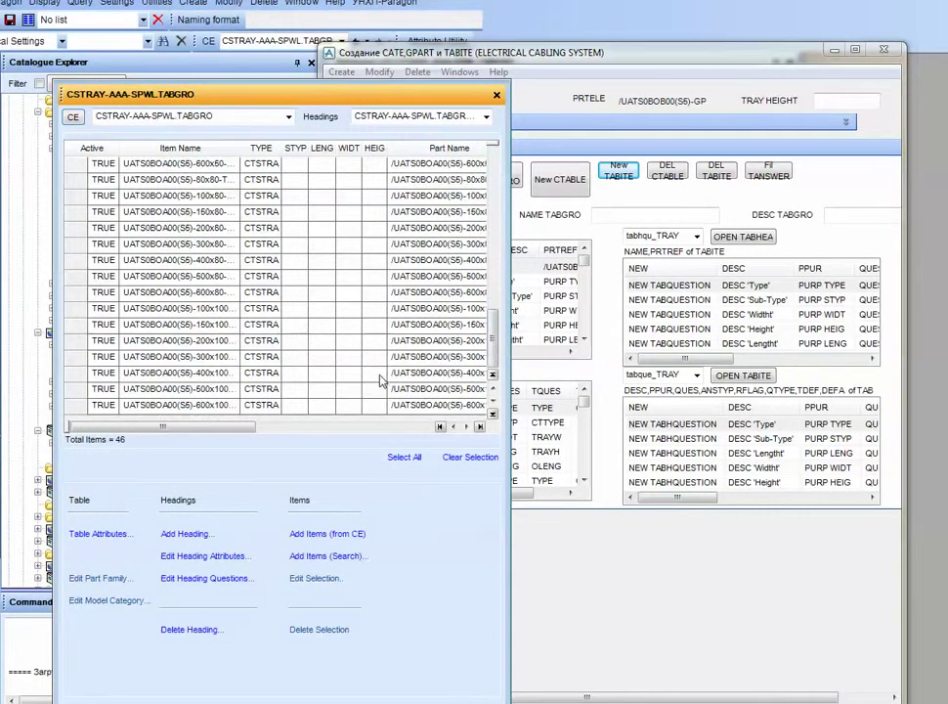
scroll(444, 235, up, 10)
click(496, 96)
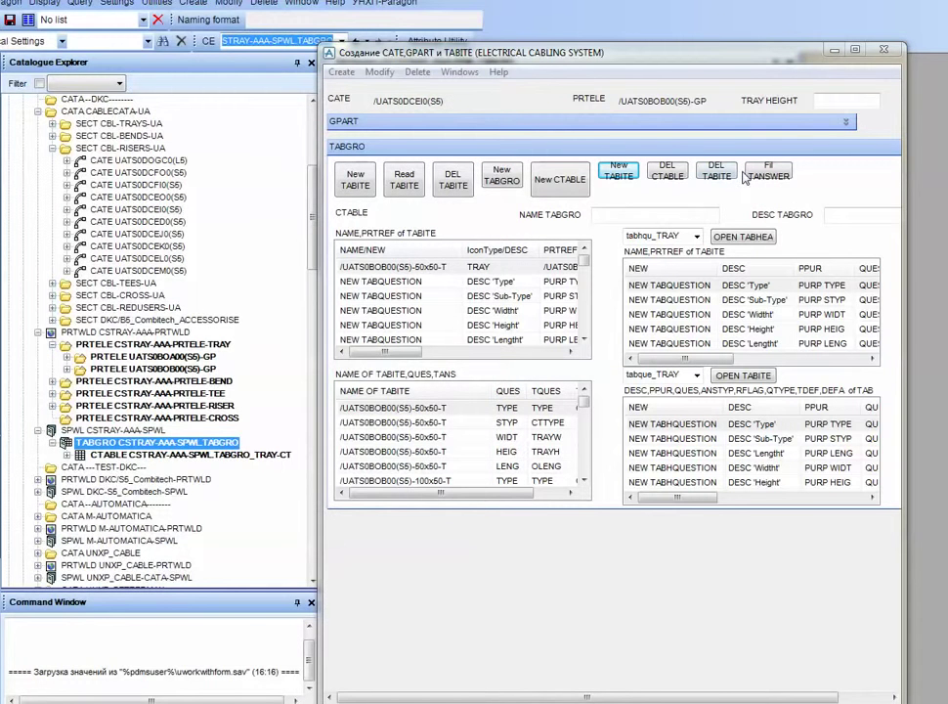
- Fill in the TABITE answers of CTABLE CSTRAY-AAA-SPWL.TABGRO_TRAY-CT, and check the STYP, WIDT and HEIG values in the table
click(197, 456)
click(768, 171)
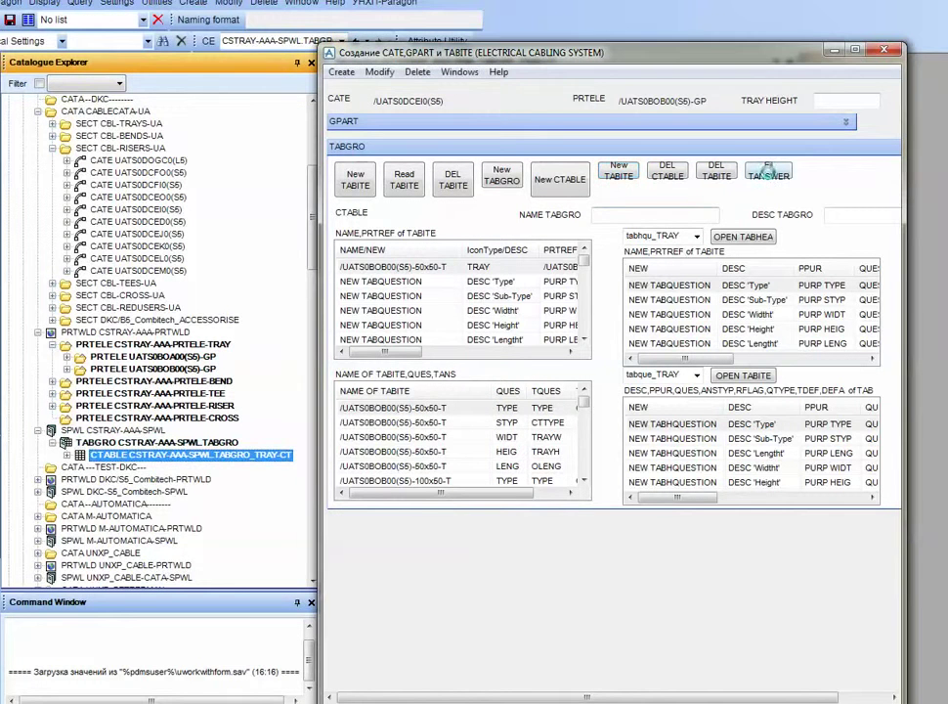
right_click(251, 456)
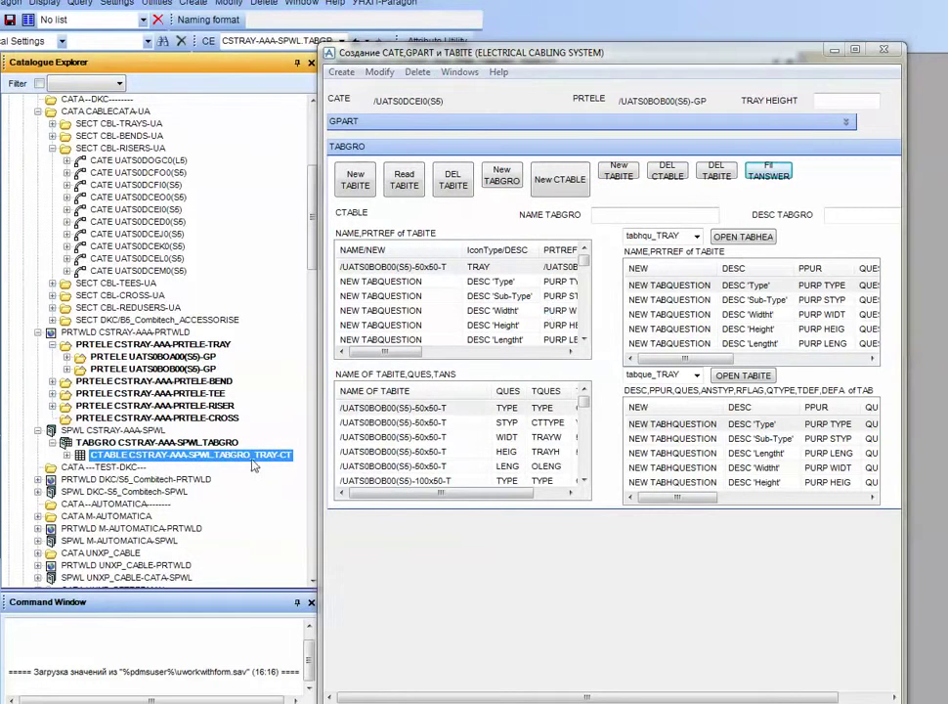
click(267, 463)
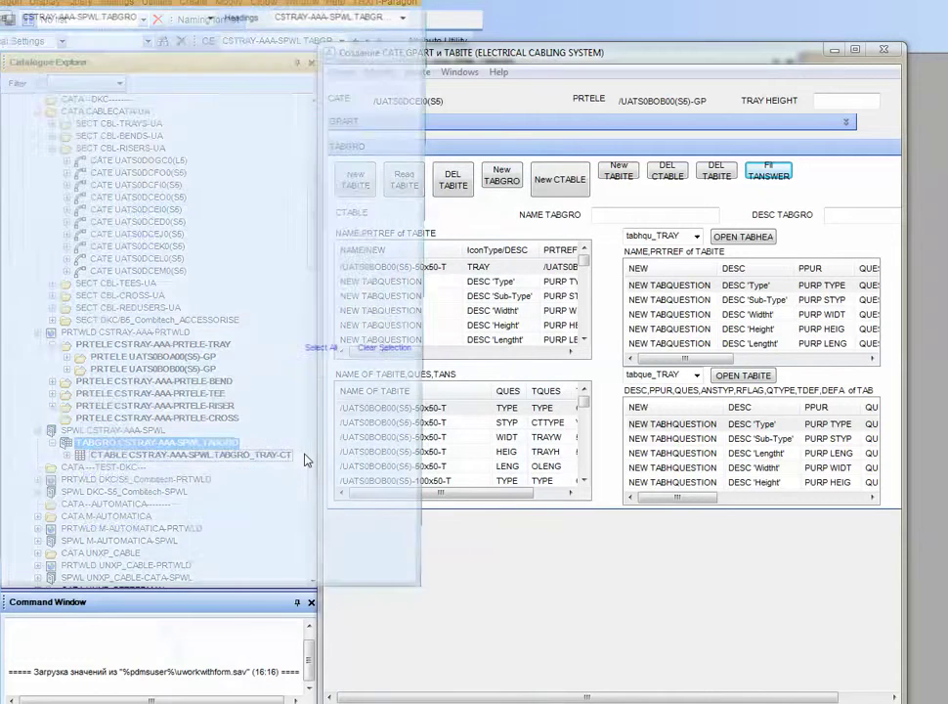
click(290, 161)
scroll(312, 244, down, 7)
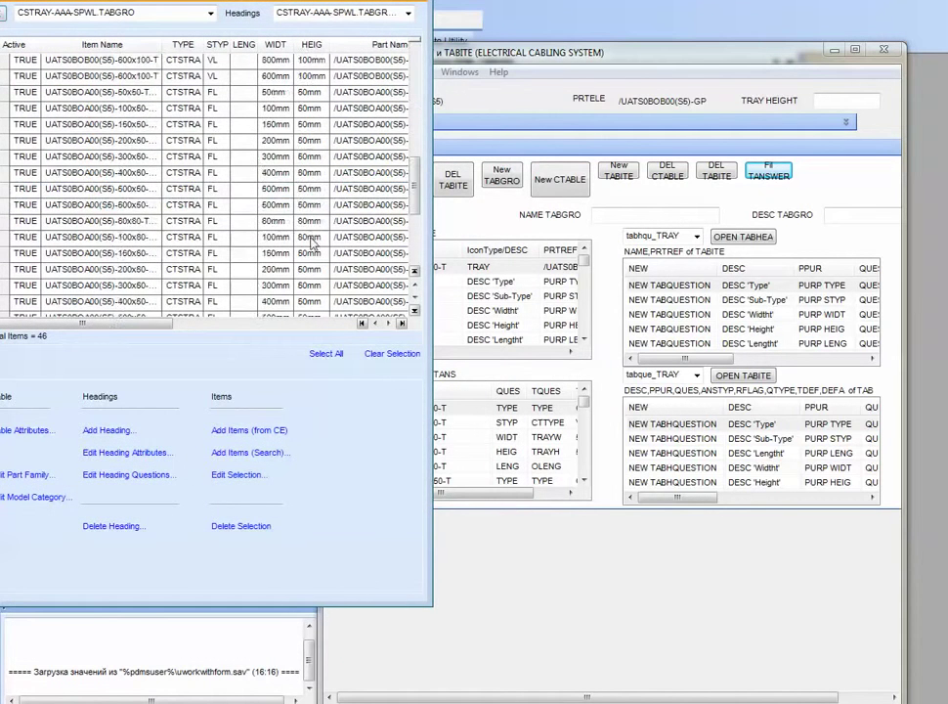
scroll(313, 252, up, 7)
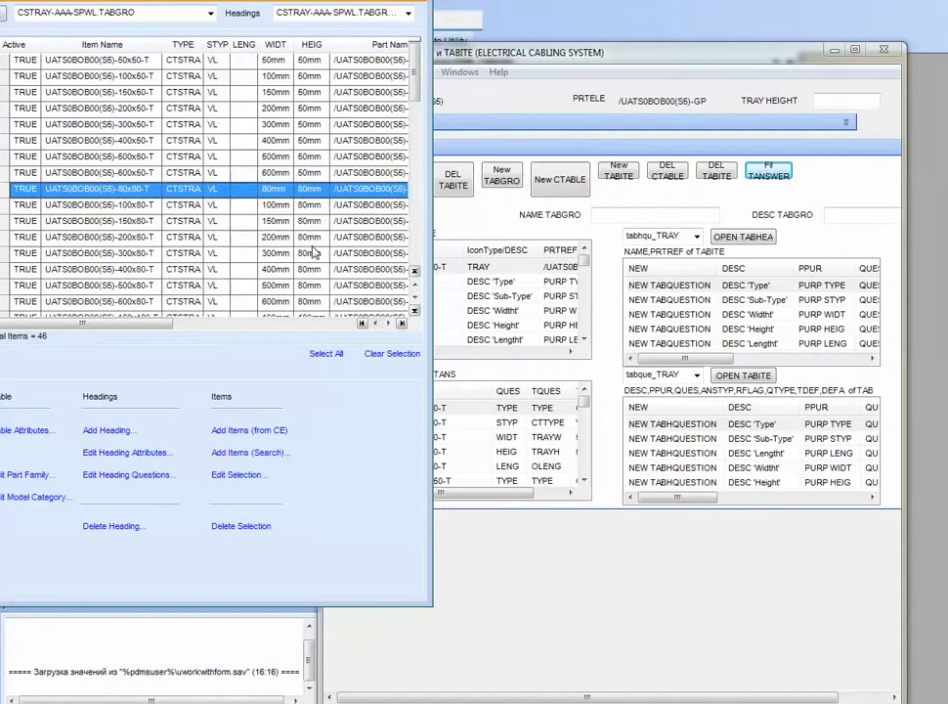
click(409, 2)
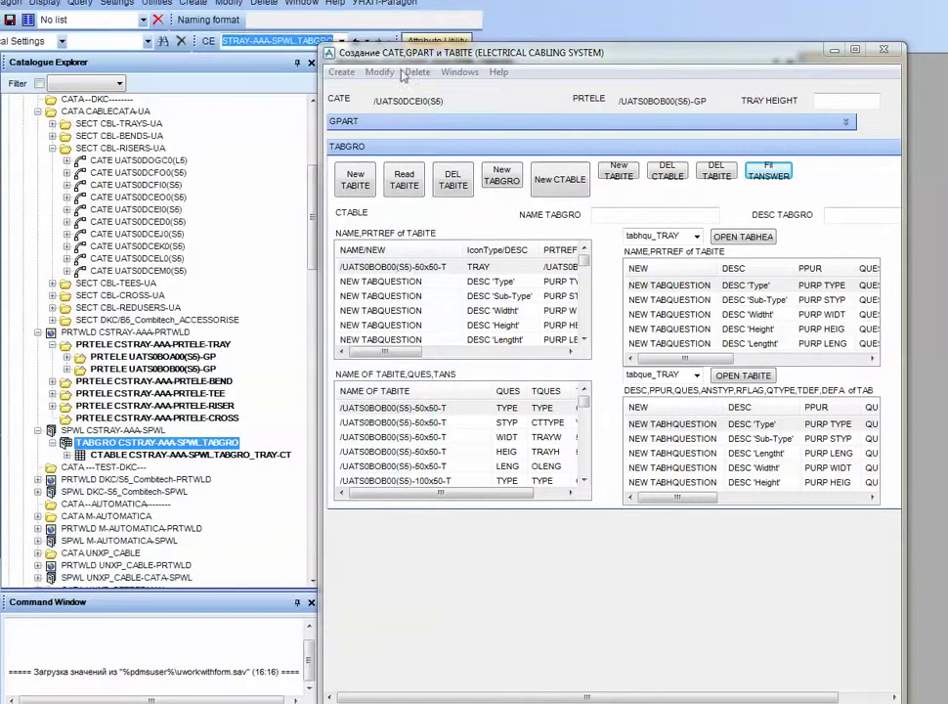
double_click(195, 345)
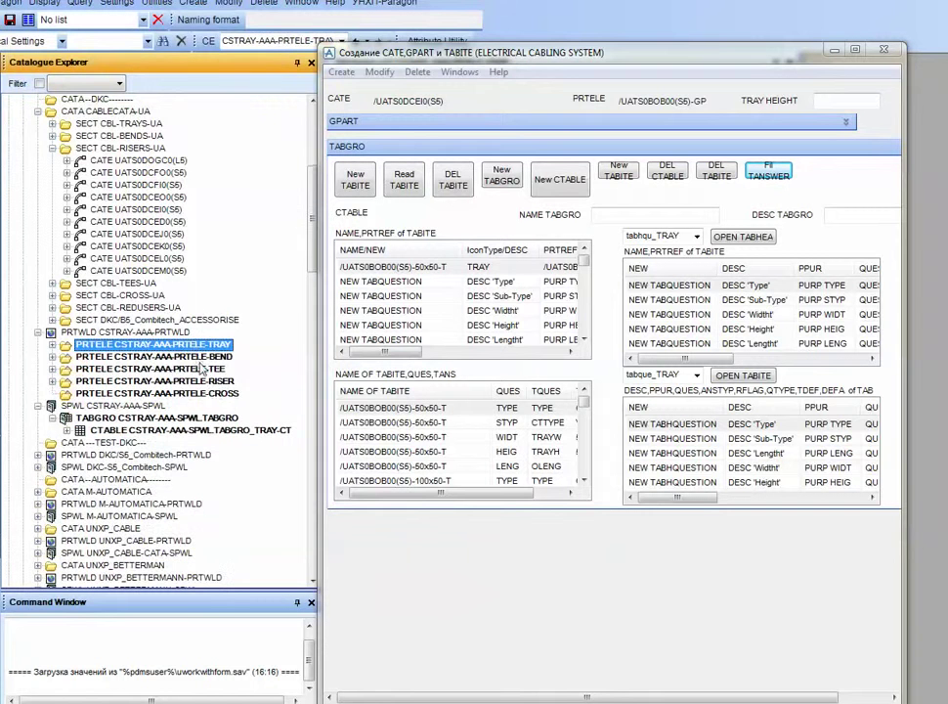
- Generate the TABITE definitions for bend part UATS0CCCA0(S5)-GP using the tabhqu_BEND and tabque_BEND question sets
click(195, 358)
double_click(200, 359)
click(194, 371)
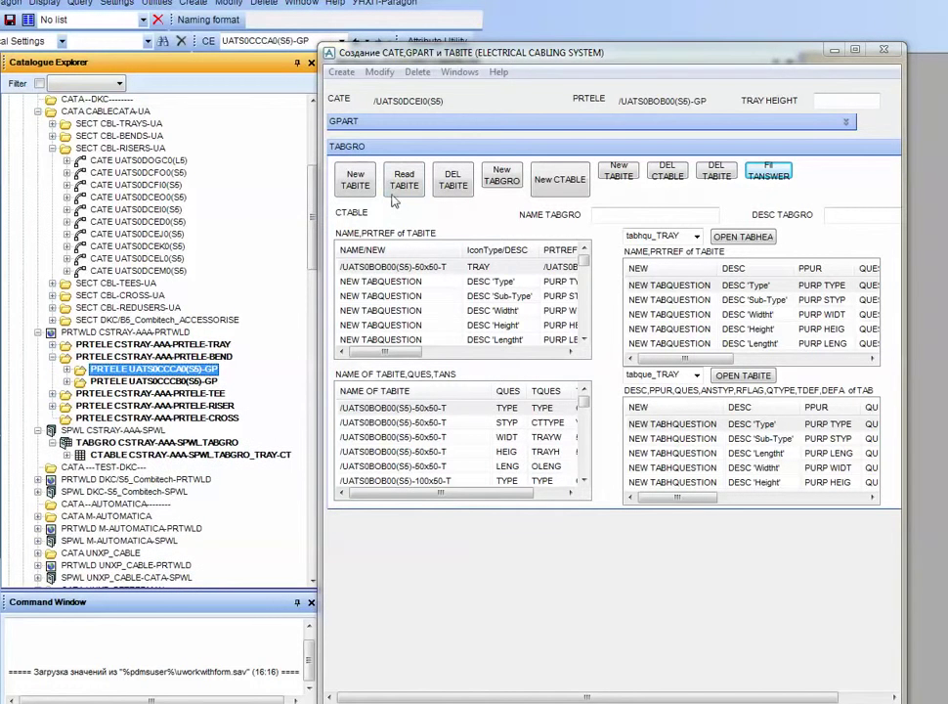
click(355, 177)
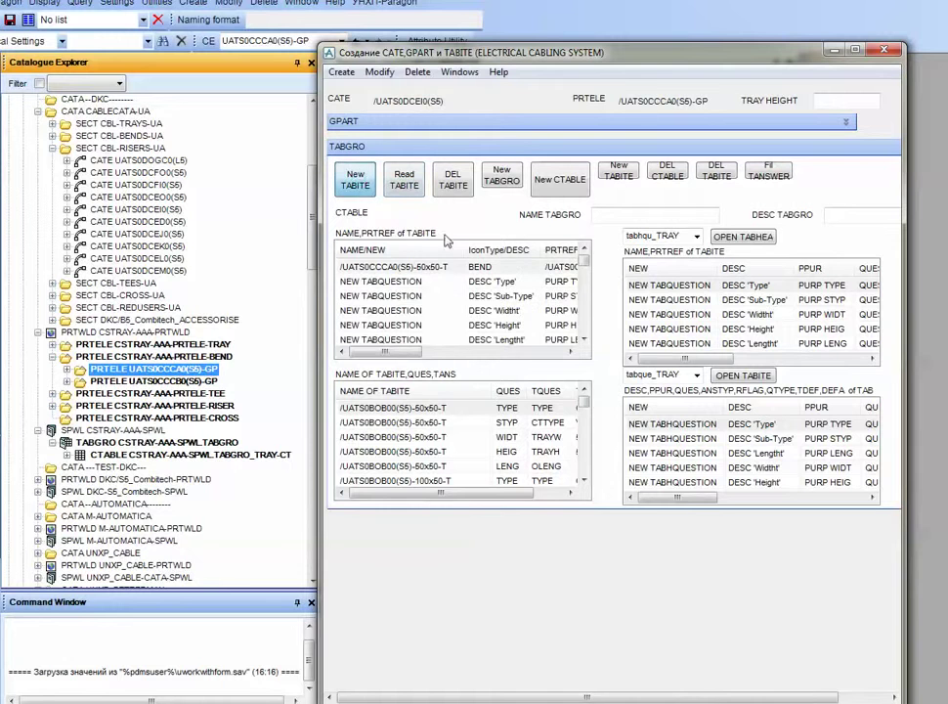
click(695, 237)
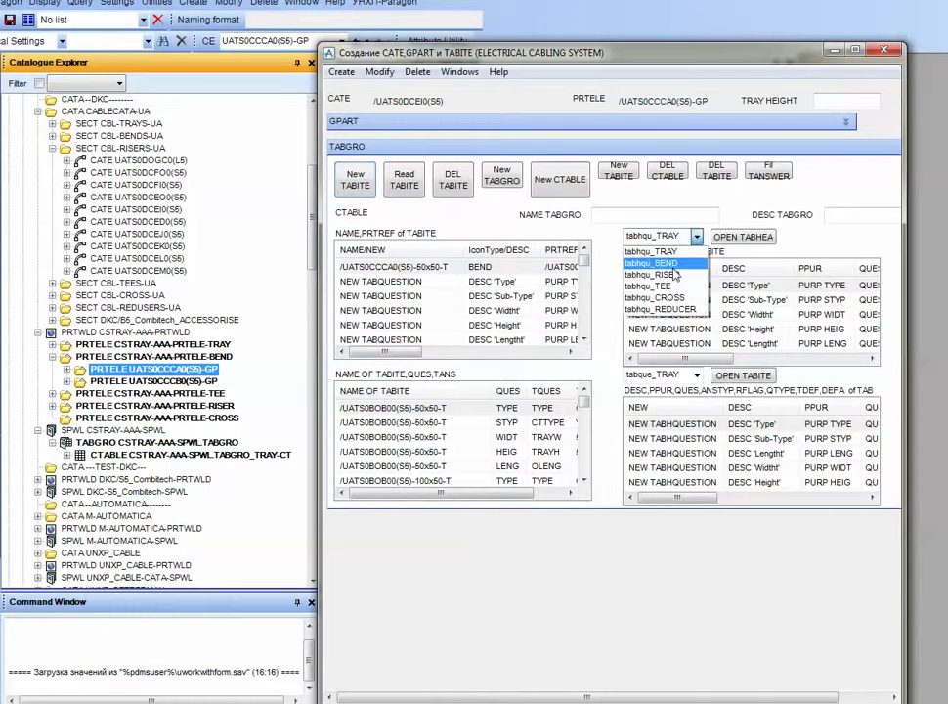
click(650, 263)
click(696, 375)
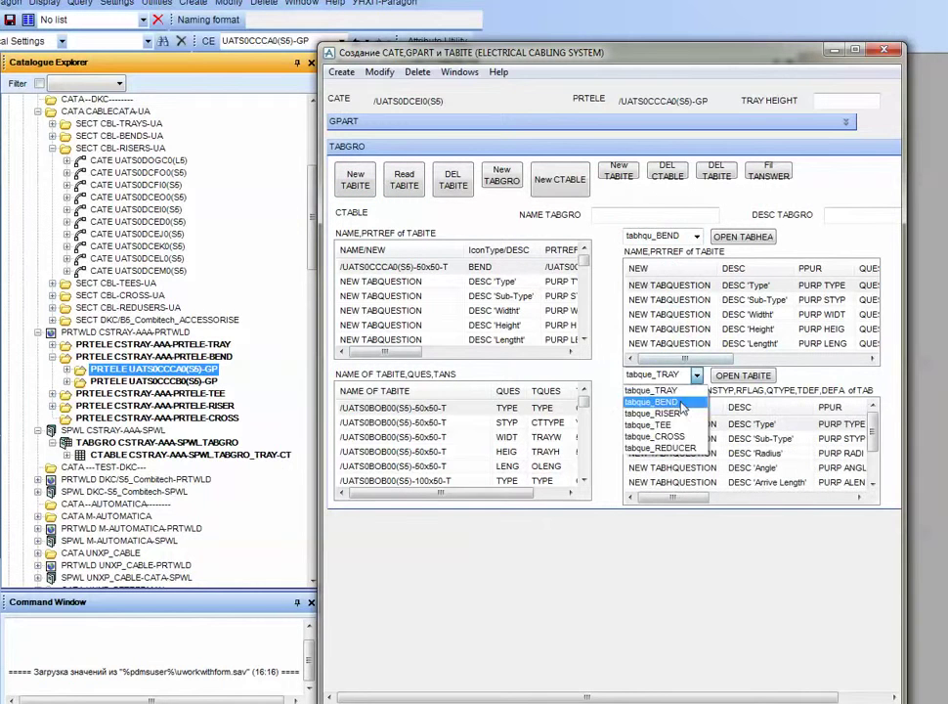
click(651, 401)
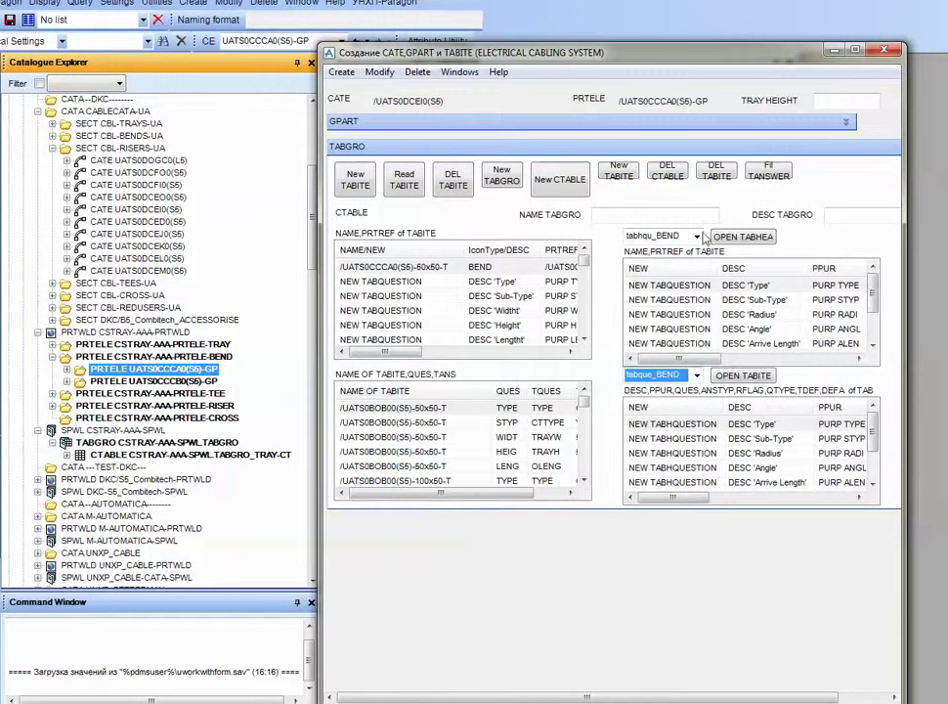
click(362, 179)
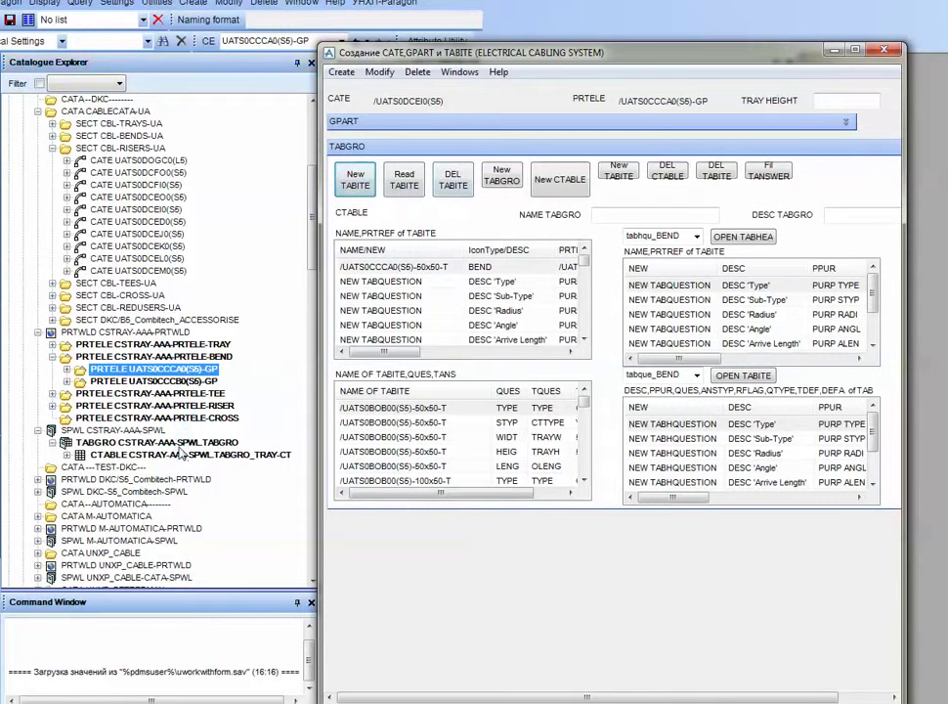
- Create a bend CTABLE in CSTRAY-AAA-SPWL.TABGRO and create the UATS0CCCA0(S5) TABITEs in it
click(208, 444)
click(580, 177)
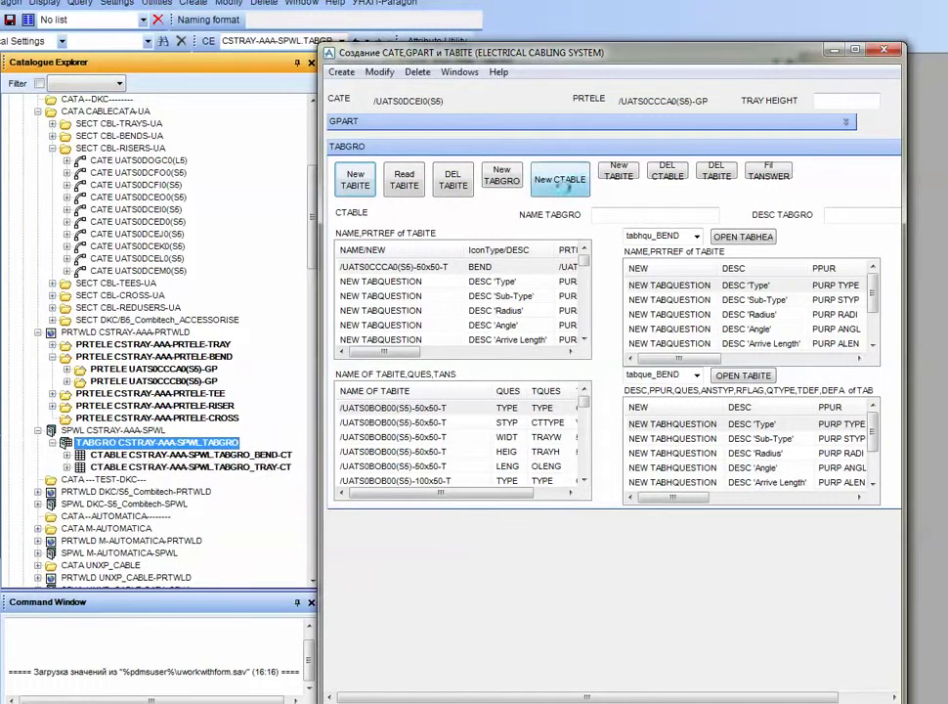
double_click(271, 458)
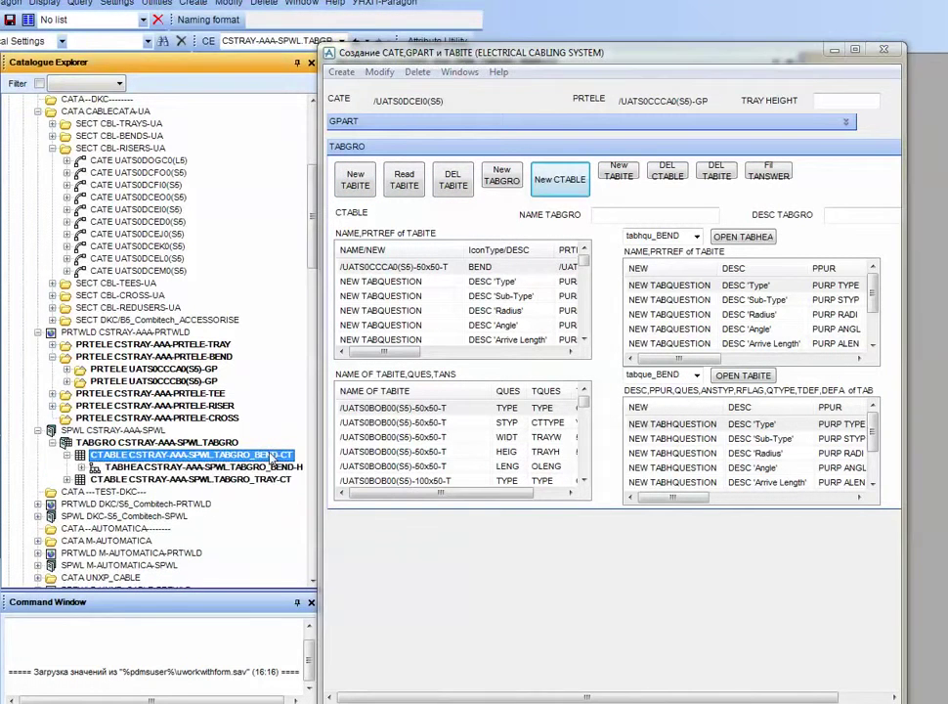
double_click(271, 458)
click(608, 174)
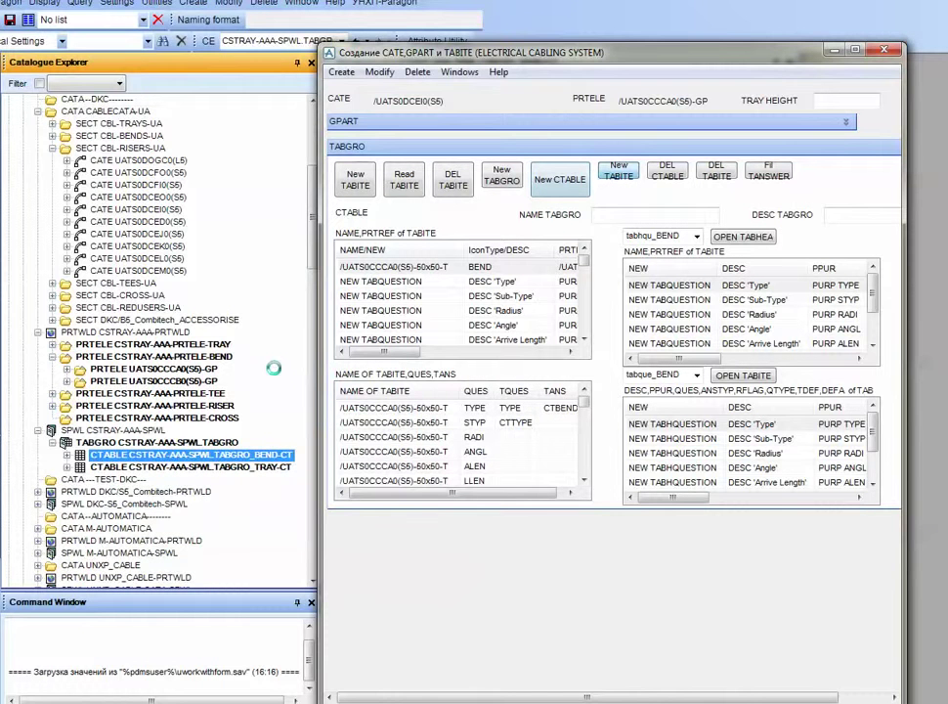
click(221, 455)
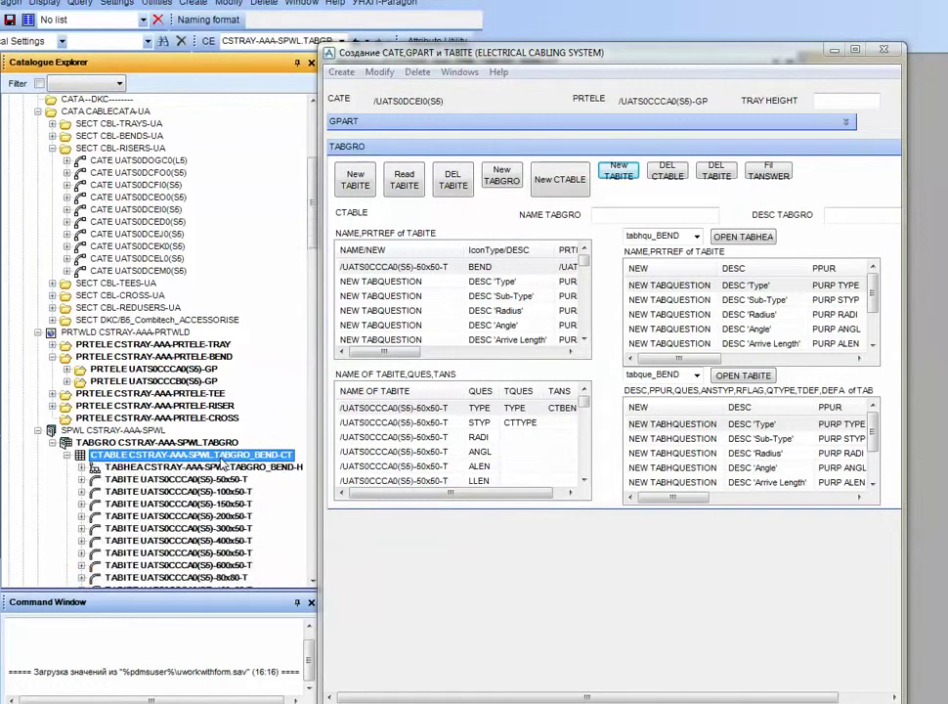
- Generate the UATS0CCCB0(S5)-GP TABITEs into CTABLE CSTRAY-AAA-SPWL.TABGRO_BEND-CT and fill in the table's answers
click(186, 381)
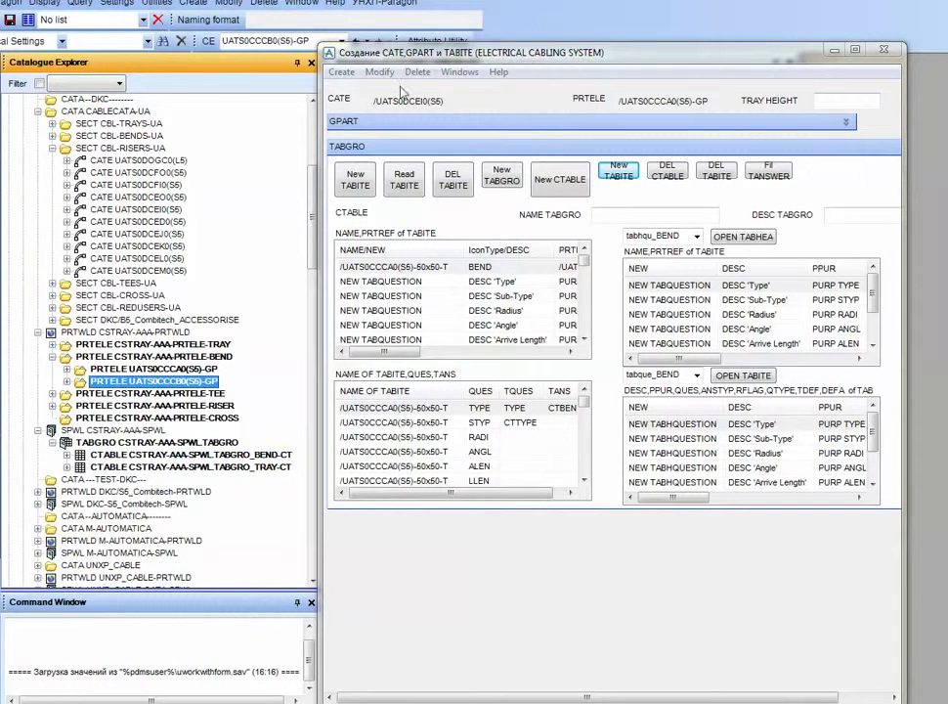
click(390, 186)
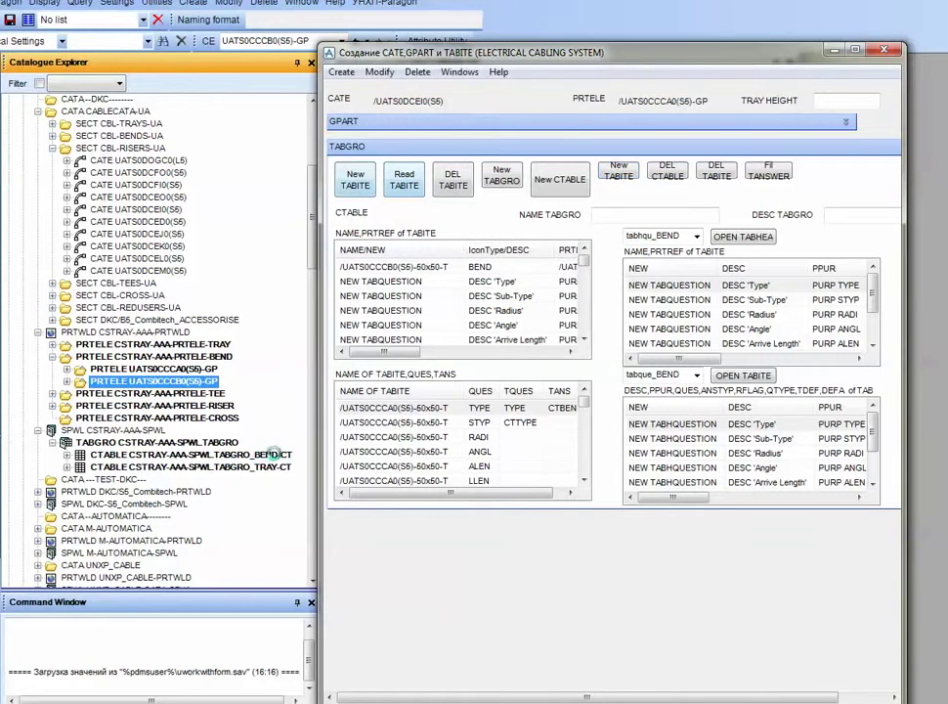
click(225, 455)
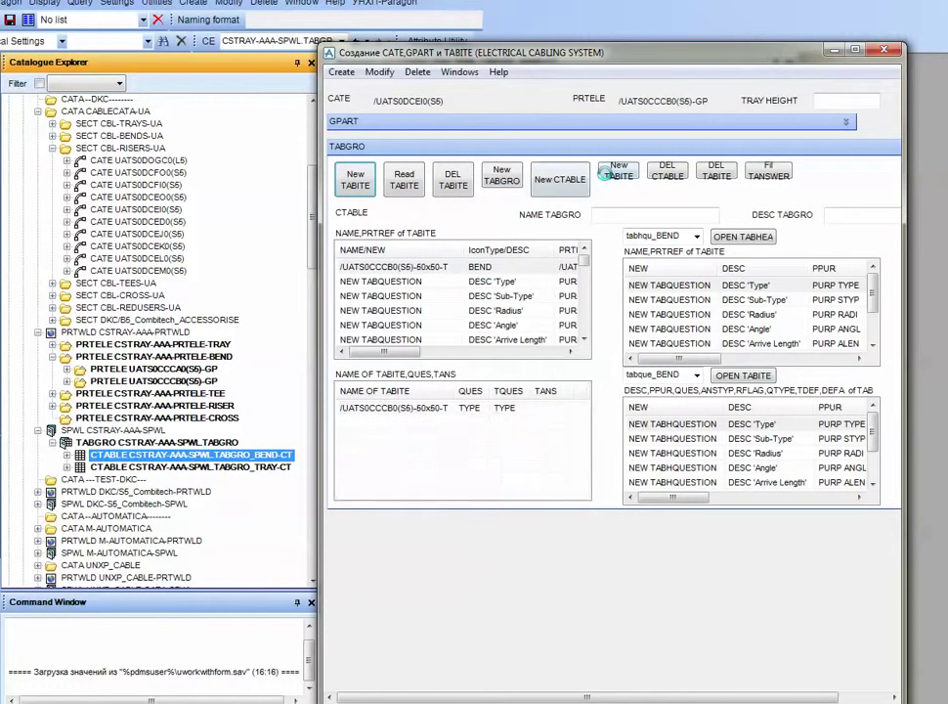
click(760, 173)
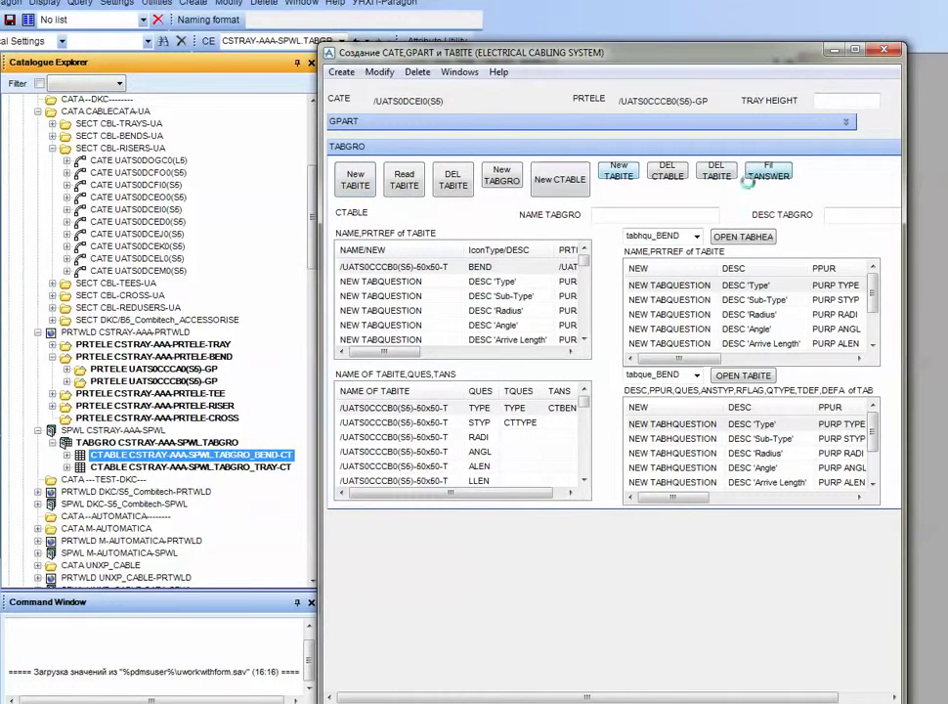
- Generate the TABITE definitions for tee part UATS0ECGF0(S5)-GP using the tabhqu_TEE and tabque_TEE question sets
click(213, 359)
click(226, 392)
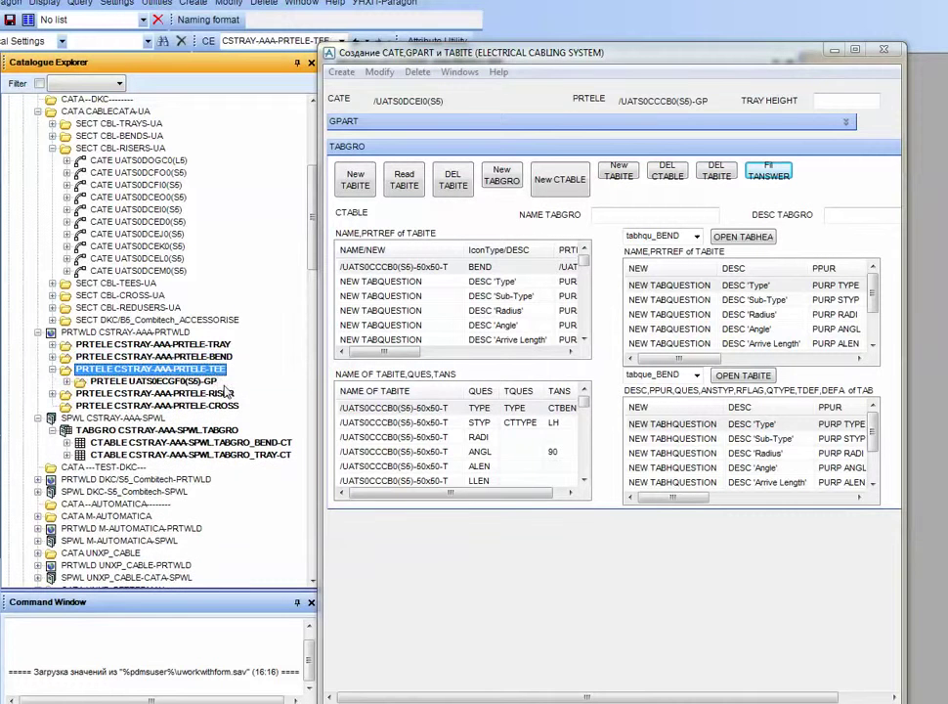
click(696, 236)
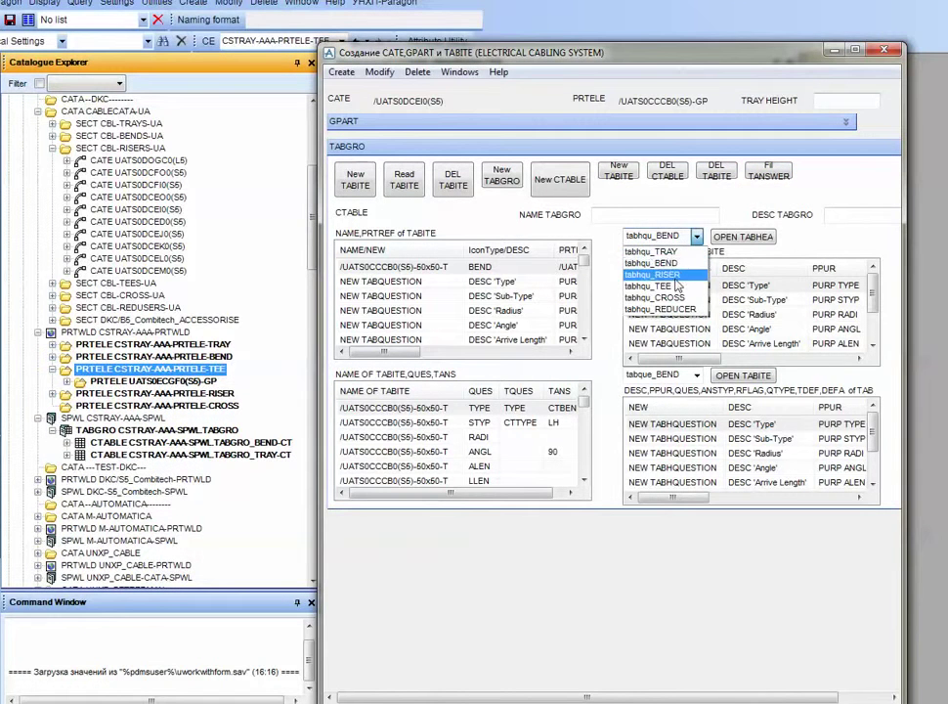
click(665, 279)
click(696, 375)
click(664, 424)
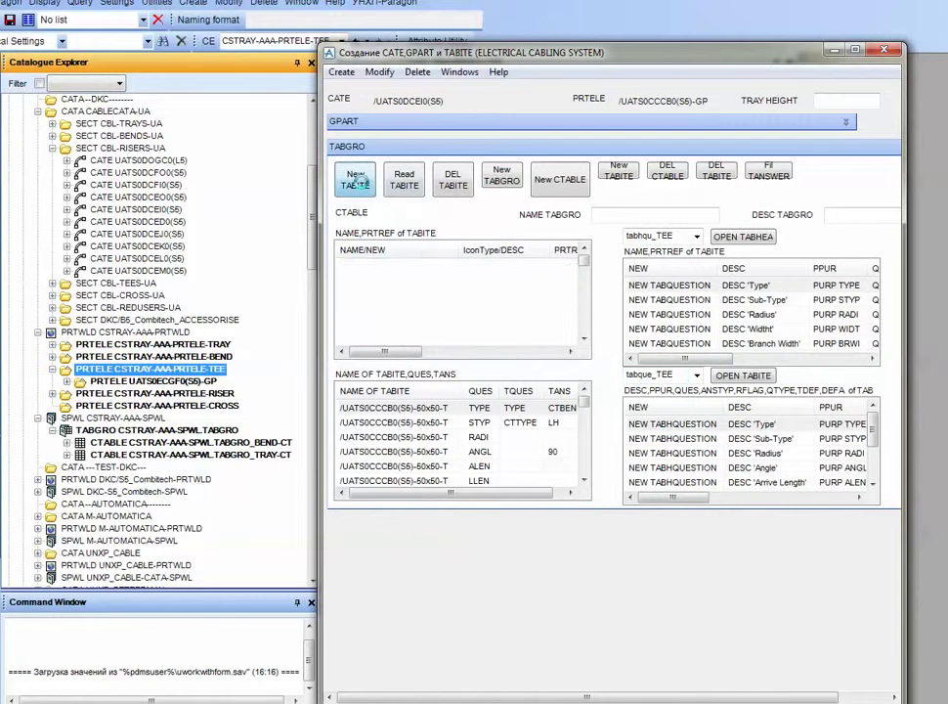
click(367, 185)
click(185, 380)
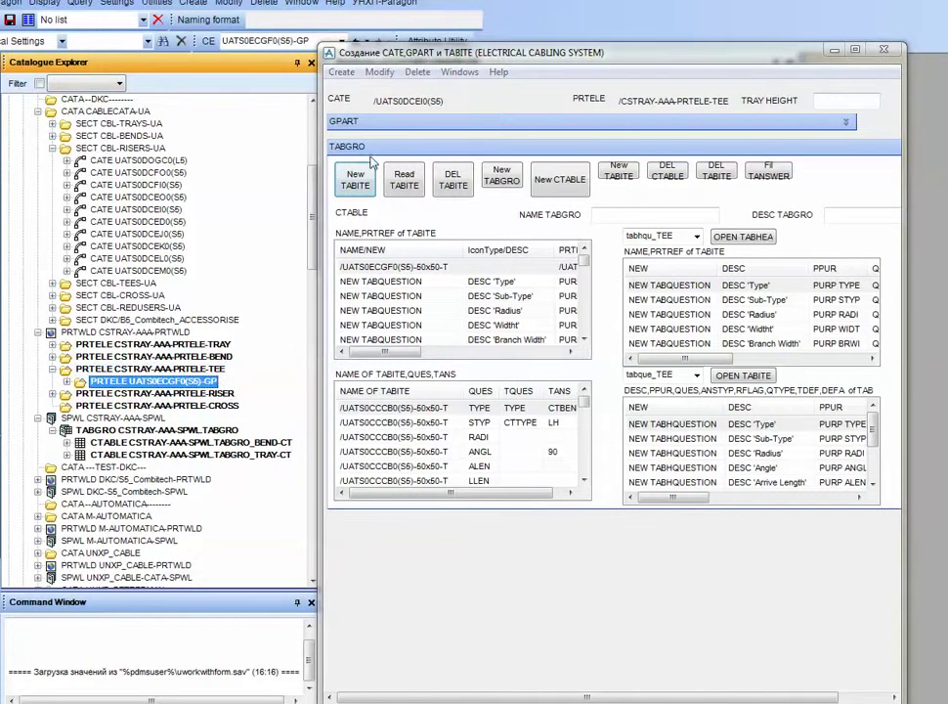
click(354, 180)
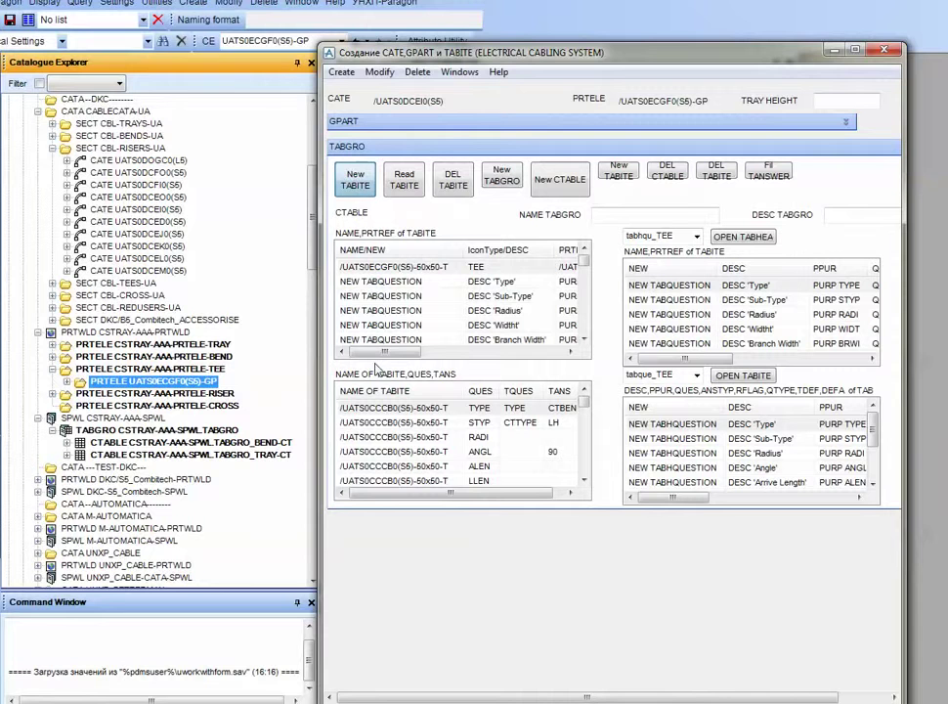
- Create a tee CTABLE in CSTRAY-AAA-SPWL.TABGRO and create the UATS0ECGF0(S5) TABITEs in it
click(174, 430)
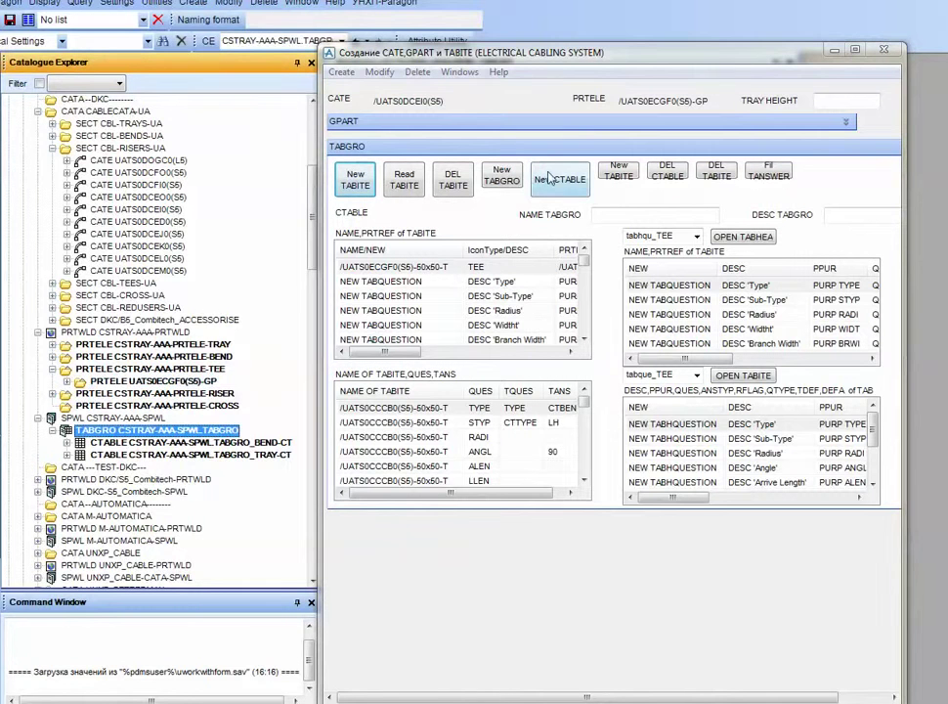
click(551, 178)
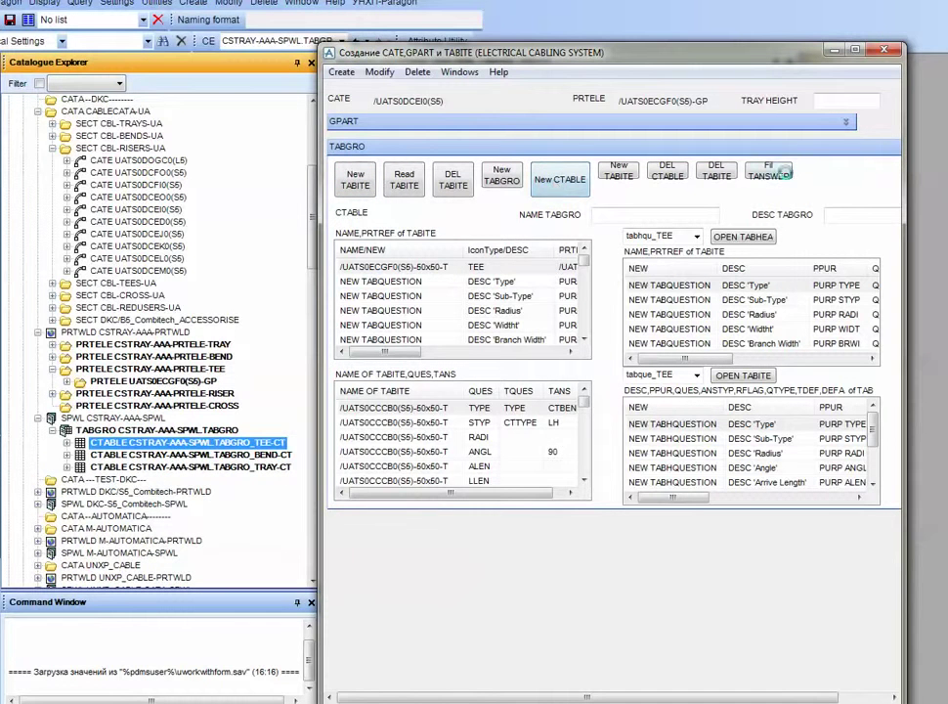
click(283, 446)
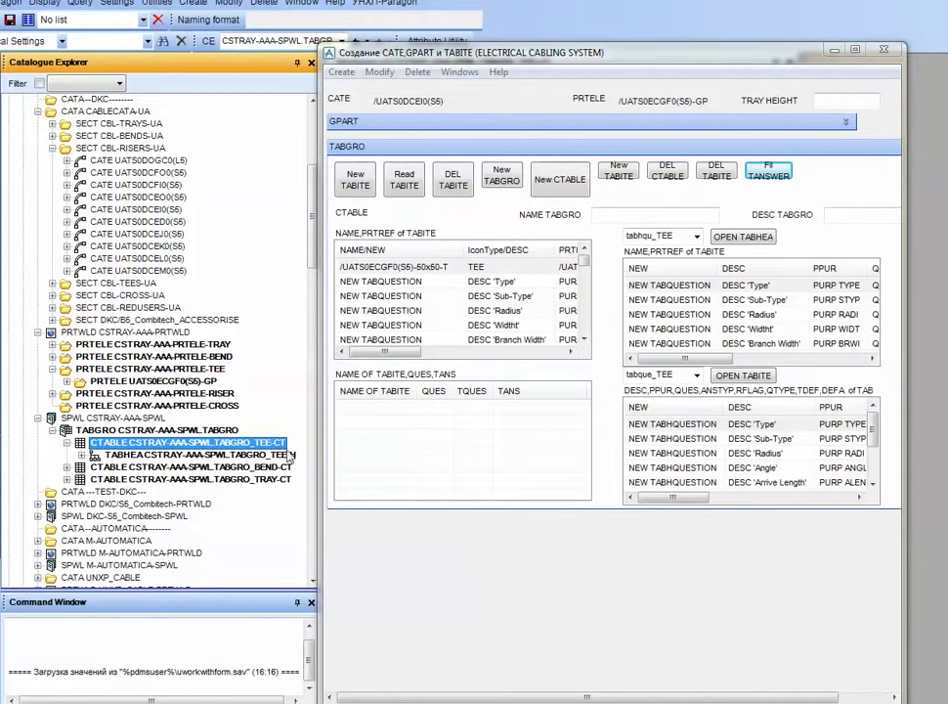
click(622, 176)
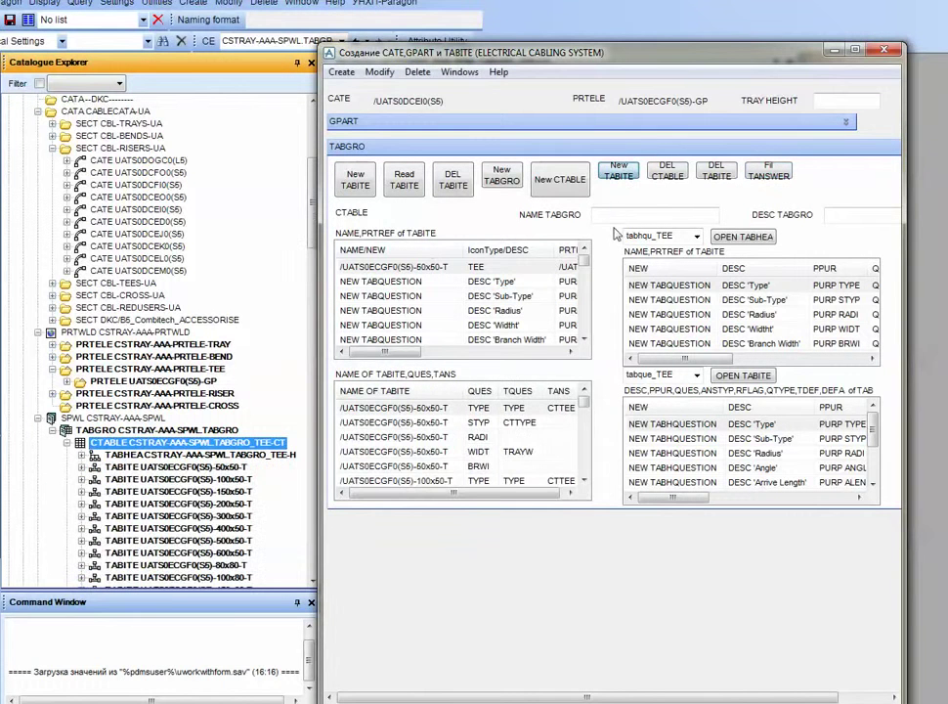
- Fill in the TABITE answers of CTABLE CSTRAY-AAA-SPWL.TABGRO_TEE-CT, and check the RADI, WIDT and BRWI values in the table
click(782, 171)
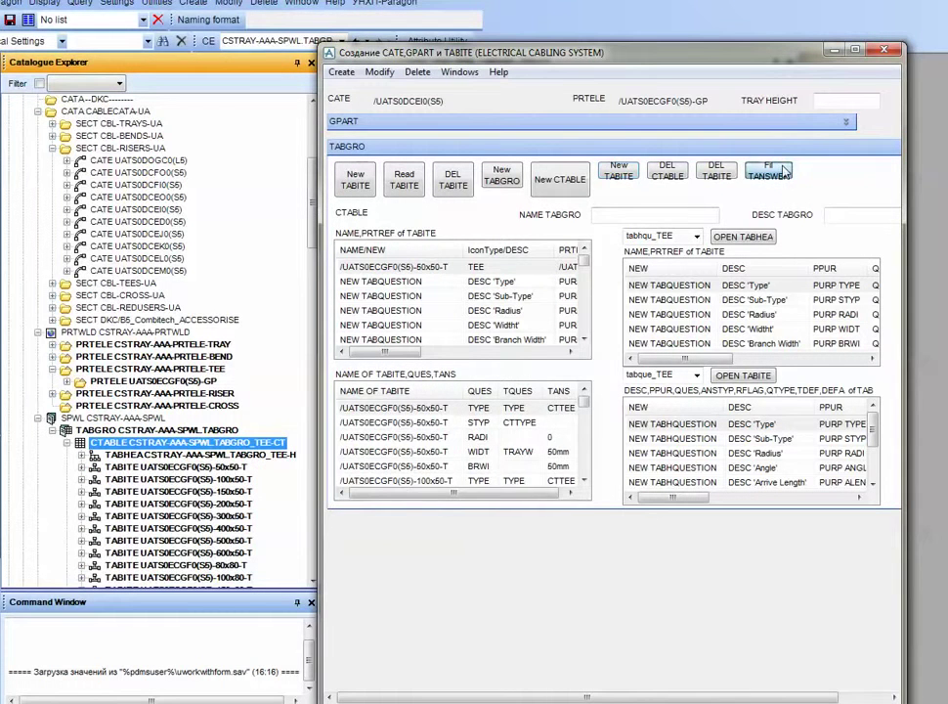
right_click(255, 443)
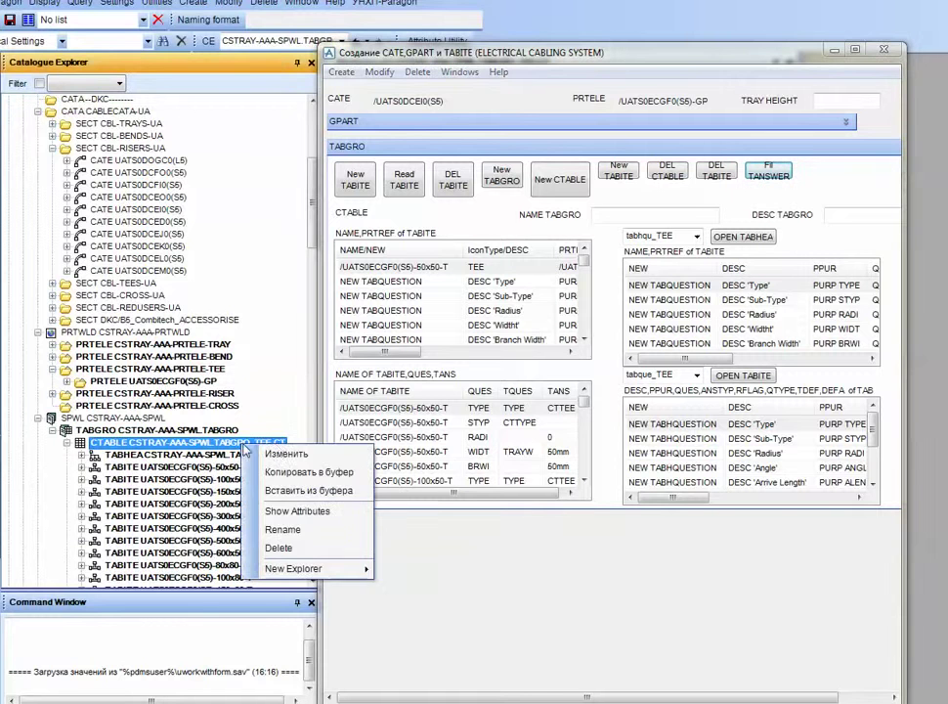
click(281, 450)
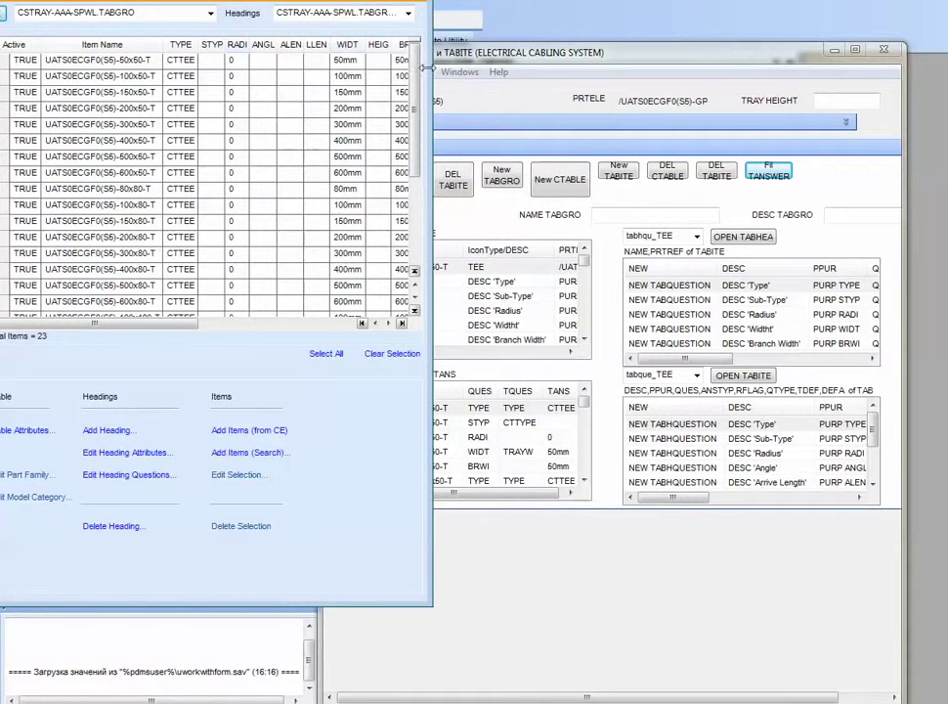
drag(432, 72, 552, 72)
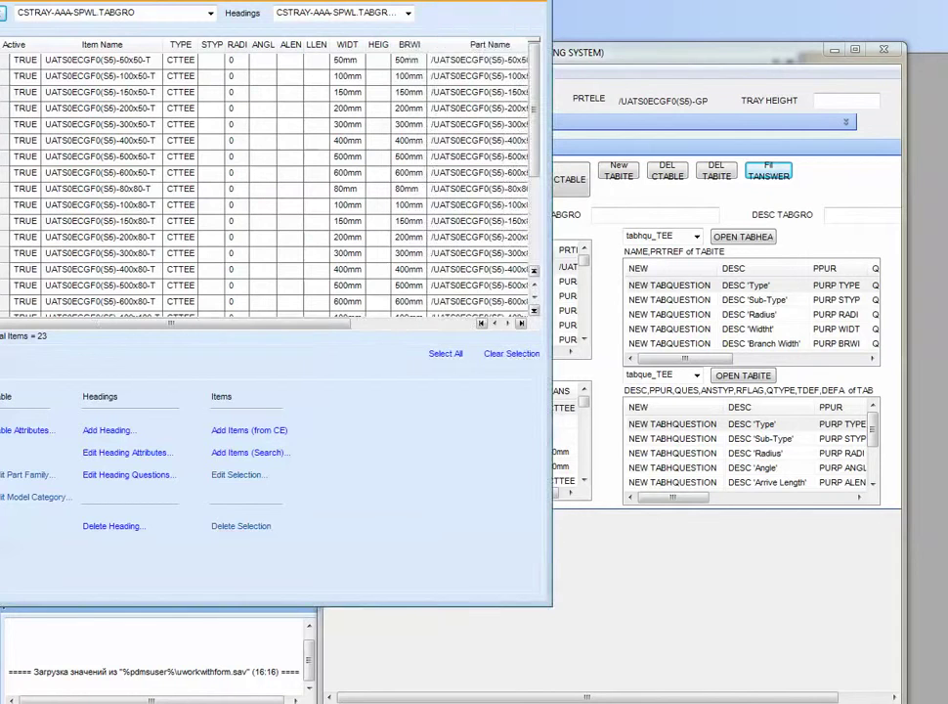
click(528, 1)
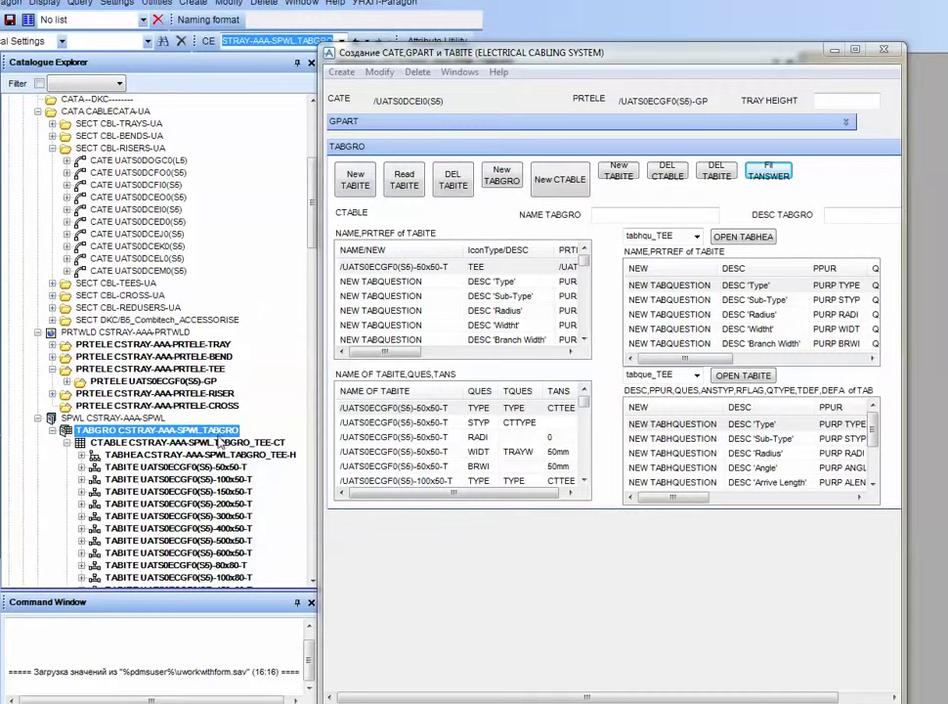
double_click(217, 443)
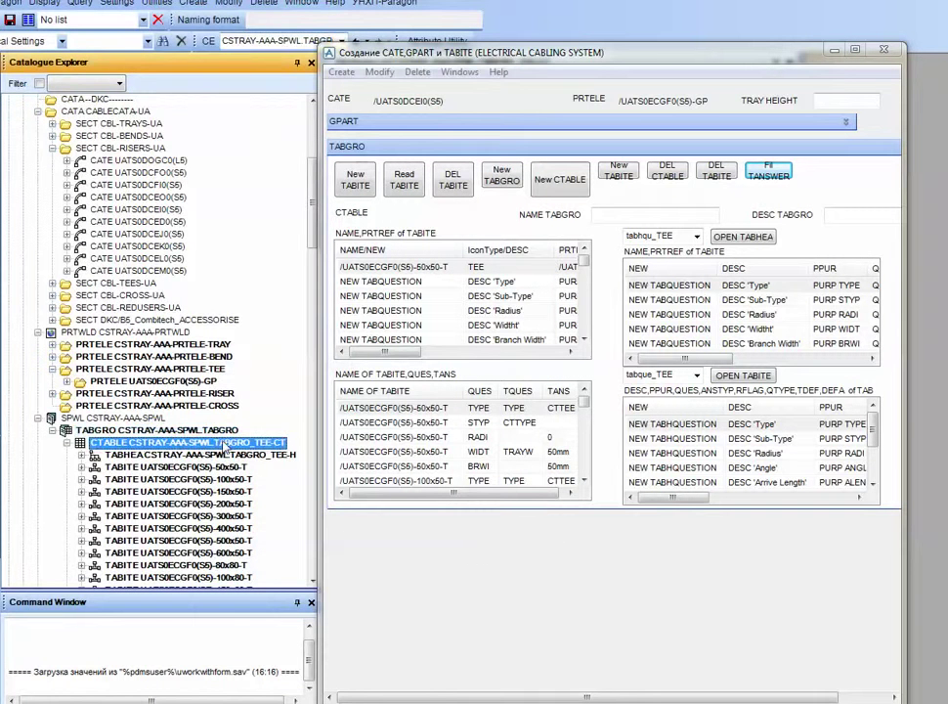
- Generate the TABITE definitions for riser part UATS0DCEI0(S5)-GP using the tabhqu_RISER and tabque_RISER question sets
double_click(217, 381)
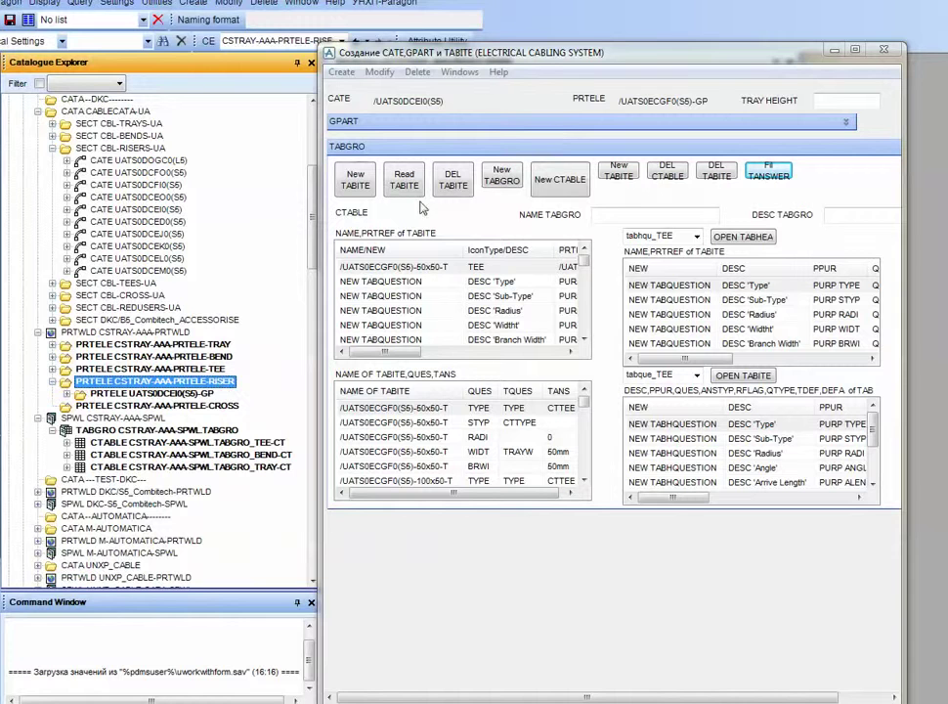
double_click(201, 392)
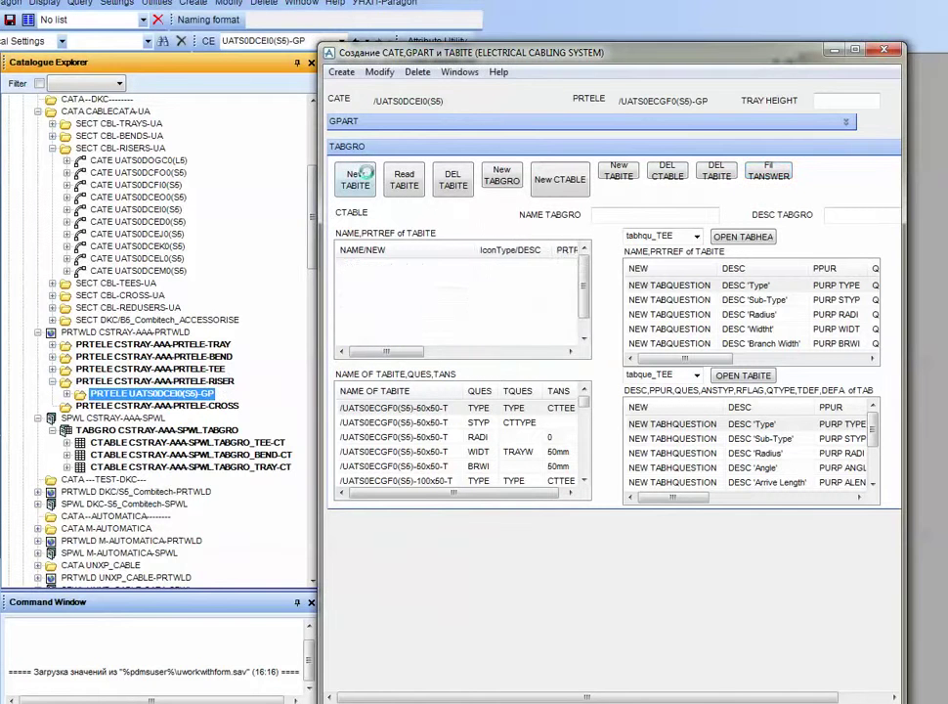
click(176, 430)
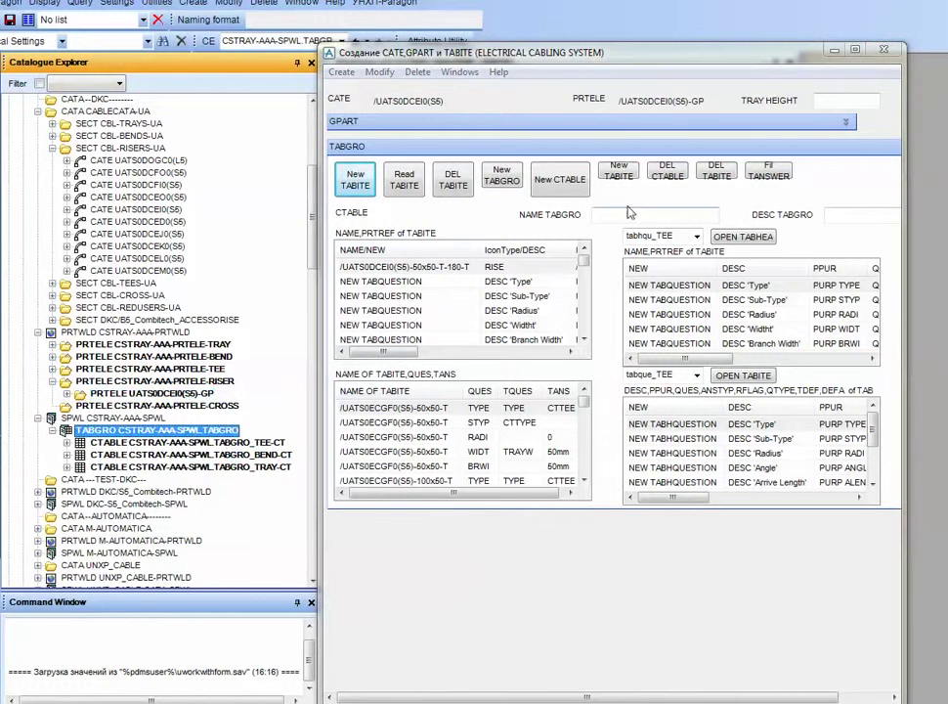
click(674, 235)
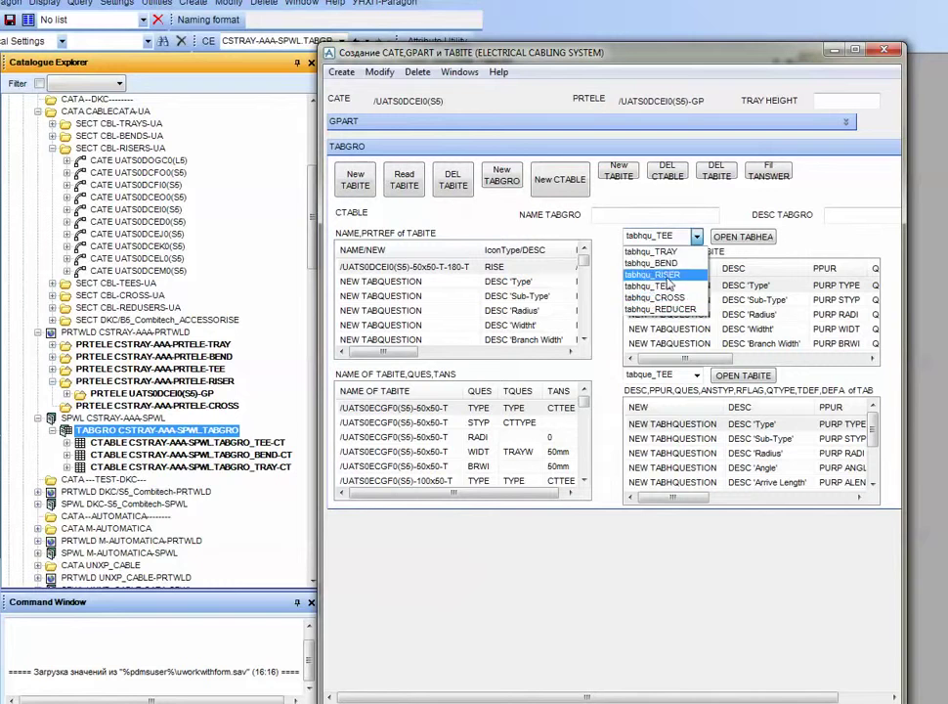
click(657, 271)
click(690, 378)
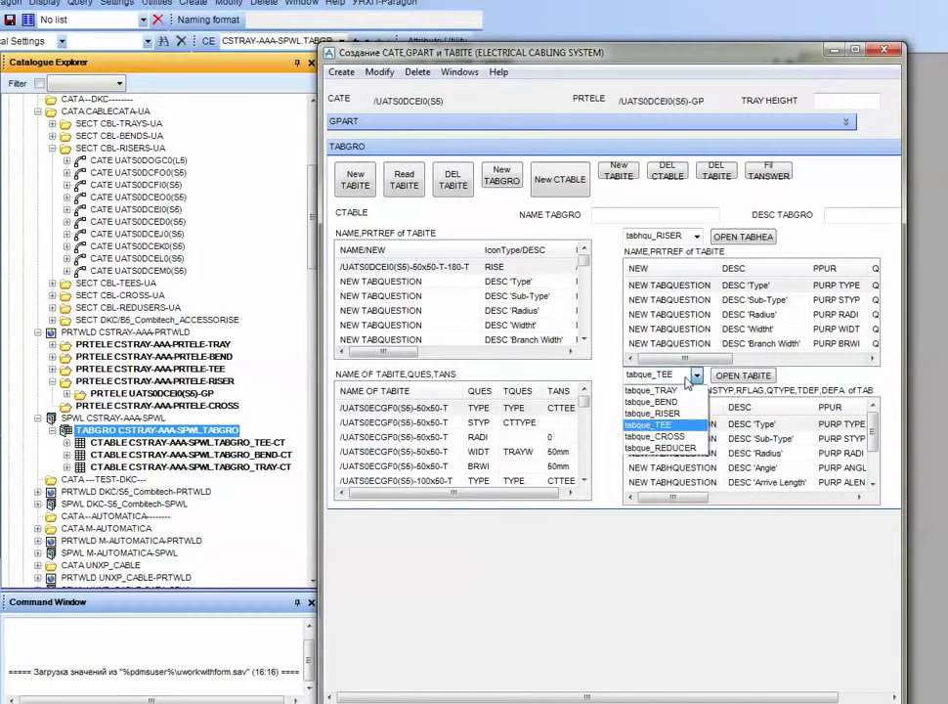
click(653, 413)
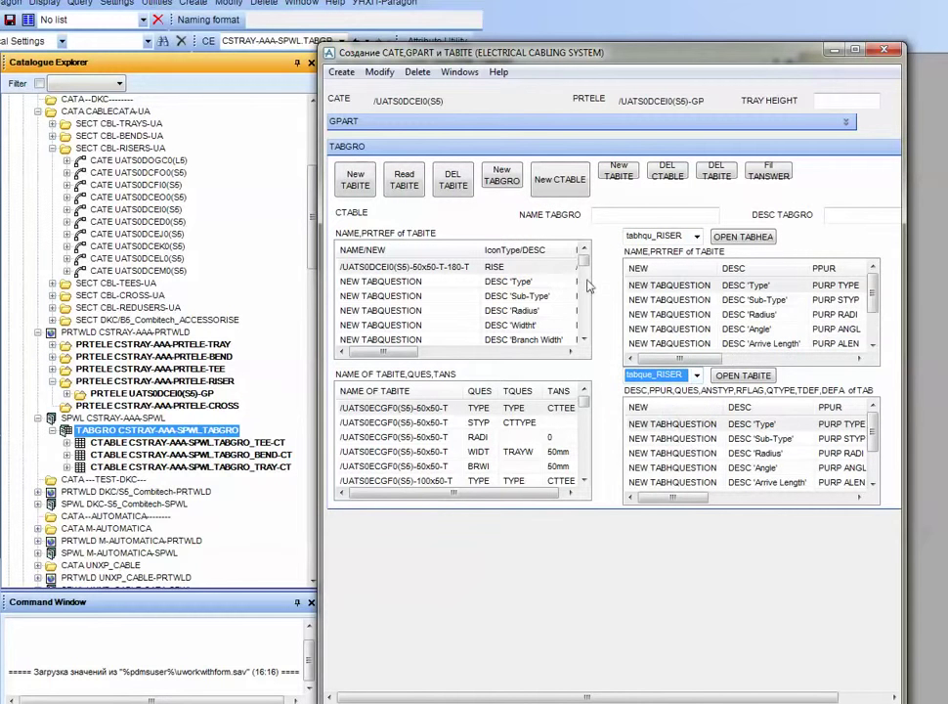
click(357, 180)
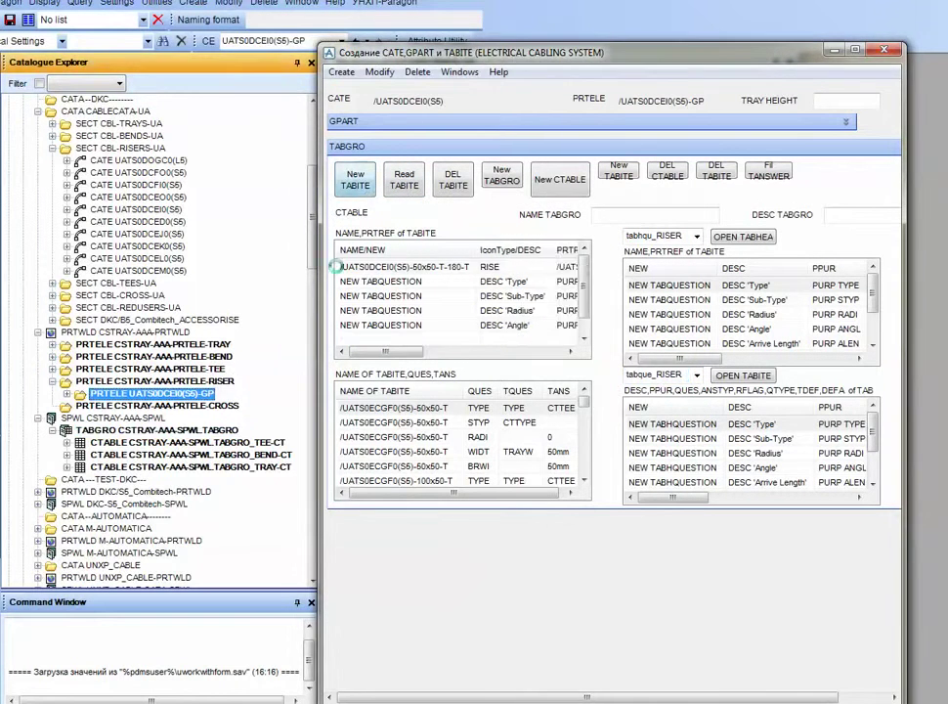
- Create a riser CTABLE in CSTRAY-AAA-SPWL.TABGRO and create the UATS0DCEI0(S5) TABITEs in it
click(205, 430)
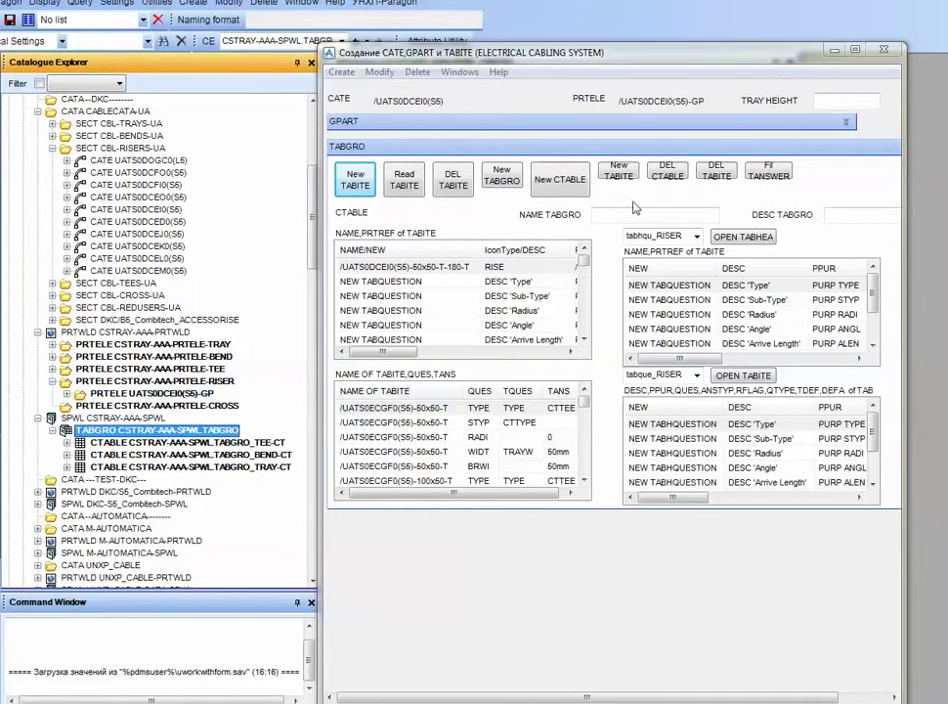
click(617, 174)
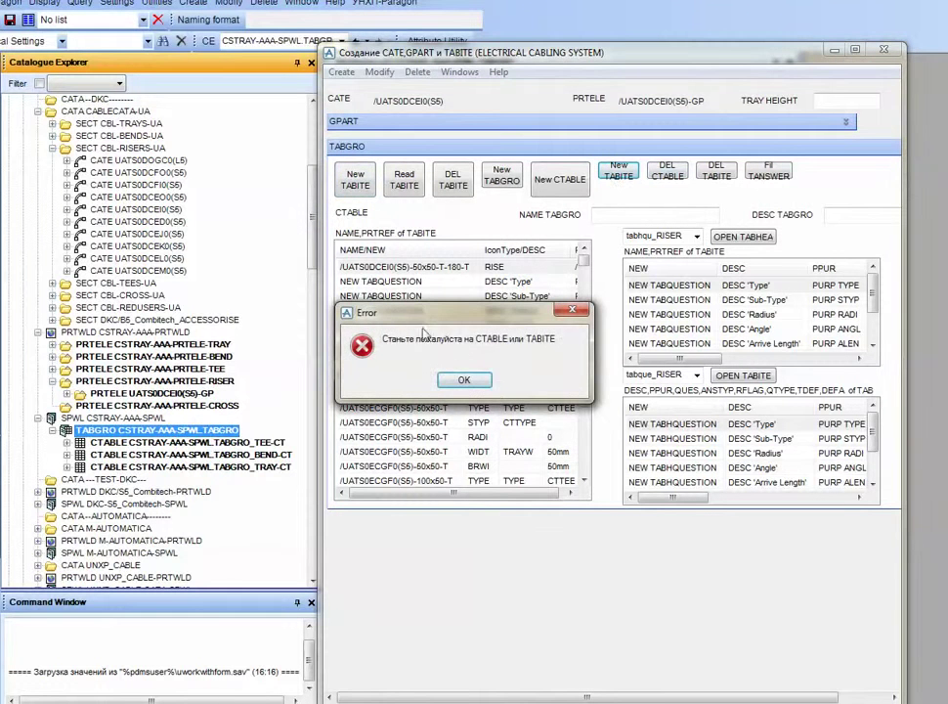
drag(388, 342, 531, 332)
click(463, 380)
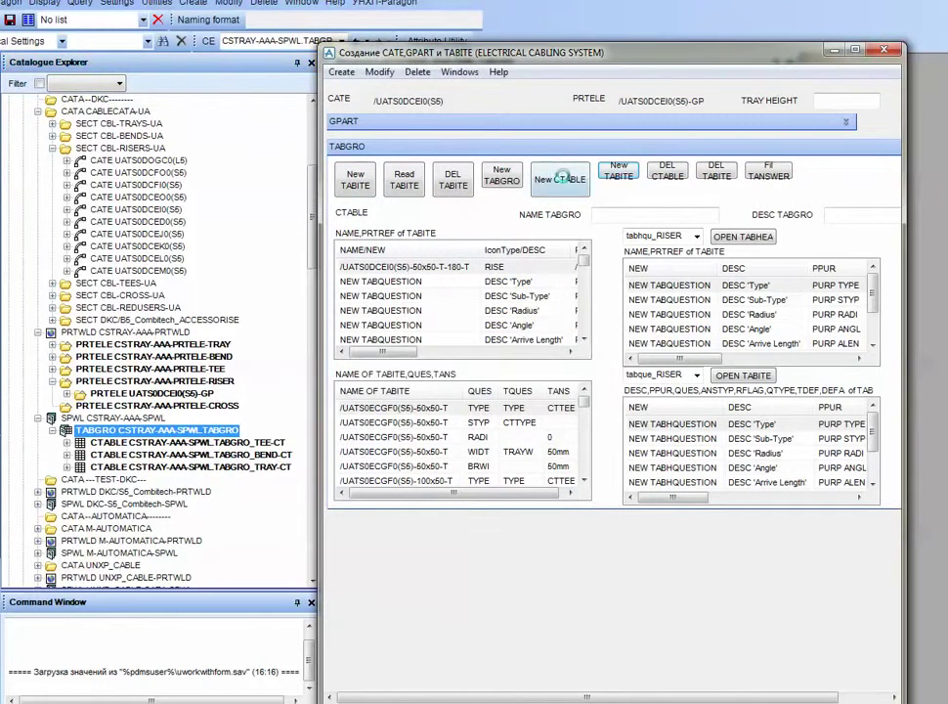
click(559, 179)
click(616, 174)
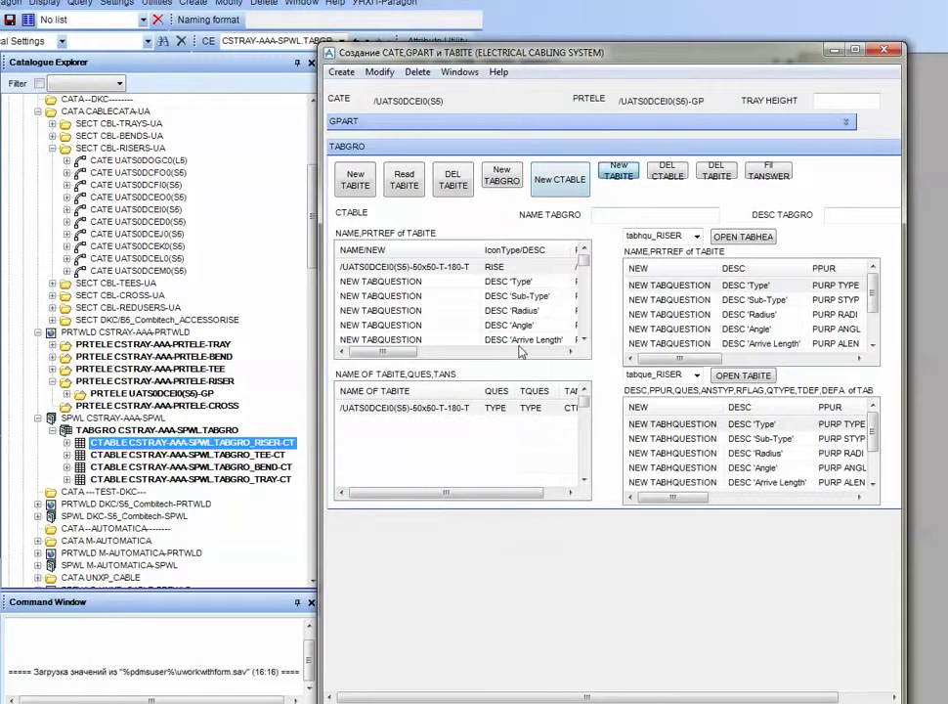
- Fill in the TABITE answers of CTABLE CSTRAY-AAA-SPWL.TABGRO_RISER-CT and check its items in the table
click(771, 173)
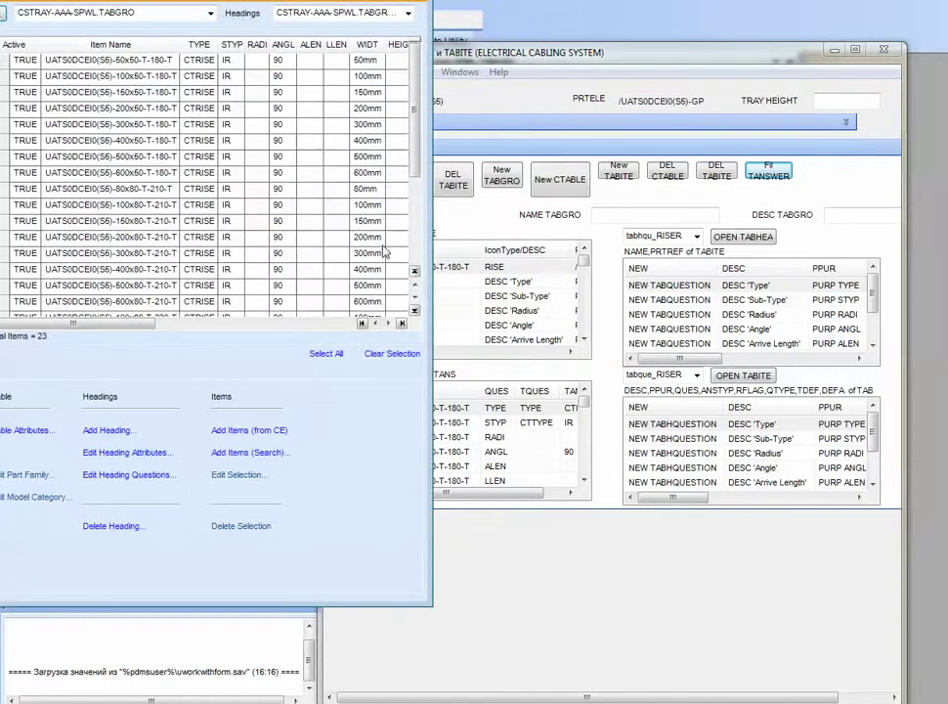
click(571, 100)
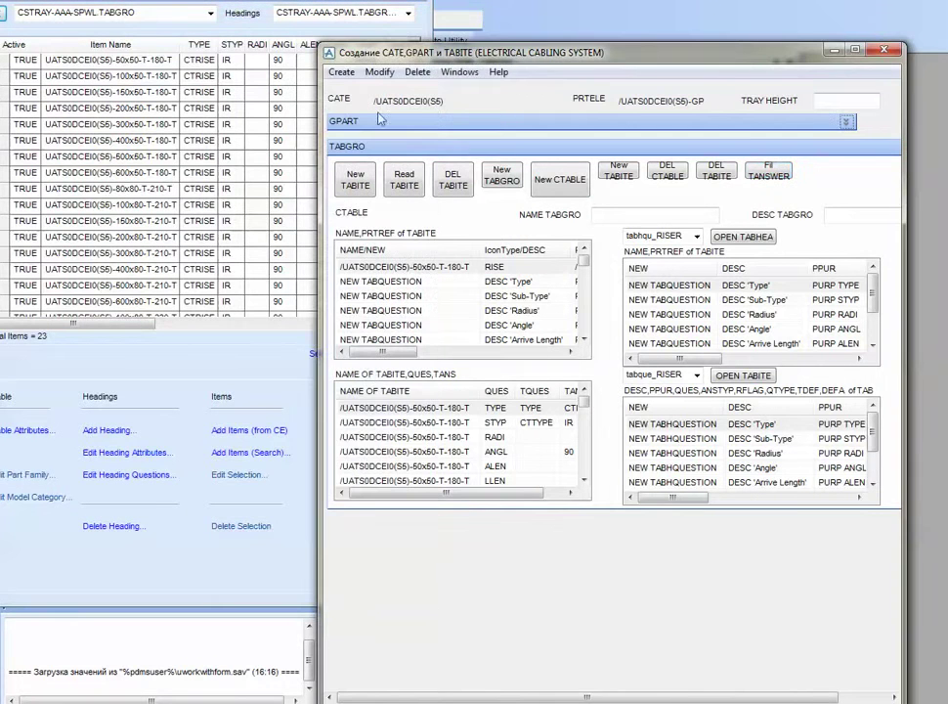
click(408, 16)
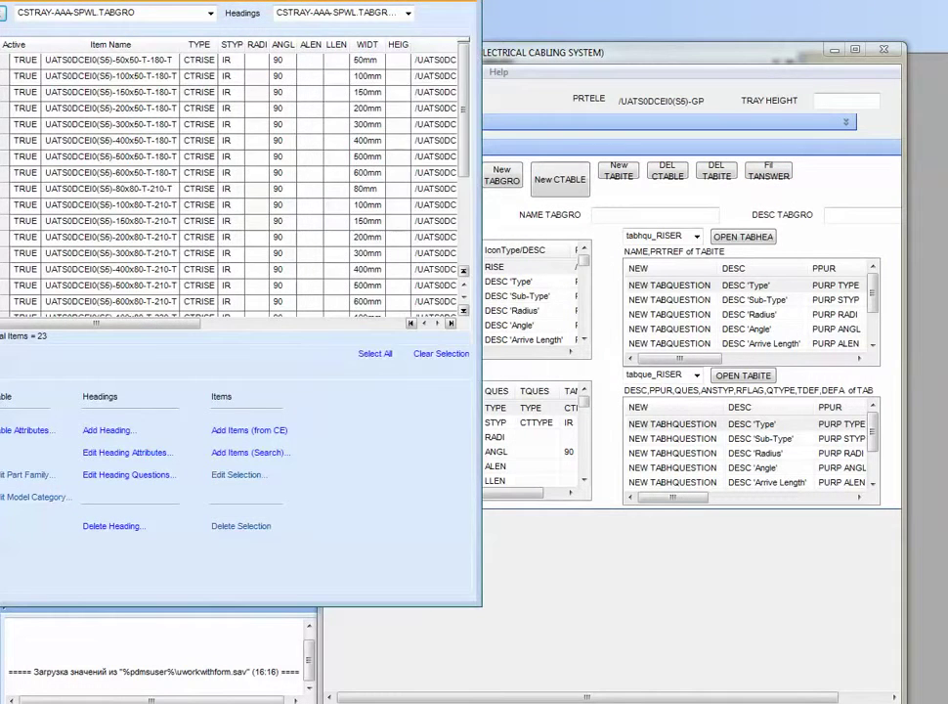
click(459, 1)
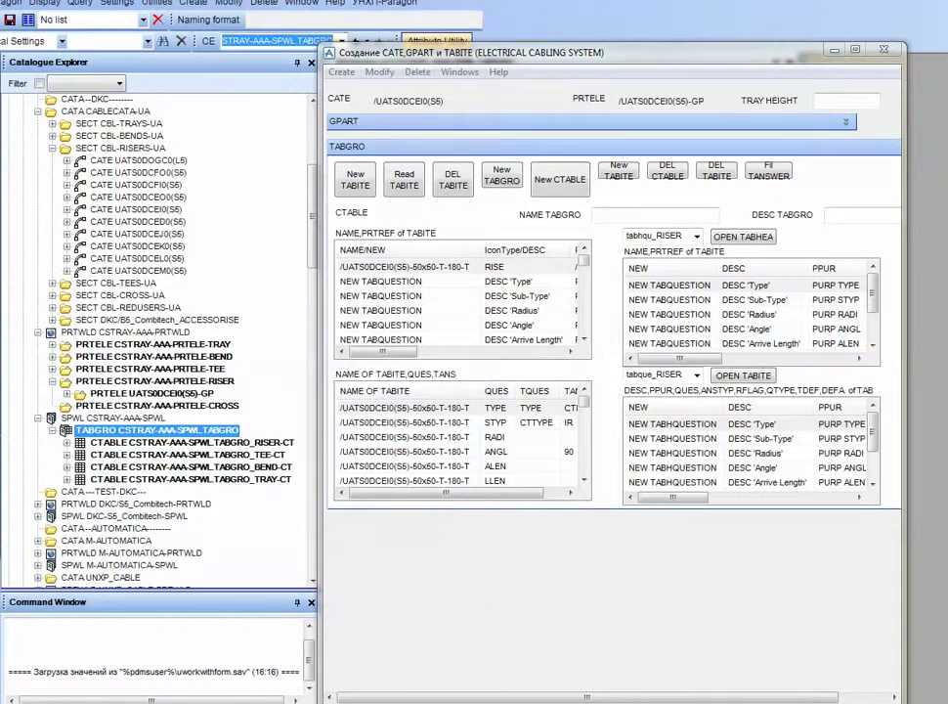
- Save the catalogue work and clear the messages in the Command Window
click(11, 20)
click(433, 380)
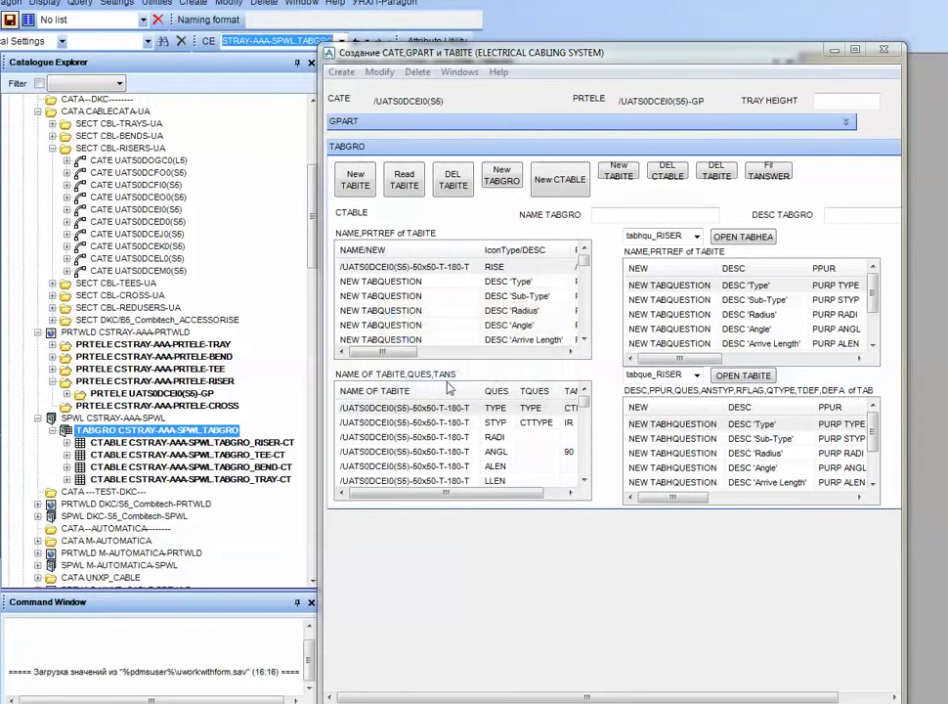
right_click(224, 687)
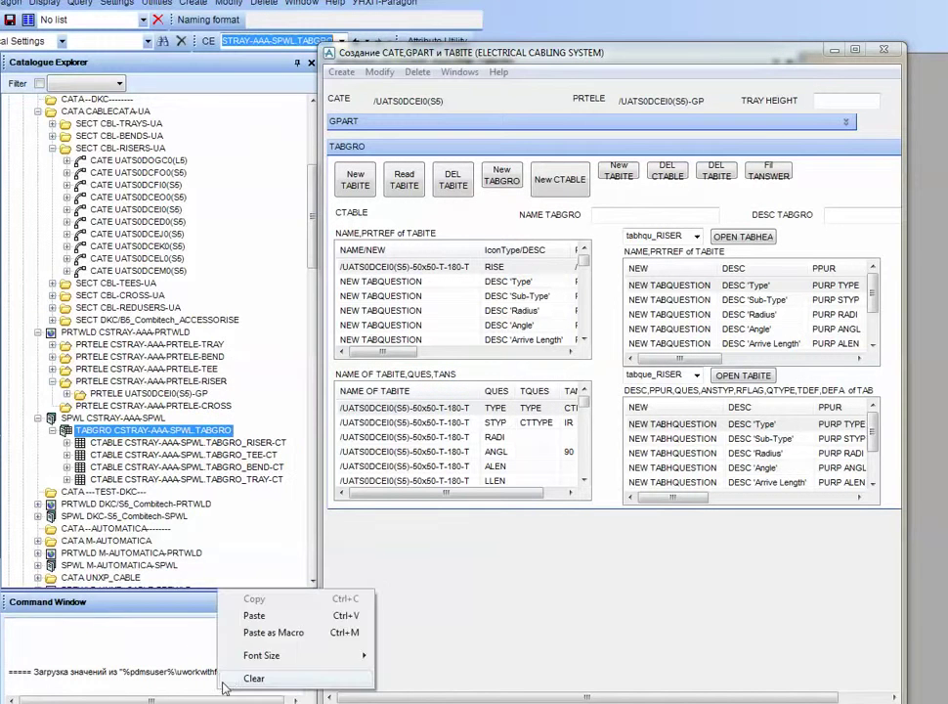
click(252, 679)
- Switch to the Design module, get the latest work, and open the modification form for material T_AUTOTABLE_1
click(508, 702)
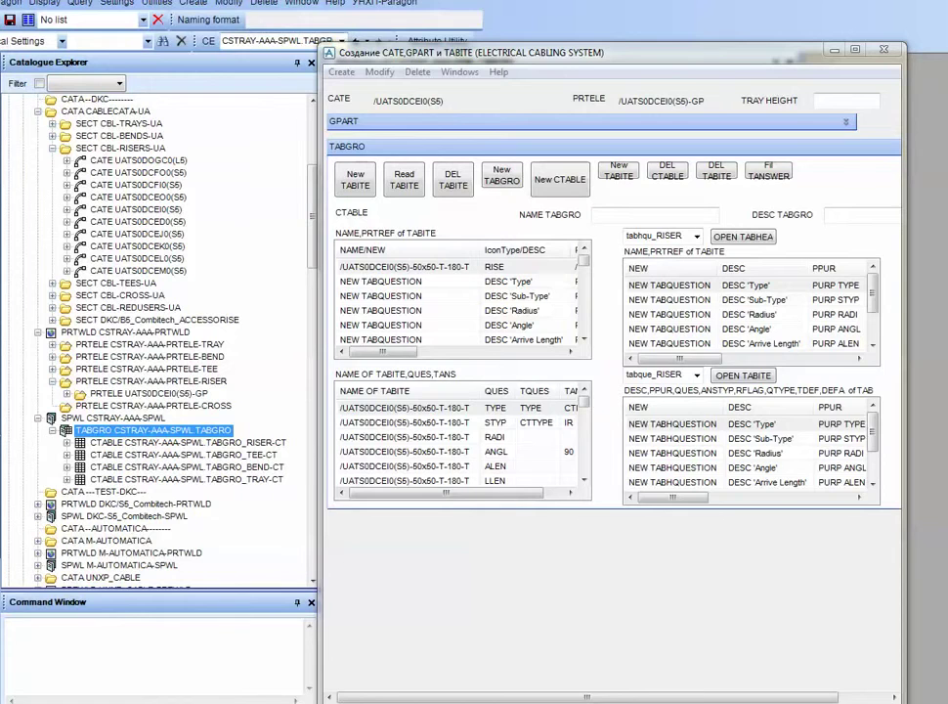
click(563, 648)
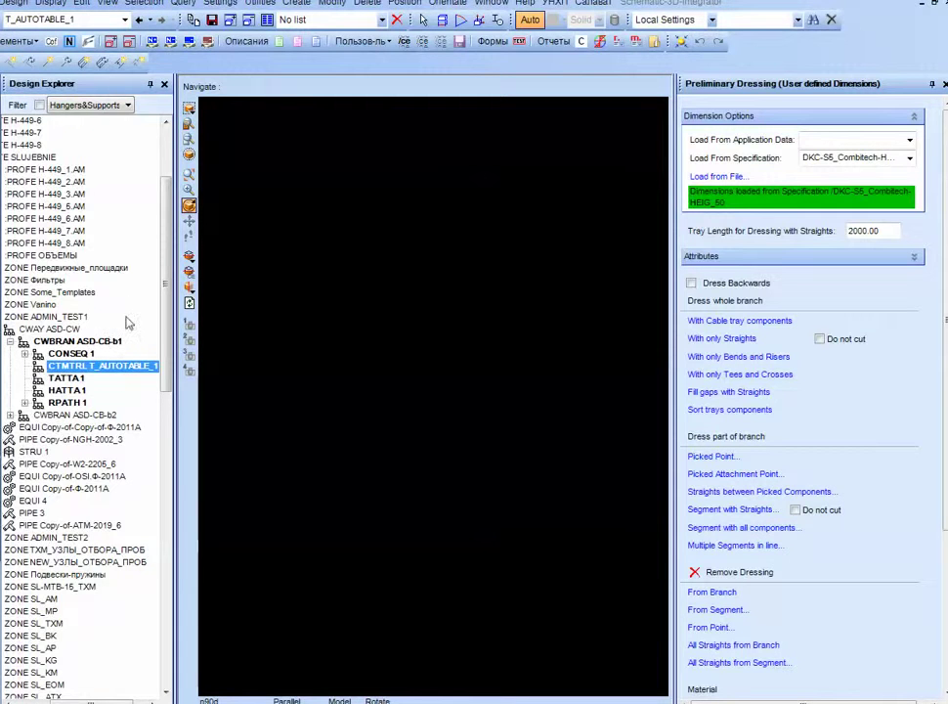
click(193, 20)
click(363, 42)
click(437, 191)
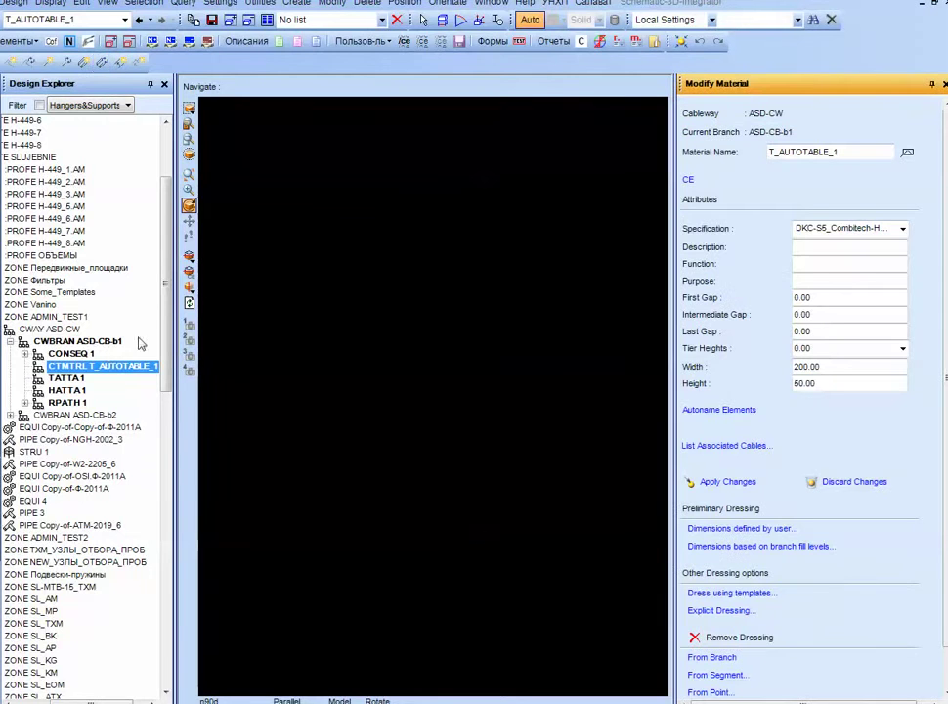
- Inspect the route of cableway ASD-CW in 3D and make branch ASD-CB-b1's material T_AUTOTABLE_1 current for modification
click(56, 330)
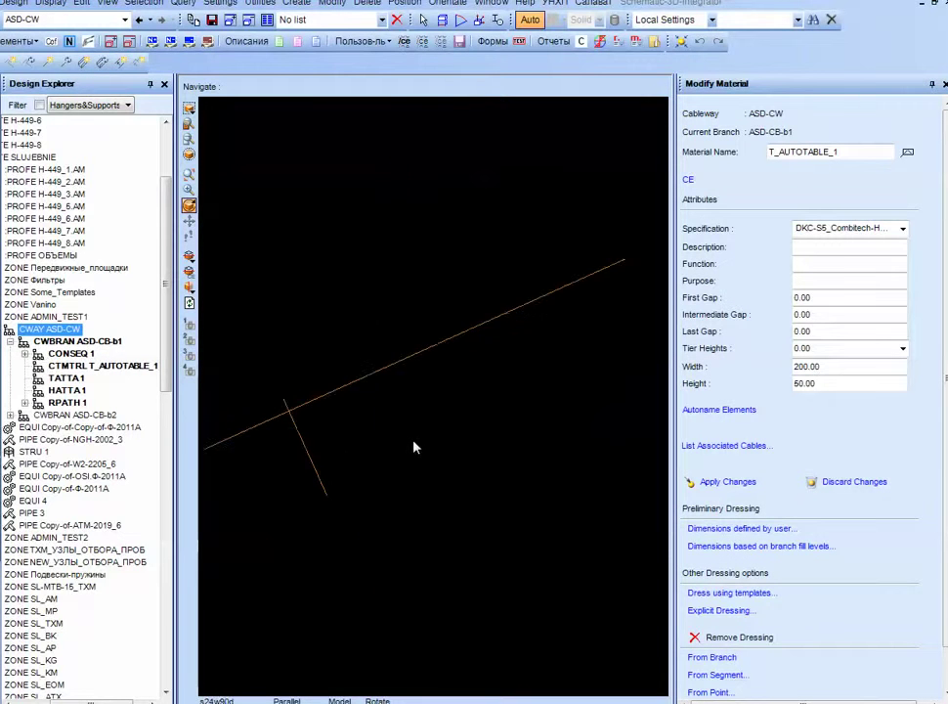
mouse_move(370, 408)
middle_down()
mouse_move(385, 408)
mouse_move(383, 422)
mouse_move(389, 408)
middle_up()
middle_click(351, 475)
scroll(351, 475, up, 2)
middle_click(477, 356)
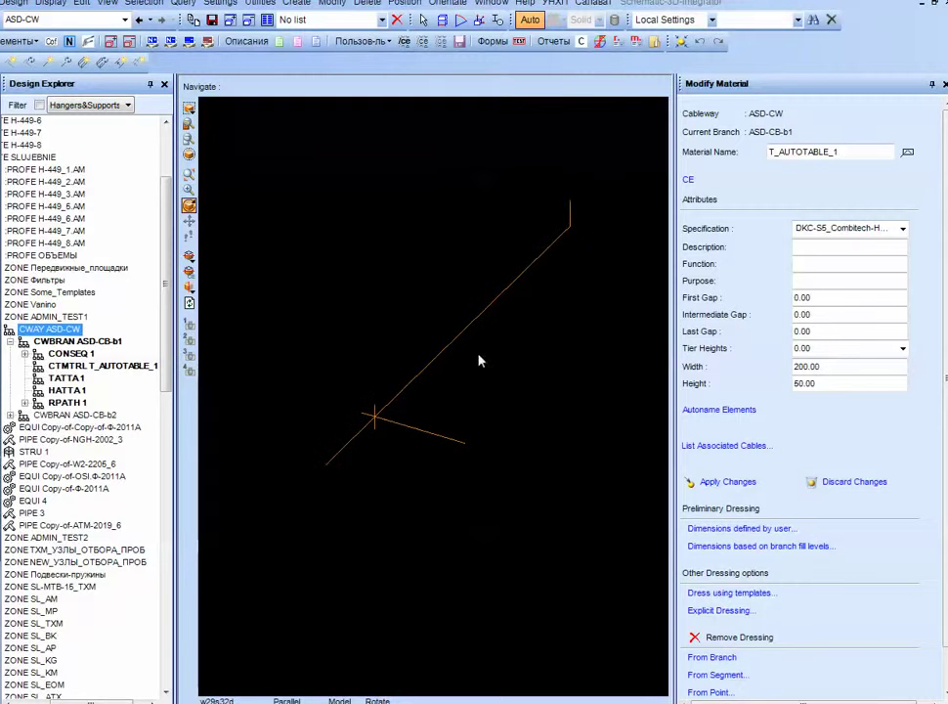
click(373, 409)
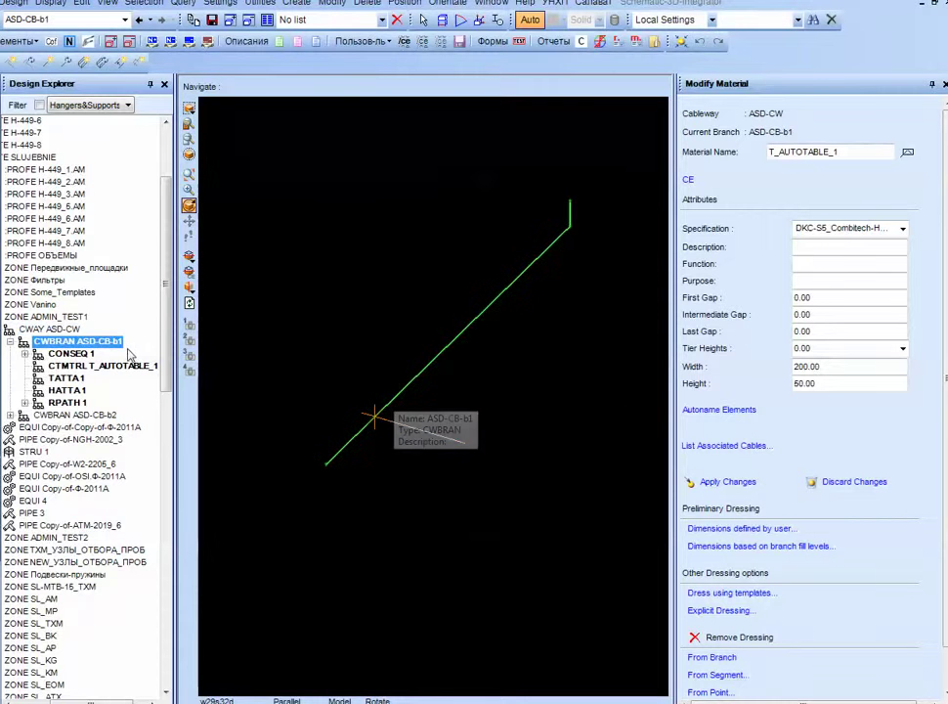
click(691, 181)
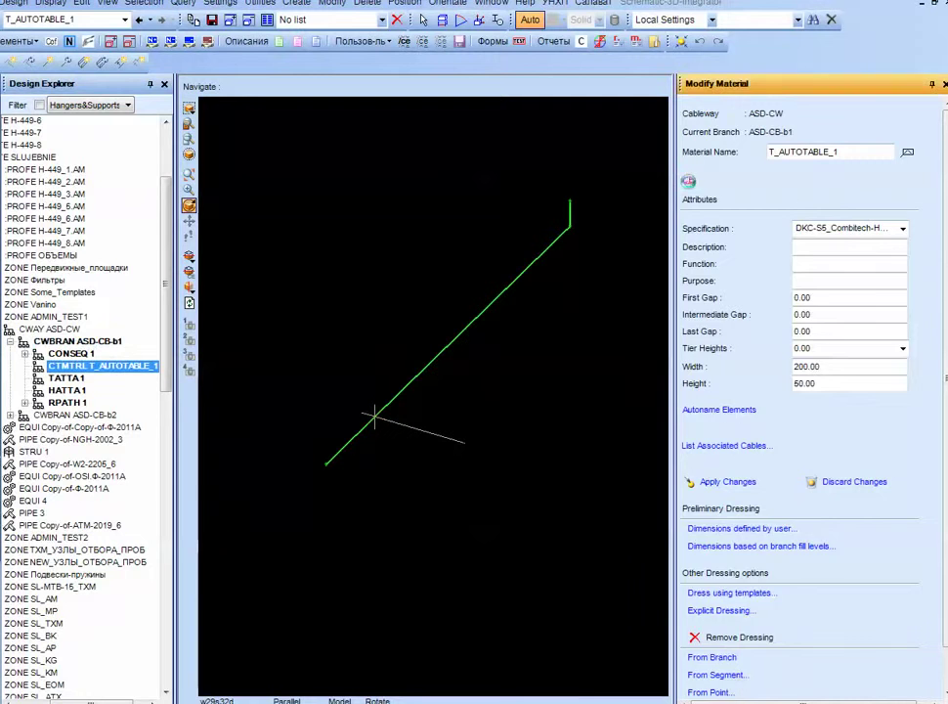
- Set the specification of material T_AUTOTABLE_1 to CSTRAY-AAA-SPWL.TABGRO and apply the change
drag(177, 354, 252, 355)
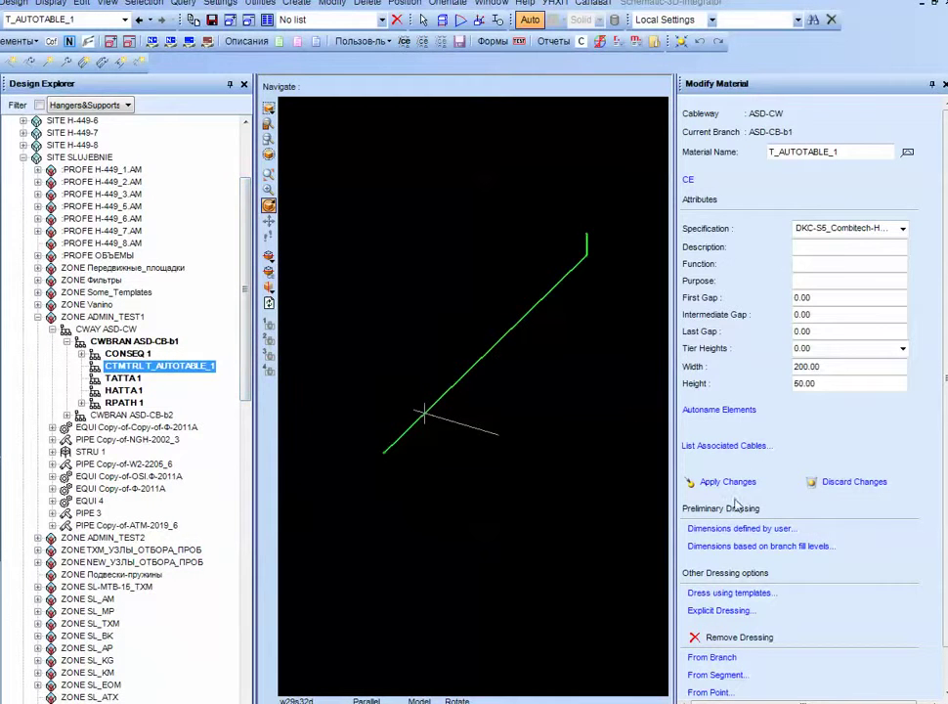
click(902, 227)
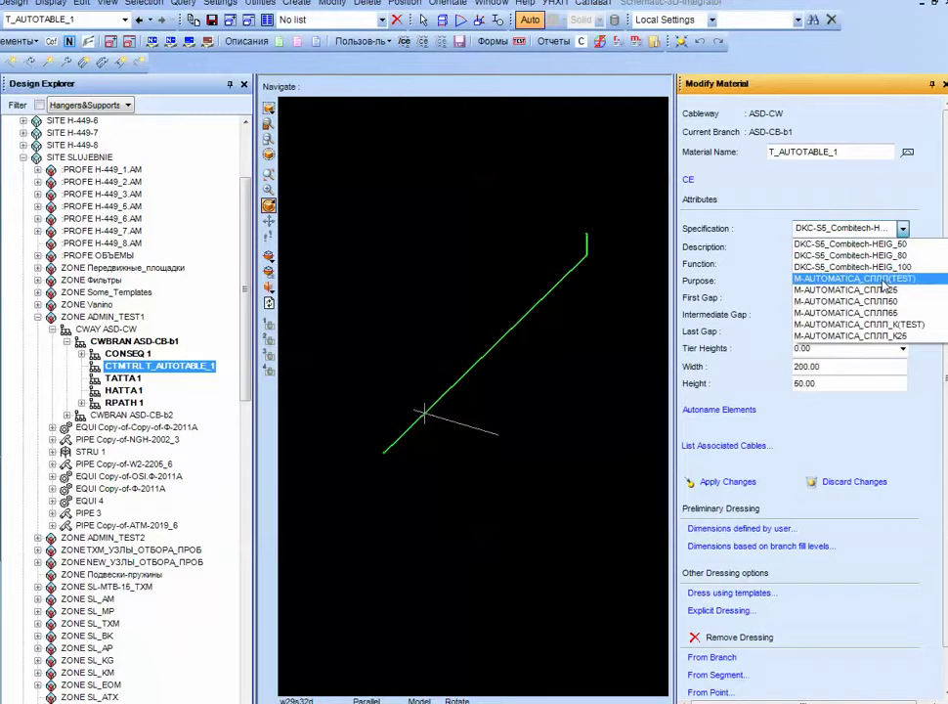
scroll(884, 284, up, 10)
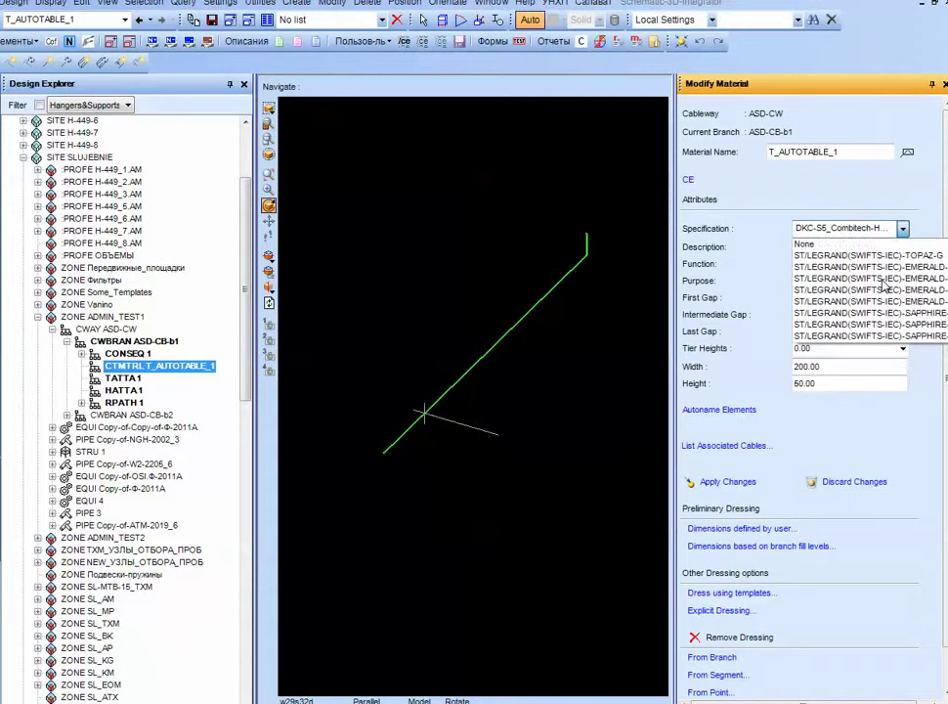
scroll(883, 284, down, 10)
scroll(879, 284, down, 5)
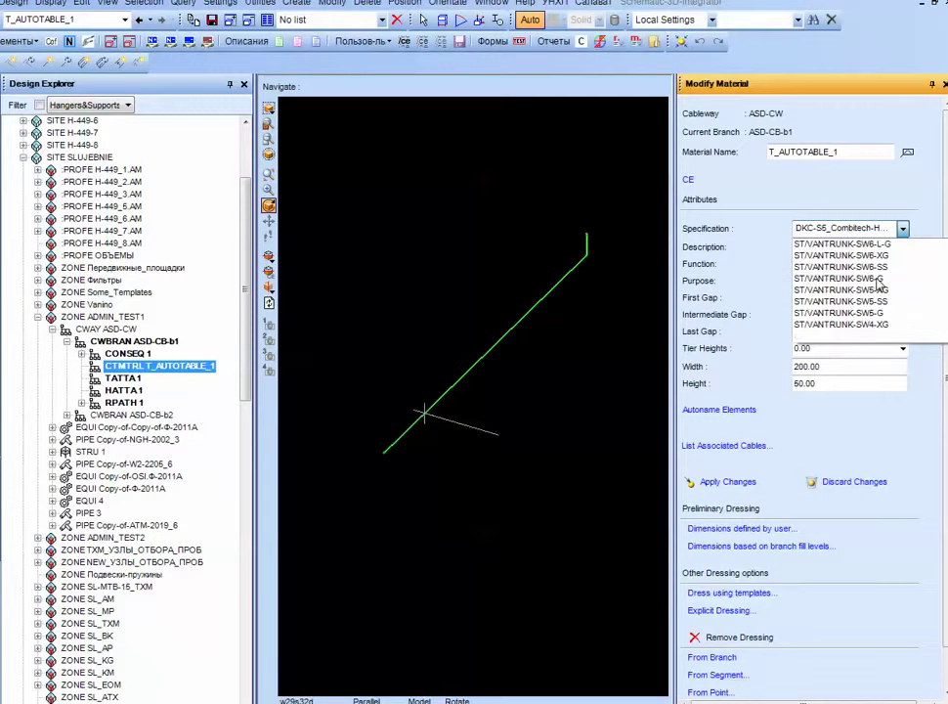
scroll(879, 283, up, 5)
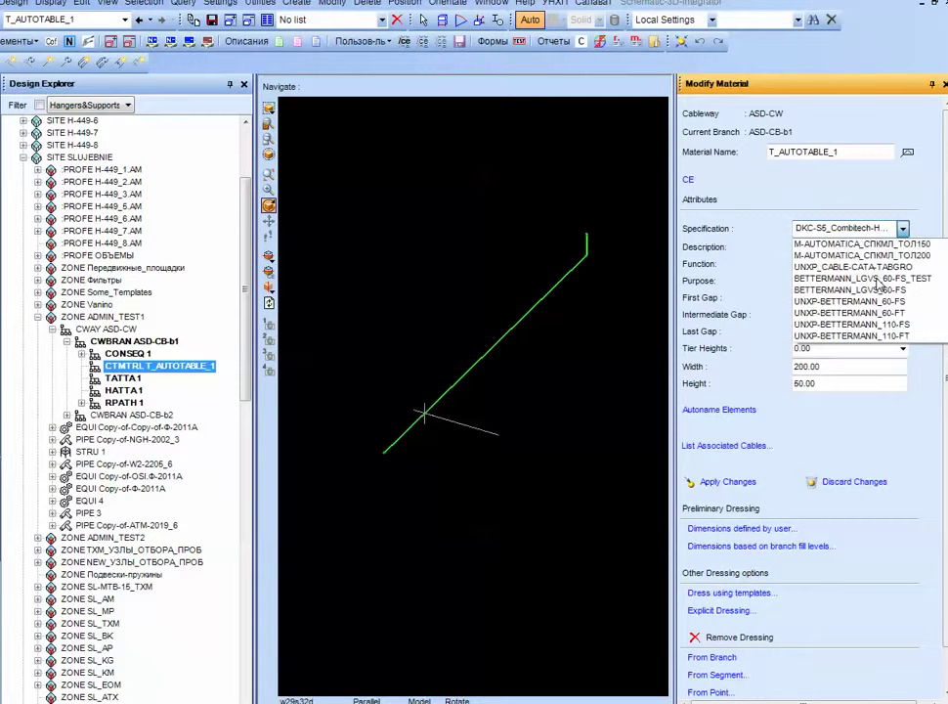
scroll(879, 285, up, 10)
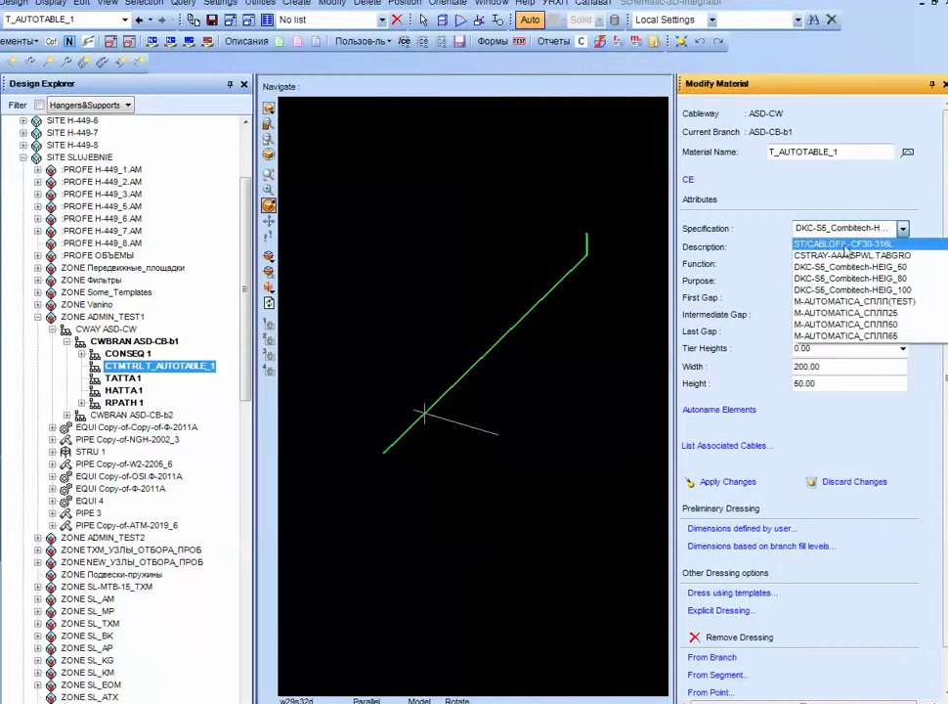
click(847, 255)
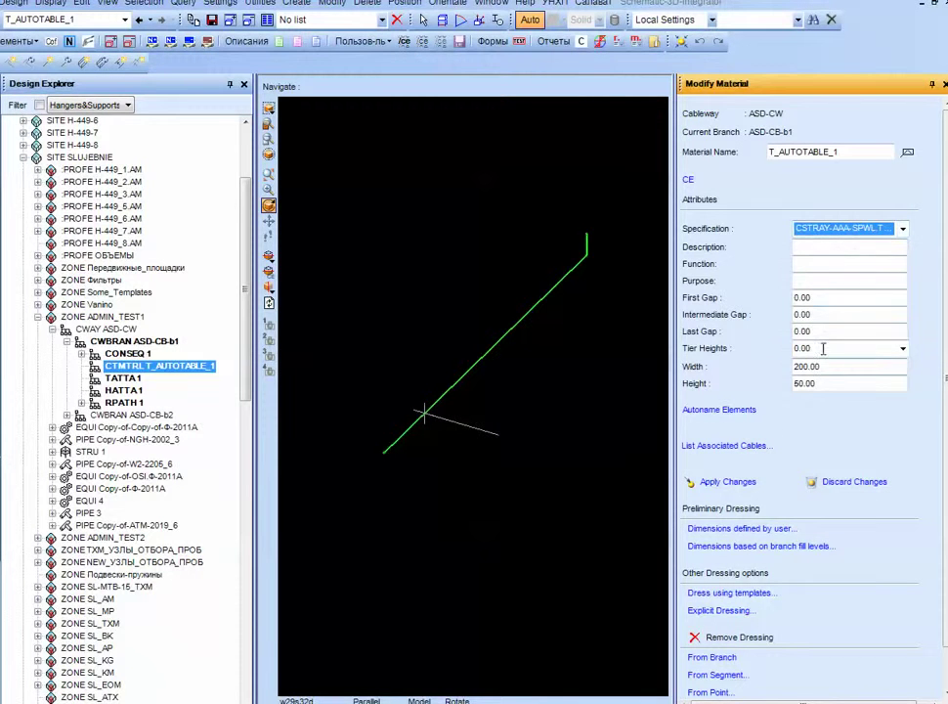
click(729, 482)
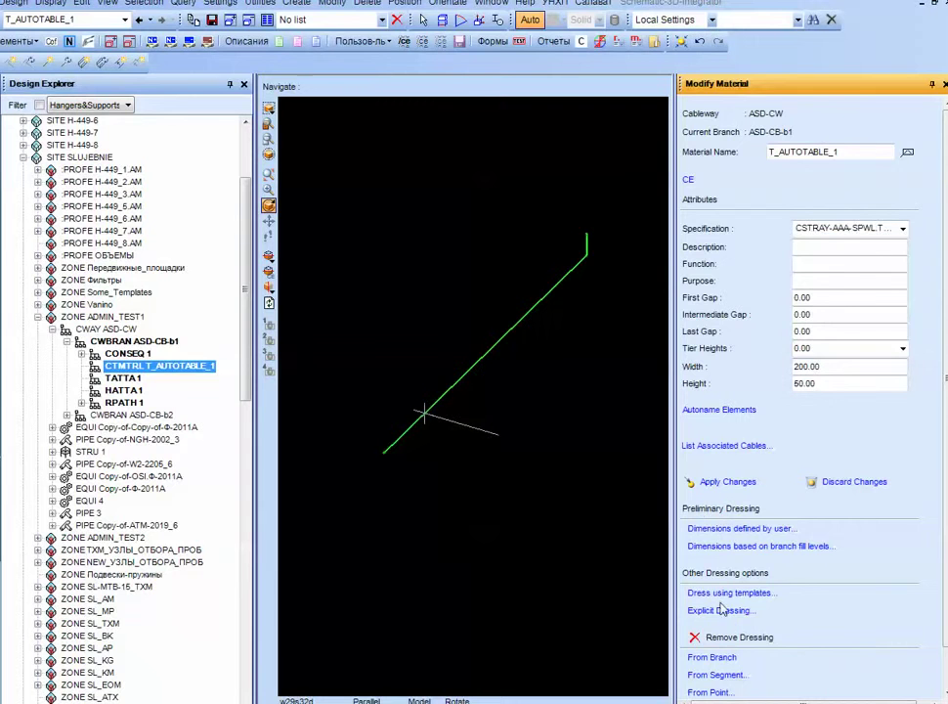
- Load the user-defined dressing dimensions from CSTRAY-AAA-SPWL.TABGRO and dress the whole ASD-CB-b1 branch with cable tray components
click(747, 528)
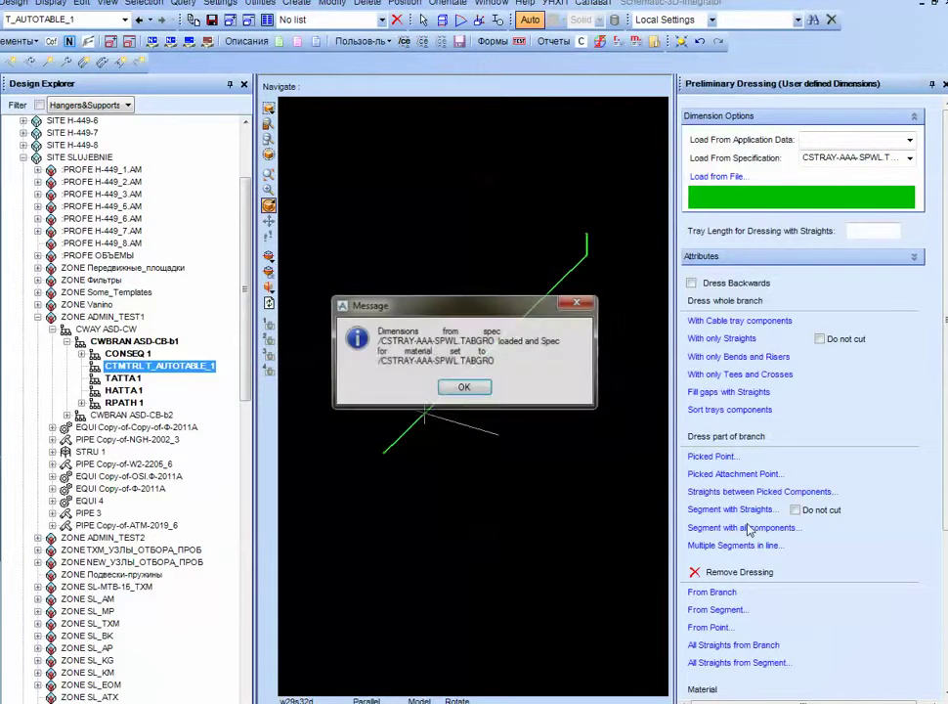
click(454, 389)
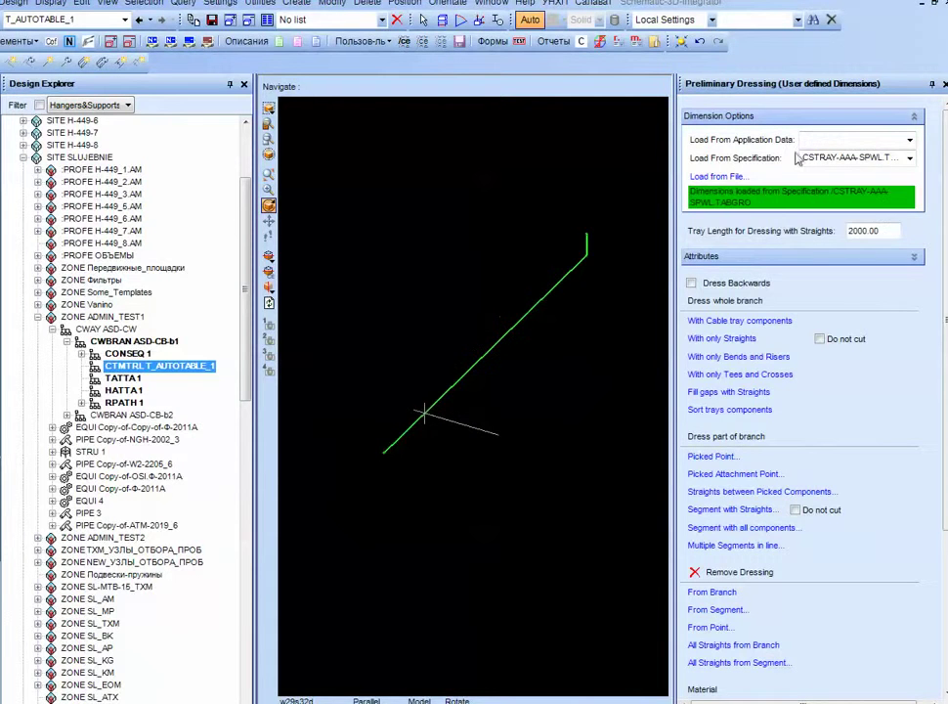
click(742, 337)
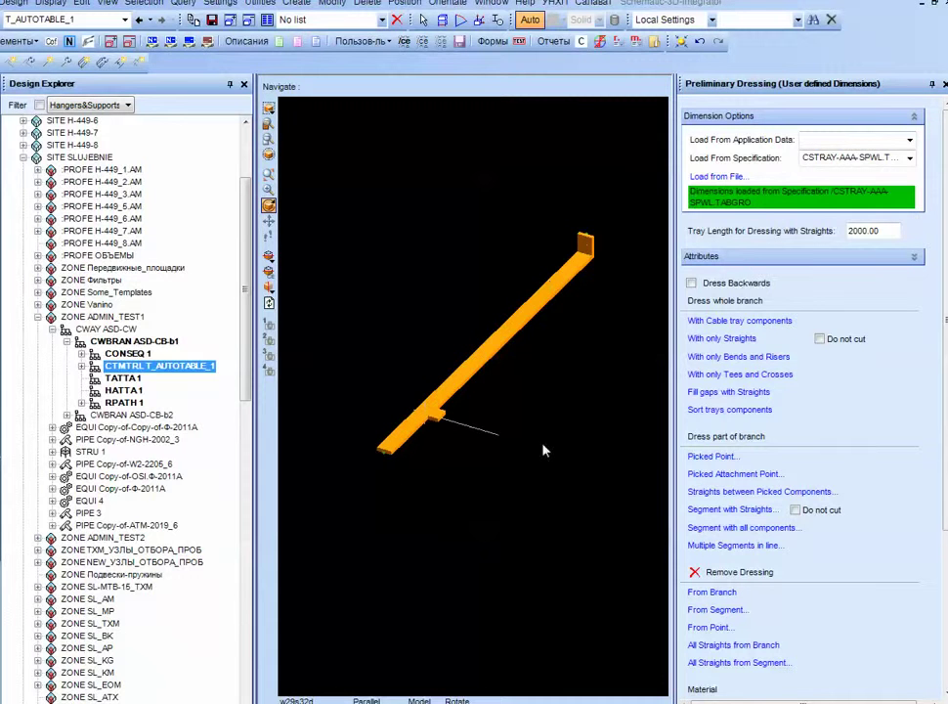
- Check the dressed tee and apply material to the preliminary dressing of branch ASD-CB-b1
click(430, 421)
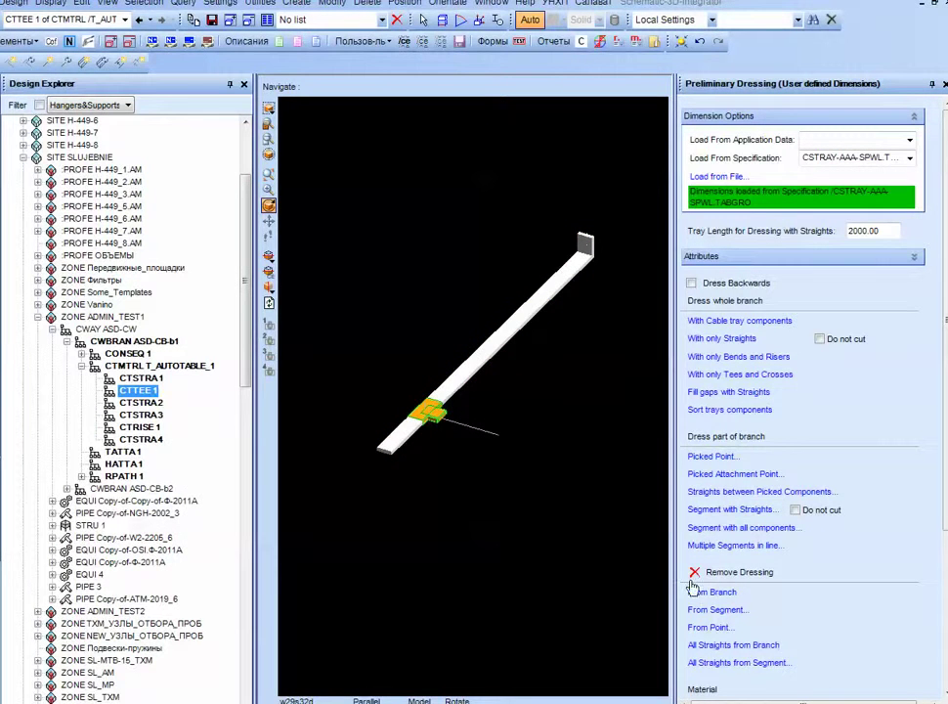
scroll(825, 569, down, 2)
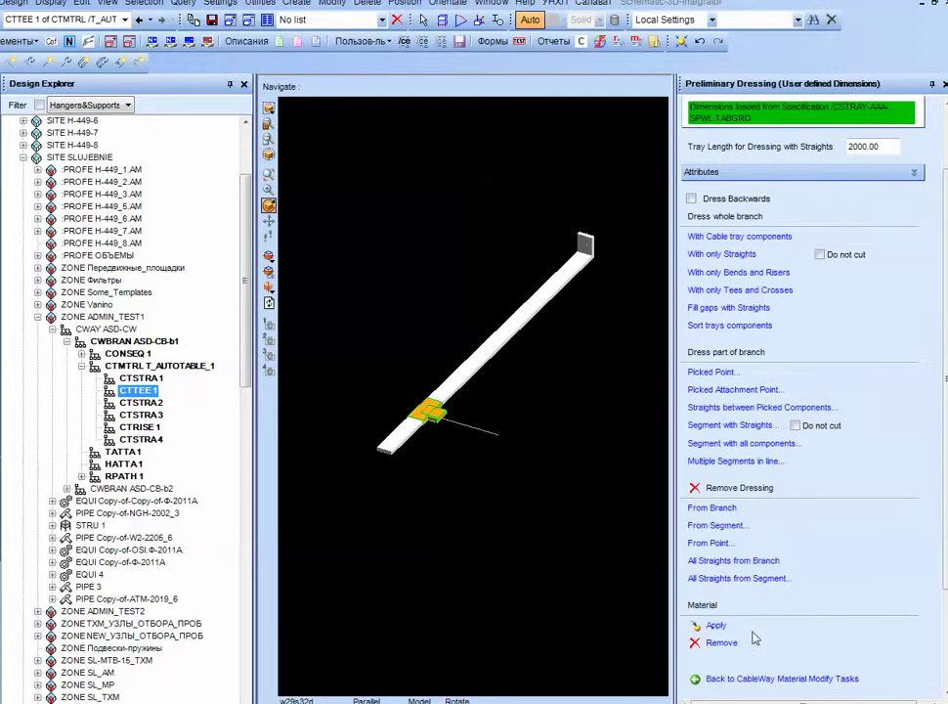
click(716, 624)
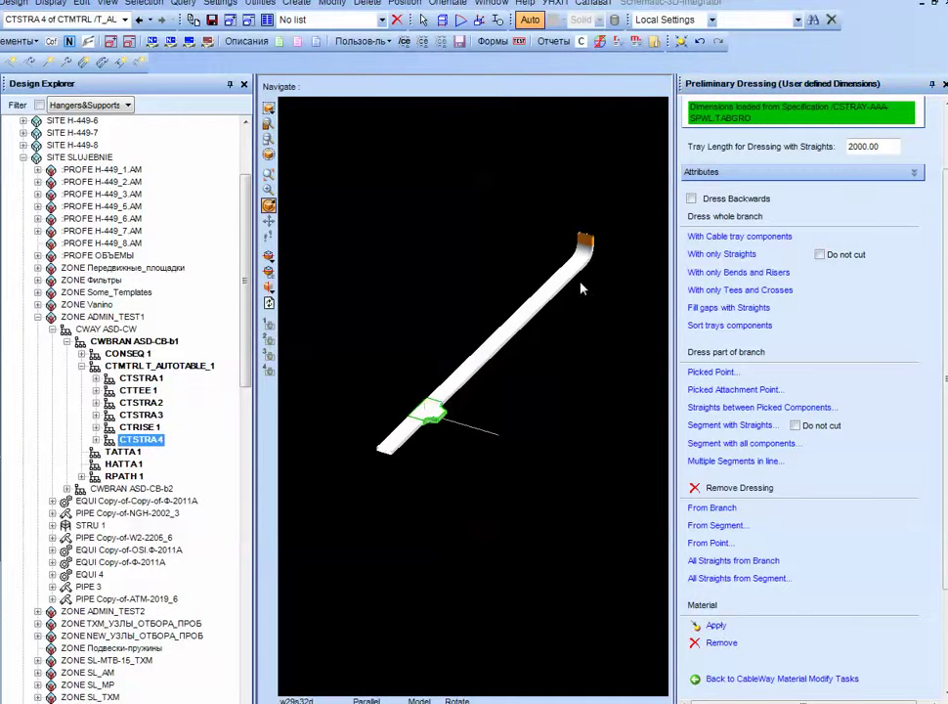
- Examine the straight trays, riser and tee of branch ASD-CB-b1 in 3D from several directions
middle_drag(581, 288, 535, 294)
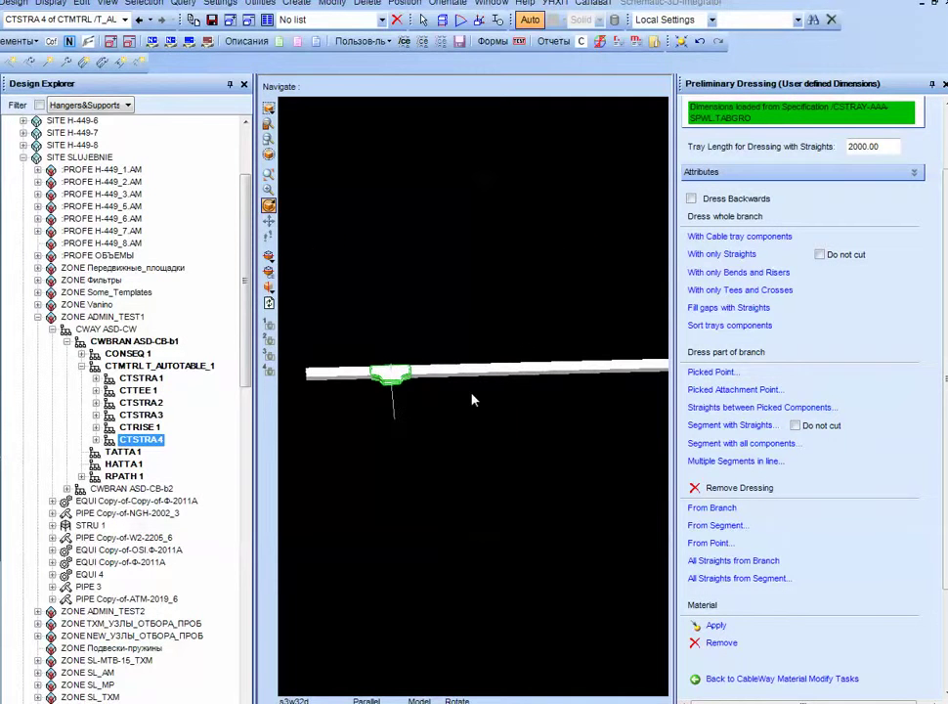
middle_drag(472, 399, 476, 318)
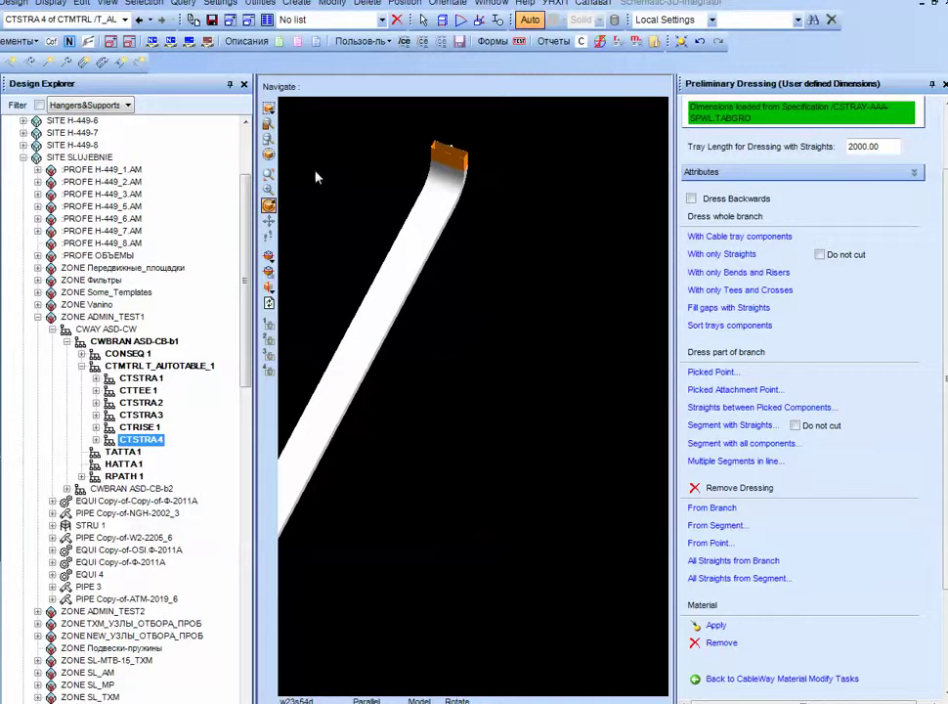
middle_drag(282, 164, 385, 475)
middle_click(384, 468)
middle_click(384, 468)
middle_click(384, 468)
middle_click(384, 468)
middle_click(385, 468)
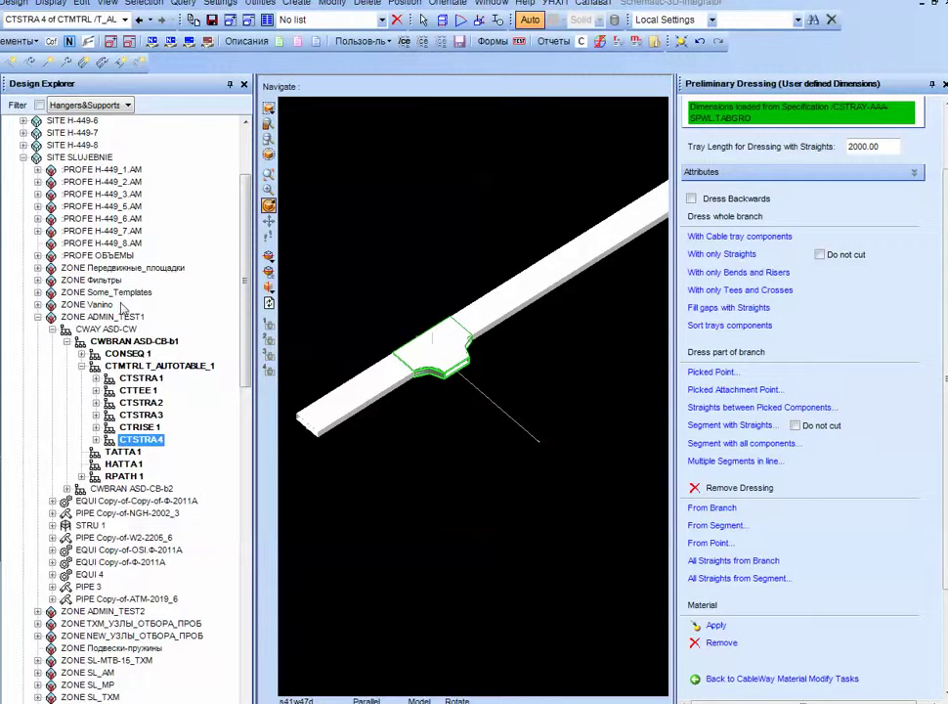
- Locate material T_AUTOTABLE_2 under branch ASD-CB-b2, return to the material modification form and choose specification CSTRAY-AAA-SPWL.TABGRO
double_click(128, 489)
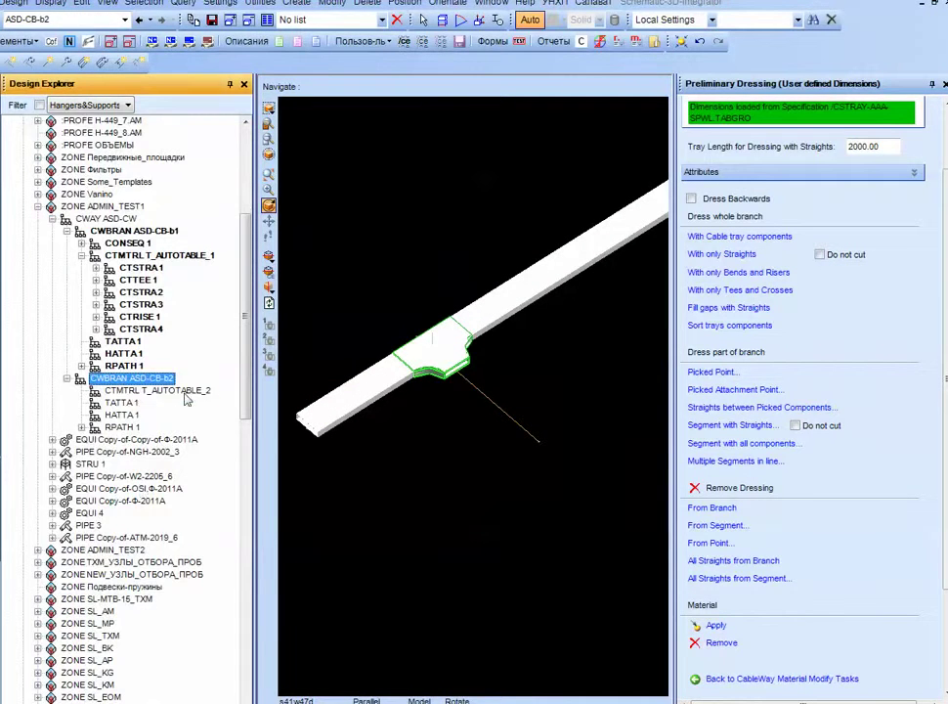
click(183, 392)
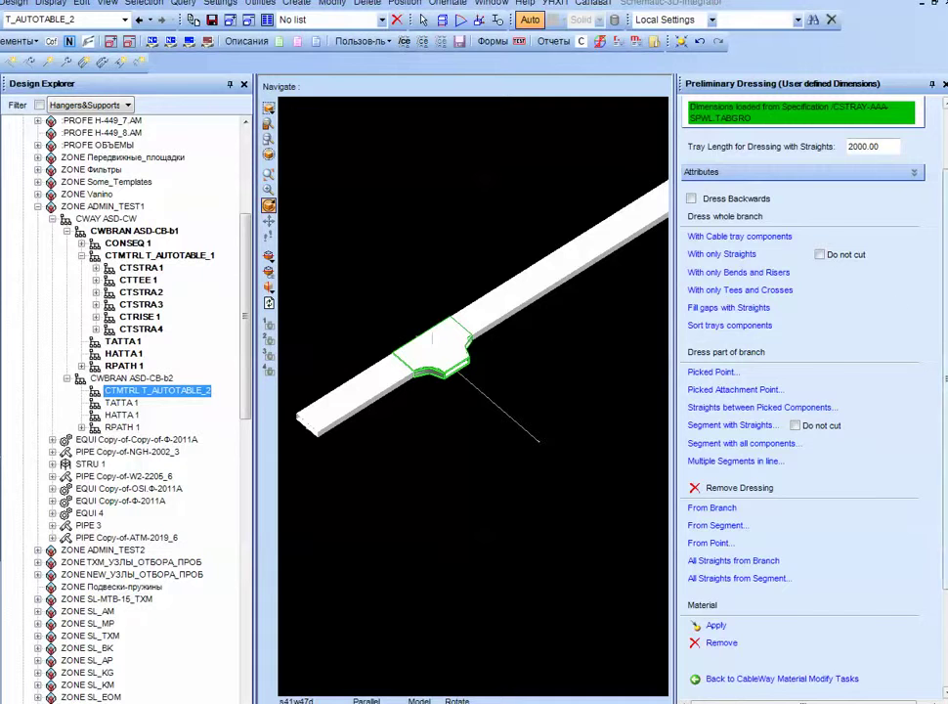
drag(944, 333, 944, 261)
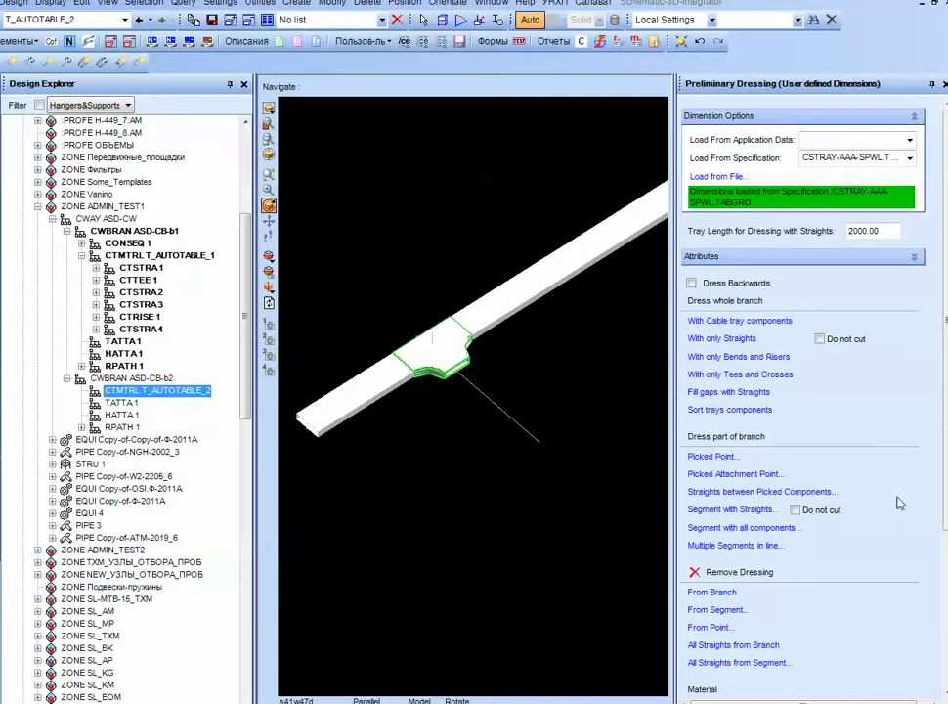
scroll(762, 586, down, 5)
click(711, 543)
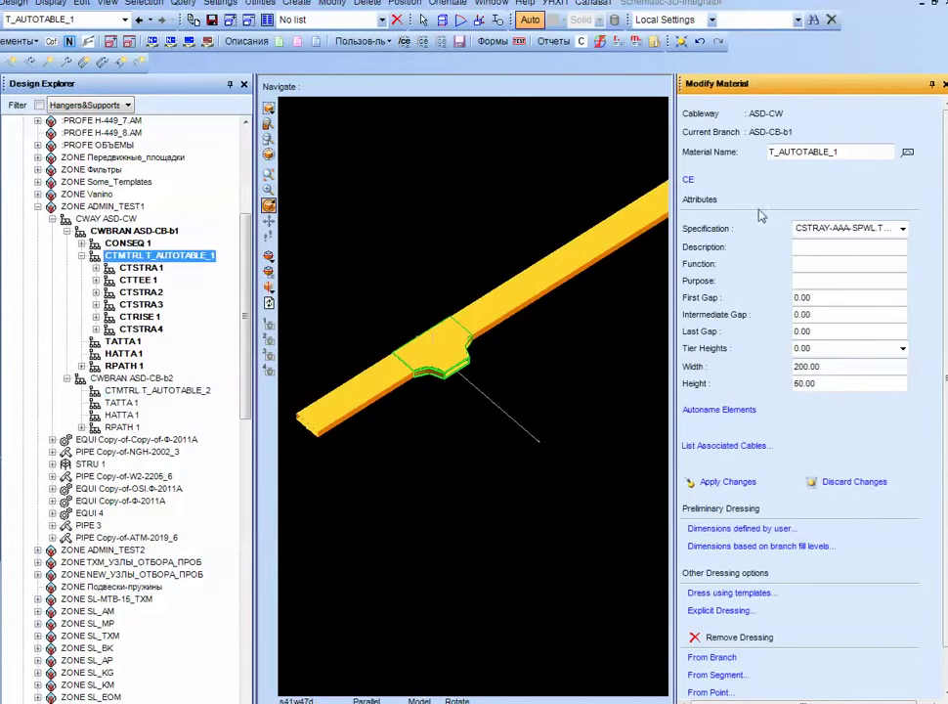
click(878, 230)
click(874, 243)
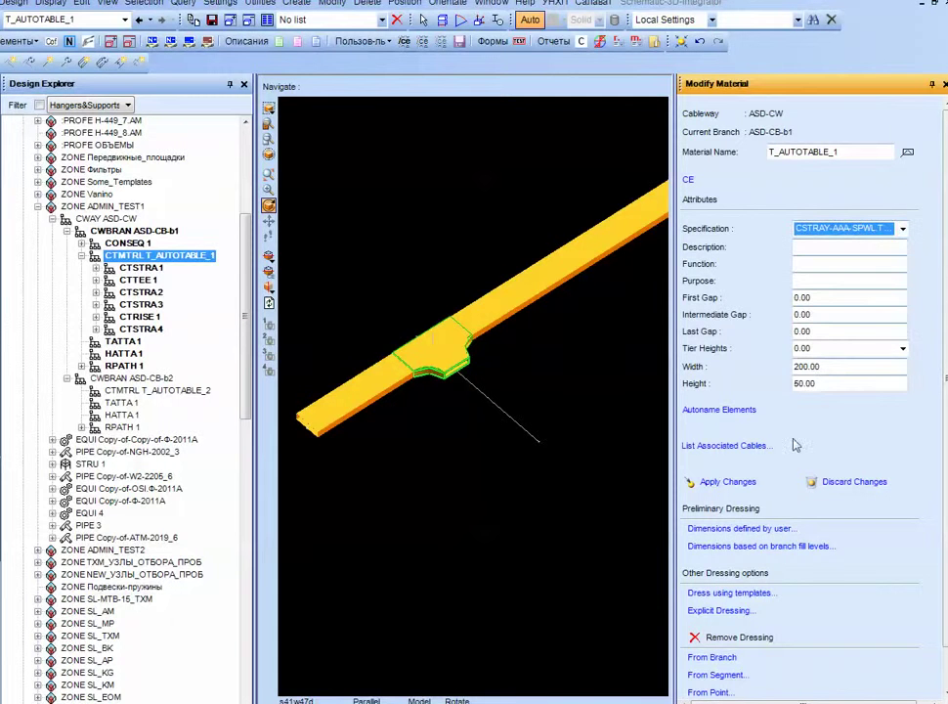